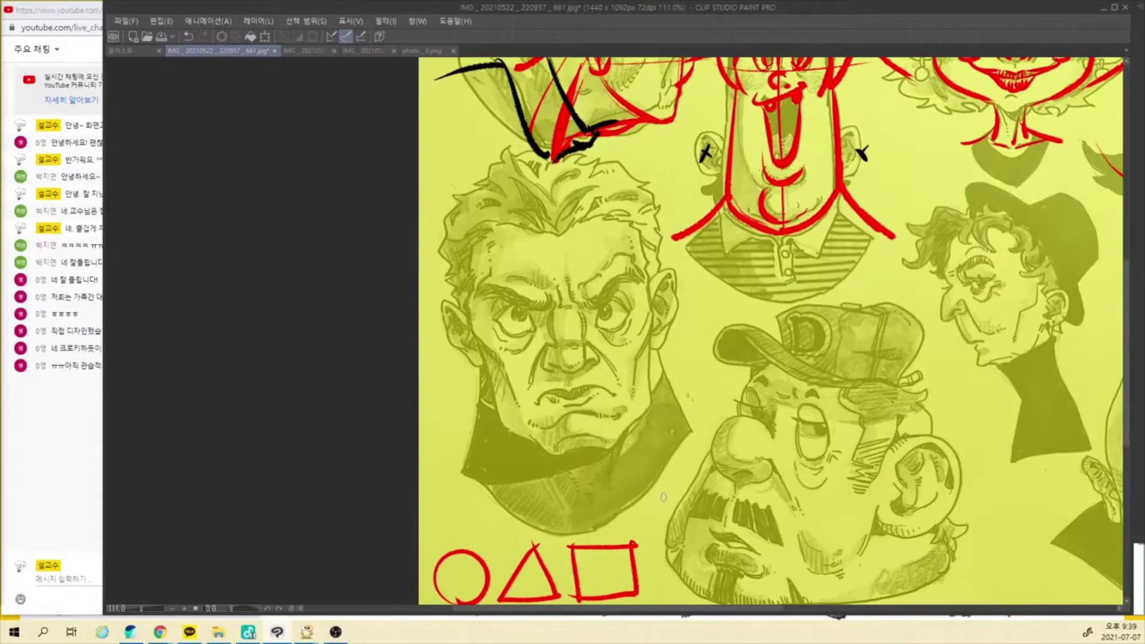
Widen the chat window and trace the scowling man's nostrils, downturned mouth and both cheek planes in red.
drag(103, 417, 260, 413)
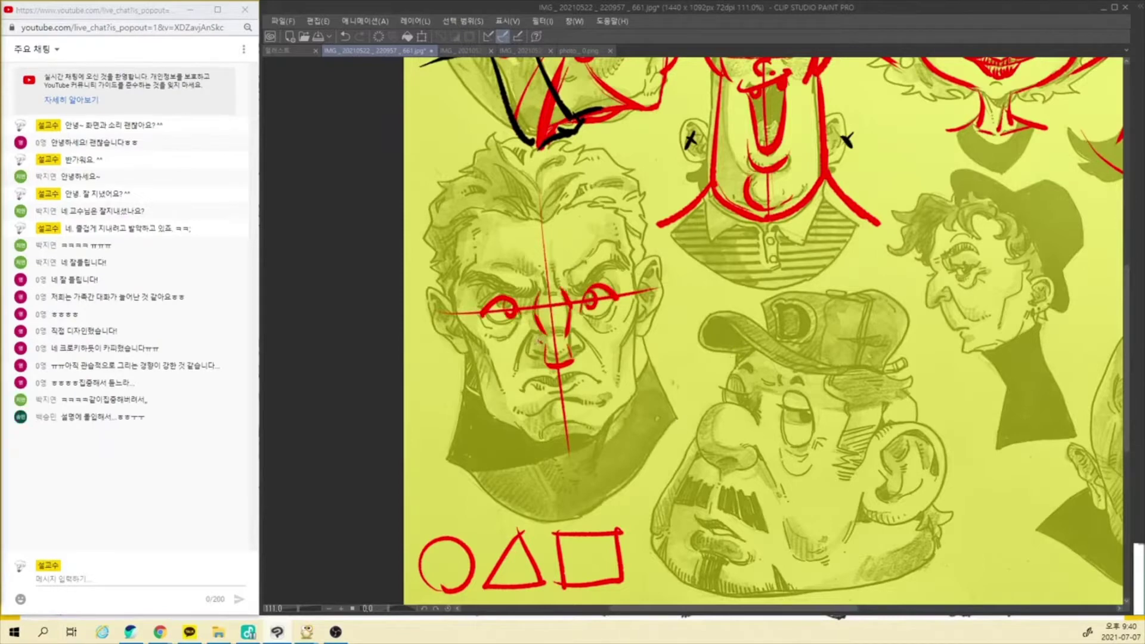
mouse_move(541, 340)
mouse_down()
mouse_move(542, 365)
mouse_move(587, 349)
mouse_move(581, 362)
mouse_move(538, 369)
mouse_move(512, 400)
mouse_move(555, 375)
mouse_move(605, 389)
mouse_move(574, 398)
mouse_move(529, 377)
mouse_move(586, 375)
mouse_up()
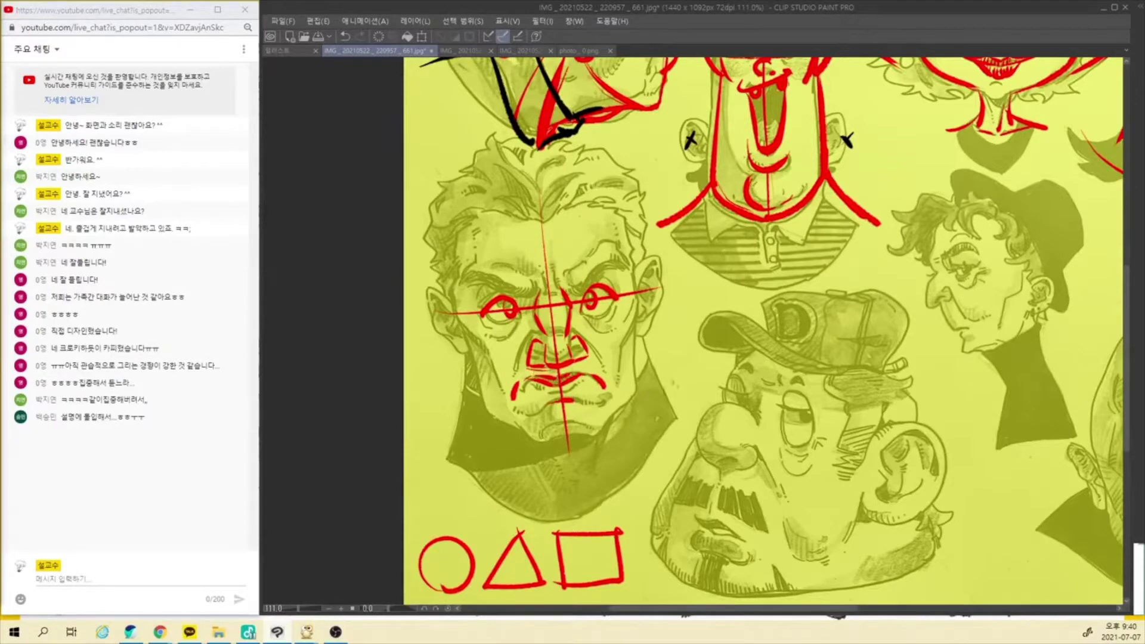
mouse_move(624, 239)
mouse_down()
mouse_move(636, 308)
mouse_move(621, 350)
mouse_up()
drag(454, 264, 458, 330)
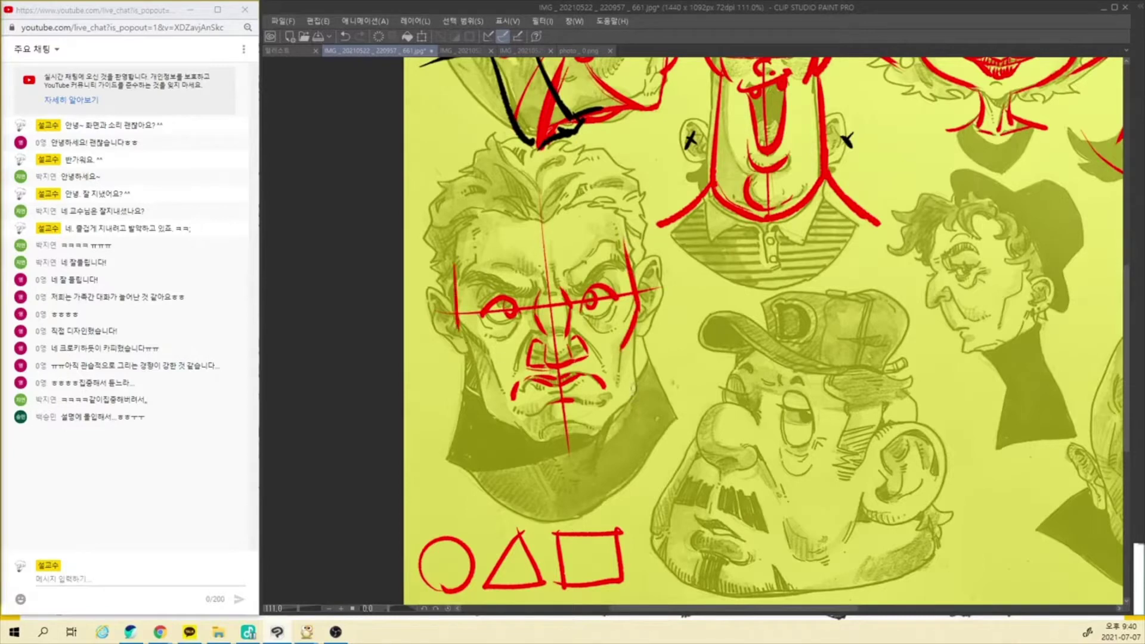
key(ctrl+z)
mouse_move(457, 256)
mouse_down()
mouse_move(462, 327)
mouse_move(492, 349)
mouse_move(511, 408)
mouse_up()
drag(626, 316, 615, 389)
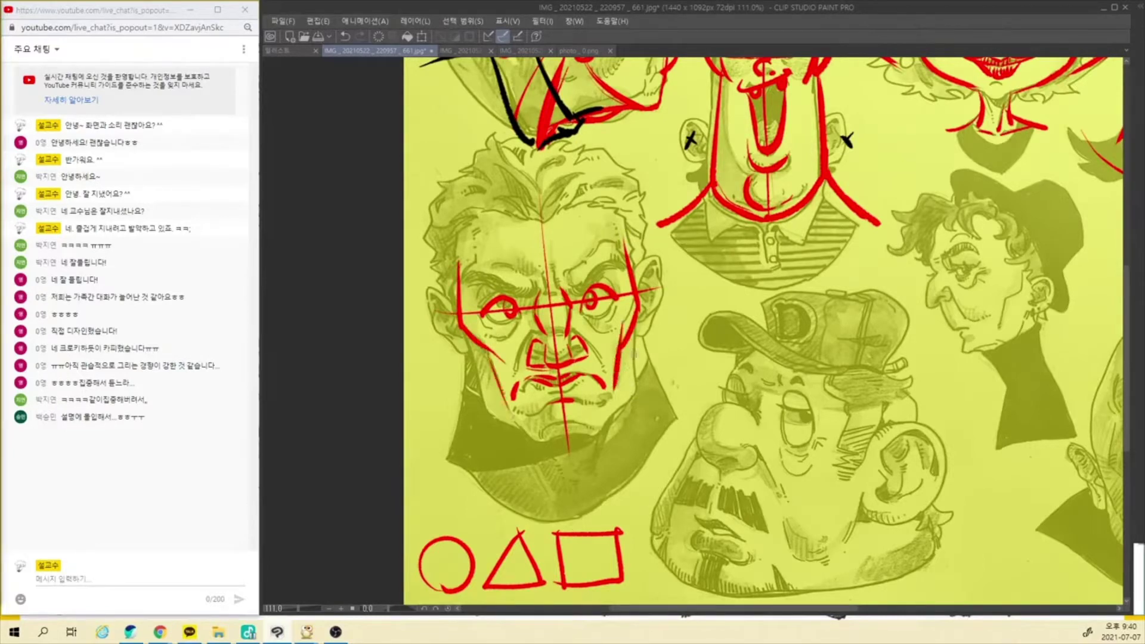
Draw the scowling man's V-shaped hairline and both temple edges in red.
drag(441, 224, 532, 213)
key(ctrl+z)
drag(459, 218, 608, 200)
drag(542, 222, 631, 198)
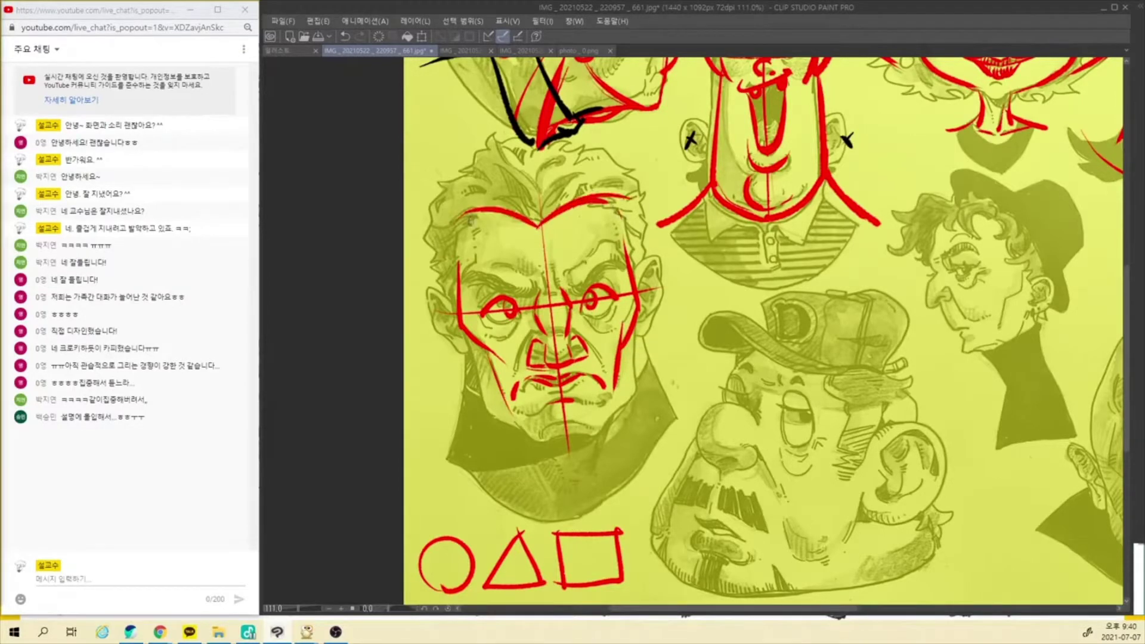
drag(467, 218, 459, 269)
drag(616, 210, 623, 250)
Arc a rounded skull outline over the scowling man's hair, redrawing strokes until the dome fits.
mouse_move(448, 226)
mouse_down()
mouse_move(640, 222)
mouse_move(642, 272)
mouse_move(630, 187)
mouse_move(447, 209)
mouse_move(440, 230)
mouse_move(642, 282)
mouse_move(601, 170)
mouse_move(443, 271)
mouse_move(468, 178)
mouse_move(533, 145)
mouse_up()
key(ctrl+z)
key(ctrl+z)
drag(605, 161, 630, 255)
key(ctrl+z)
drag(584, 149, 637, 254)
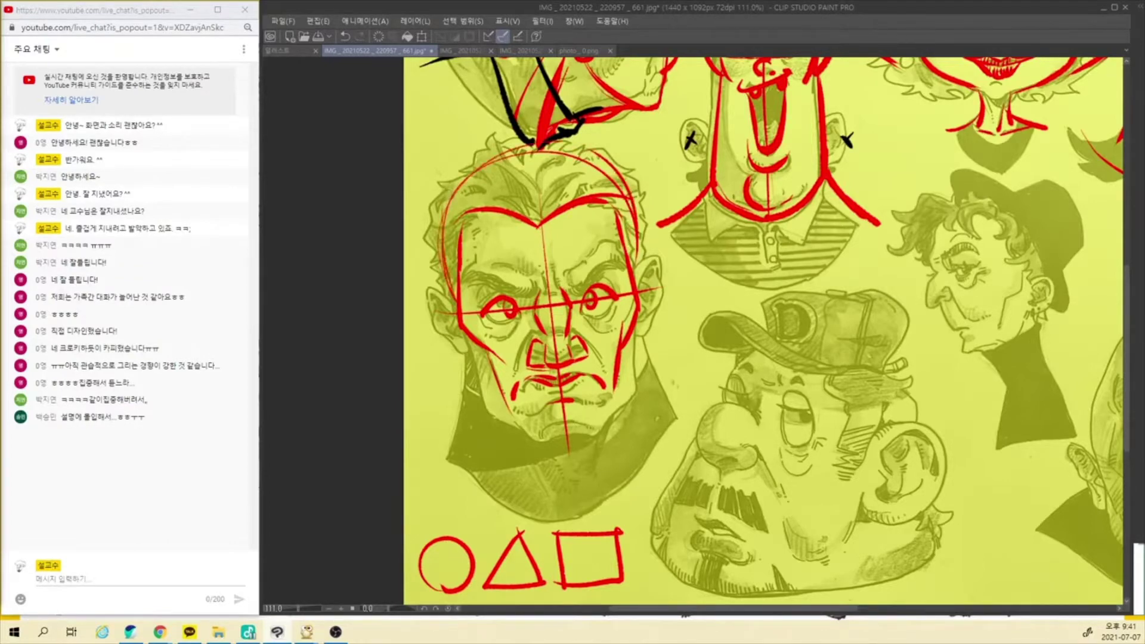
Draw the scowling man's jaw sides and angle them in to a flat chin.
drag(468, 353, 484, 404)
drag(639, 325, 632, 383)
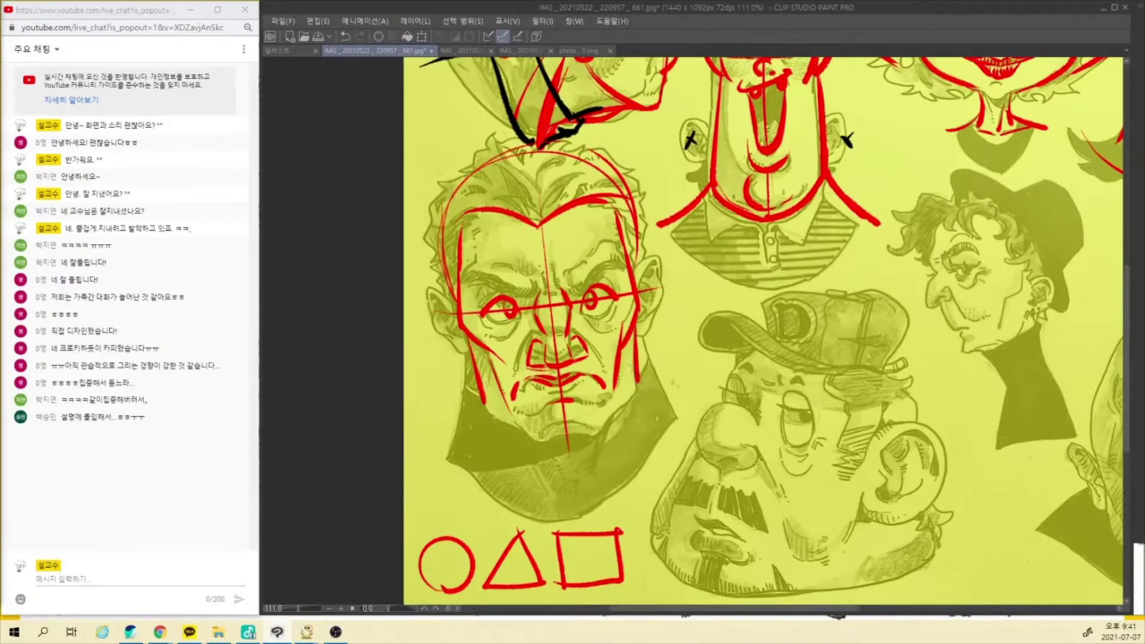
drag(489, 410, 543, 444)
drag(635, 387, 594, 434)
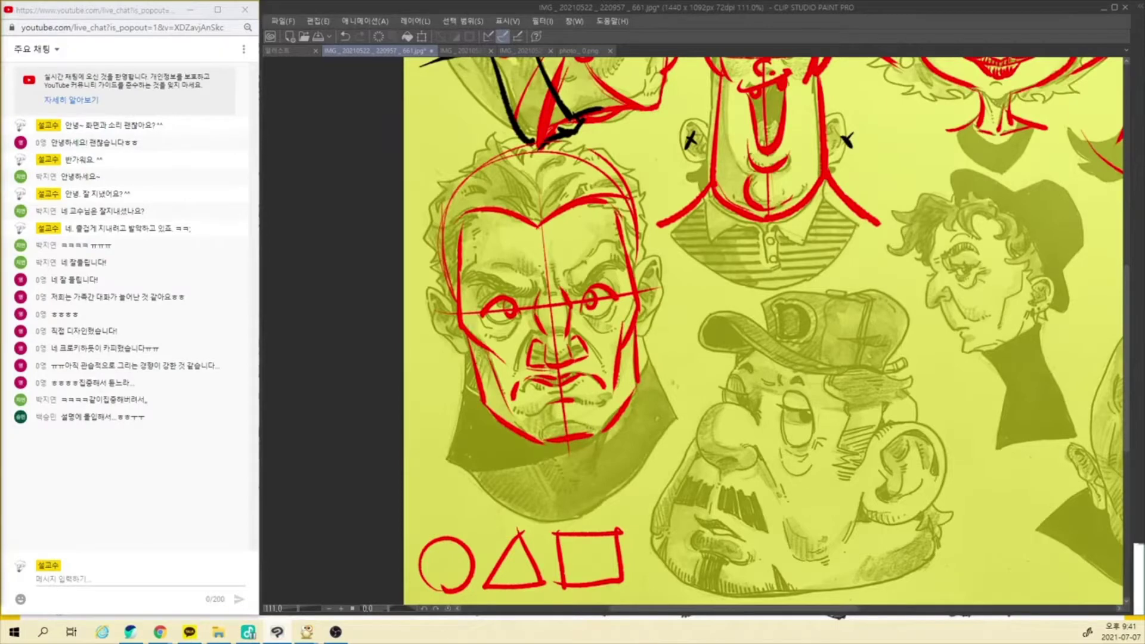
Sketch the scowling man's neck sides, sloping shoulders and V-shaped neck lines below the jaw.
drag(466, 338, 486, 466)
drag(637, 326, 646, 437)
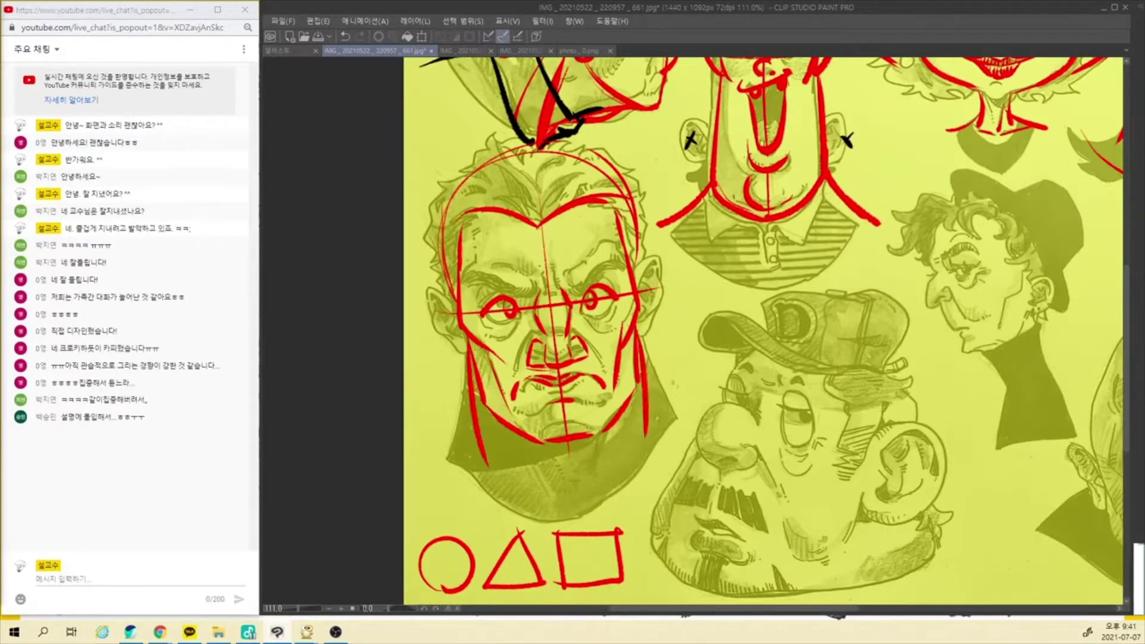
drag(647, 379, 689, 437)
drag(490, 411, 558, 510)
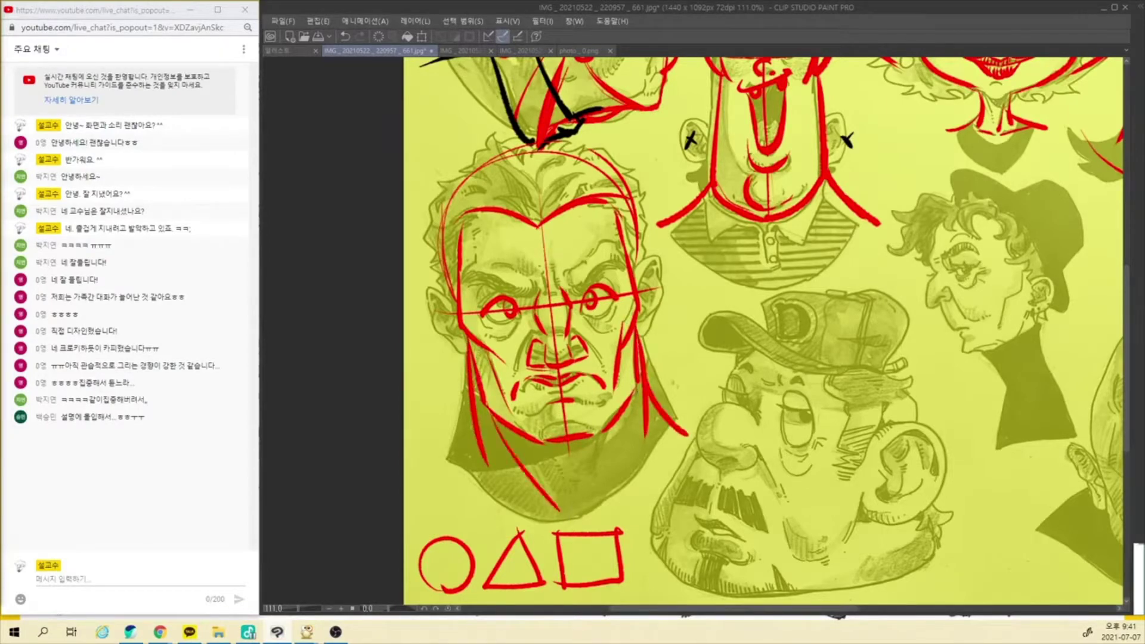
drag(628, 406, 576, 515)
drag(477, 421, 412, 494)
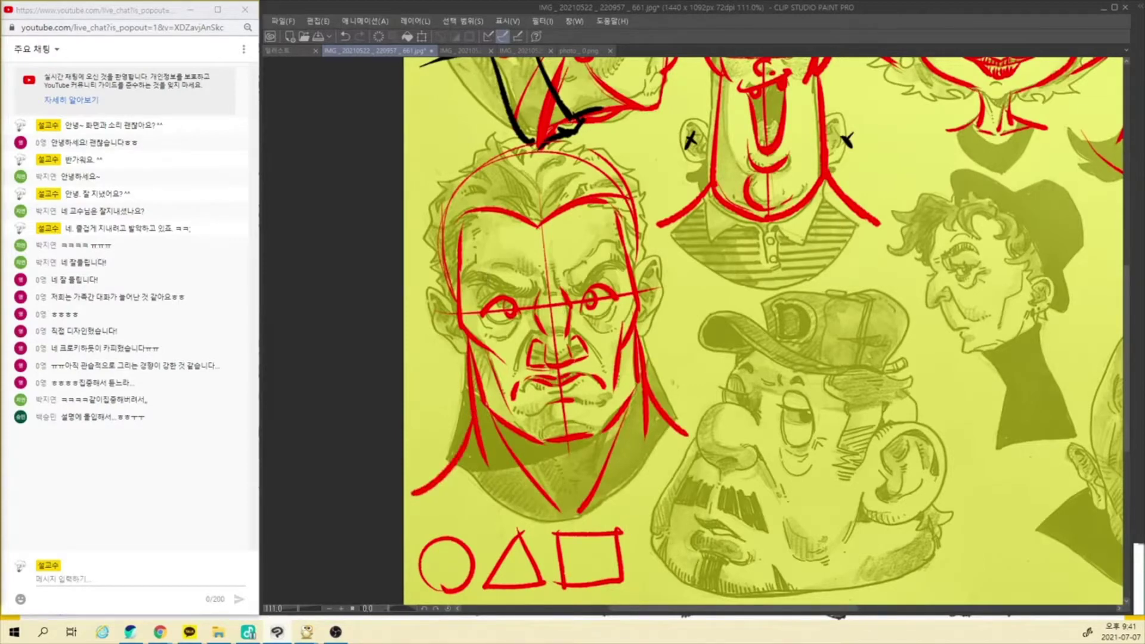
Draw the scowling man's slanted angry eyebrows and outline both of his ears in red.
mouse_move(464, 288)
mouse_down()
mouse_move(494, 281)
mouse_move(523, 297)
mouse_up()
mouse_move(477, 280)
mouse_down()
mouse_move(525, 296)
mouse_move(536, 284)
mouse_move(584, 293)
mouse_move(626, 260)
mouse_up()
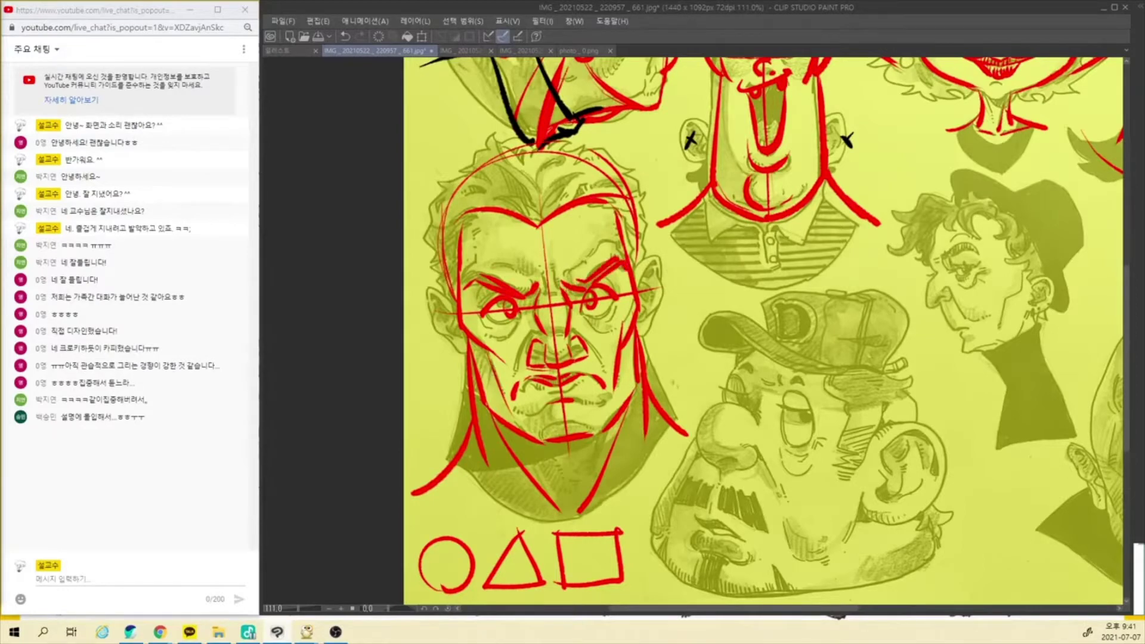
mouse_move(448, 288)
mouse_down()
mouse_move(435, 306)
mouse_move(465, 374)
mouse_up()
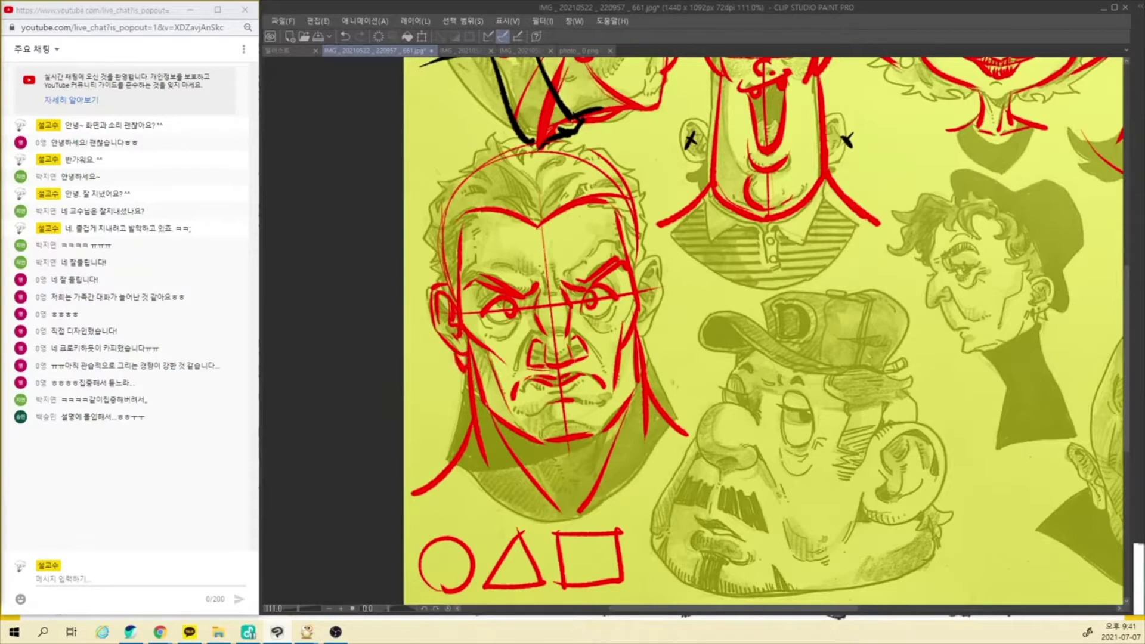
key(ctrl+z)
key(ctrl+z)
drag(453, 316, 465, 369)
mouse_move(652, 259)
mouse_down()
mouse_move(635, 303)
mouse_move(656, 311)
mouse_move(640, 337)
mouse_up()
key(ctrl+z)
key(ctrl+z)
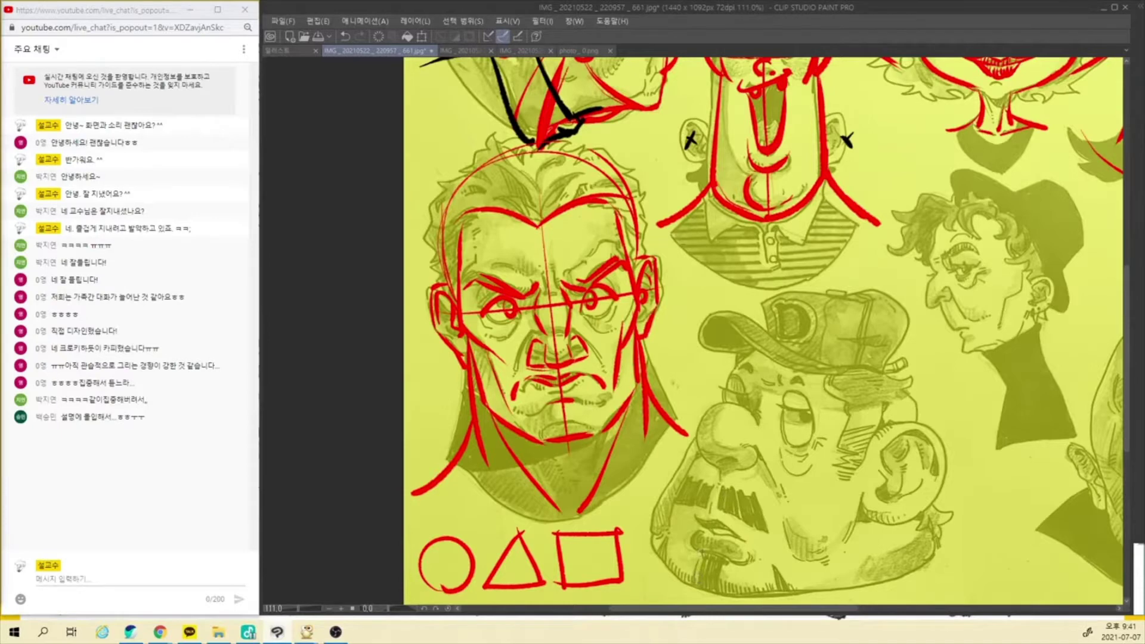
Toggle the red structure lines off and on repeatedly to compare them with the original face drawings.
drag(749, 528, 633, 508)
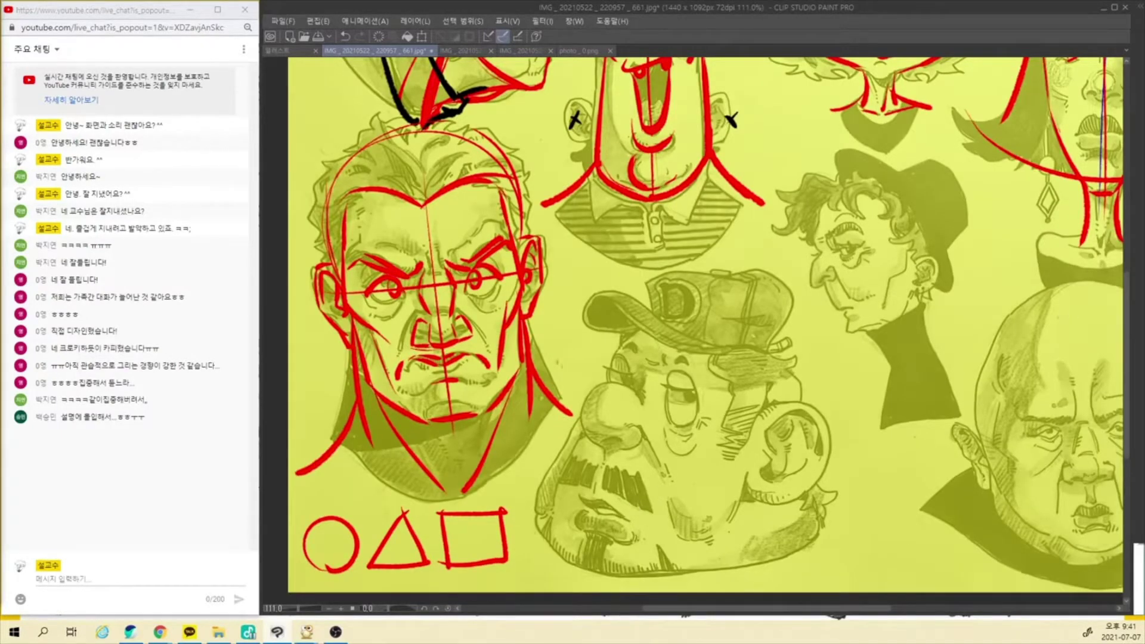
key(ctrl+comma)
key(ctrl+comma)
key(ctrl+comma)
key(ctrl+h)
key(ctrl+h)
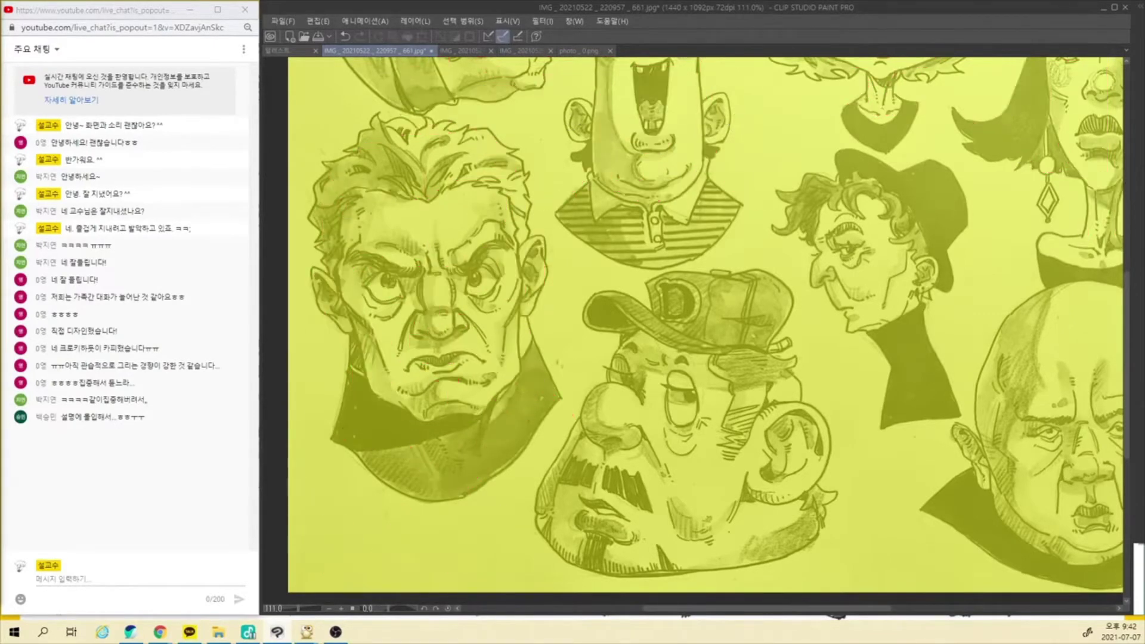
key(ctrl+h)
key(ctrl+h)
key(ctrl+h)
key(ctrl+h)
key(ctrl+h)
key(ctrl+h)
key(ctrl+h)
key(ctrl+h)
key(ctrl+h)
key(ctrl+h)
key(ctrl+h)
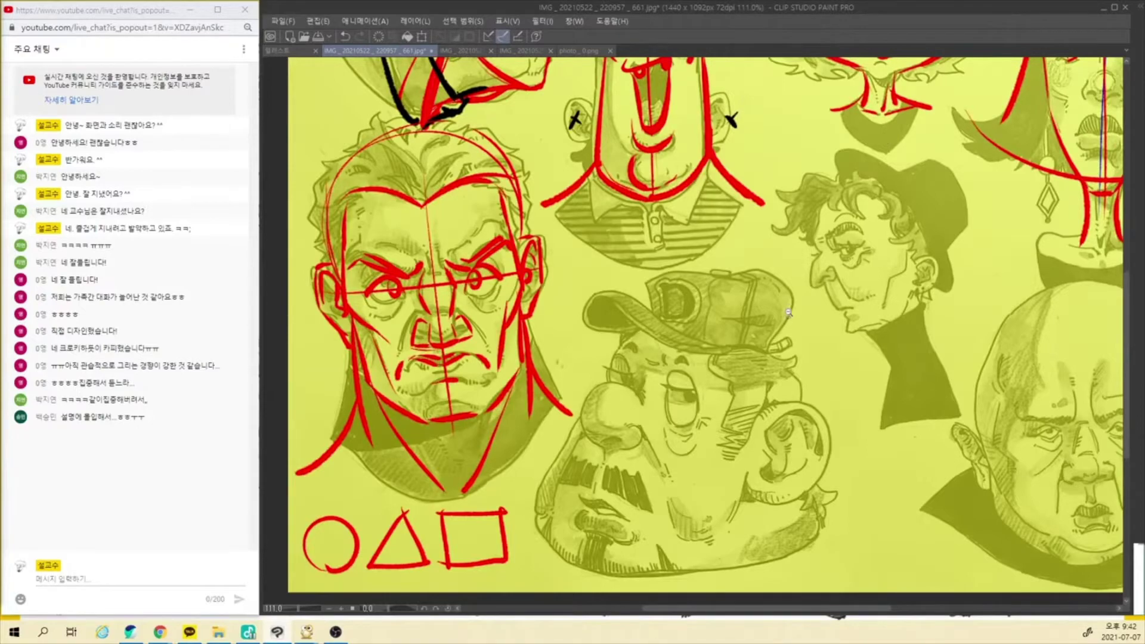
Extend the long-faced man's red centre line from his chin down his striped polo shirt.
scroll(790, 312, down, 3)
scroll(774, 296, up, 2)
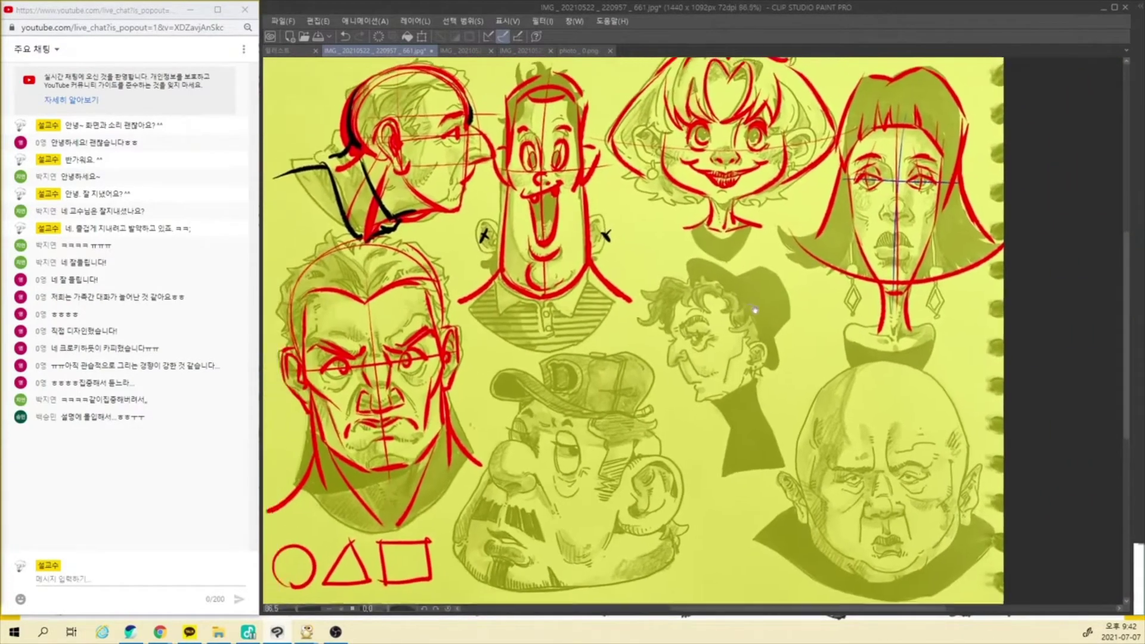
drag(754, 309, 784, 314)
scroll(797, 320, down, 2)
scroll(797, 321, up, 2)
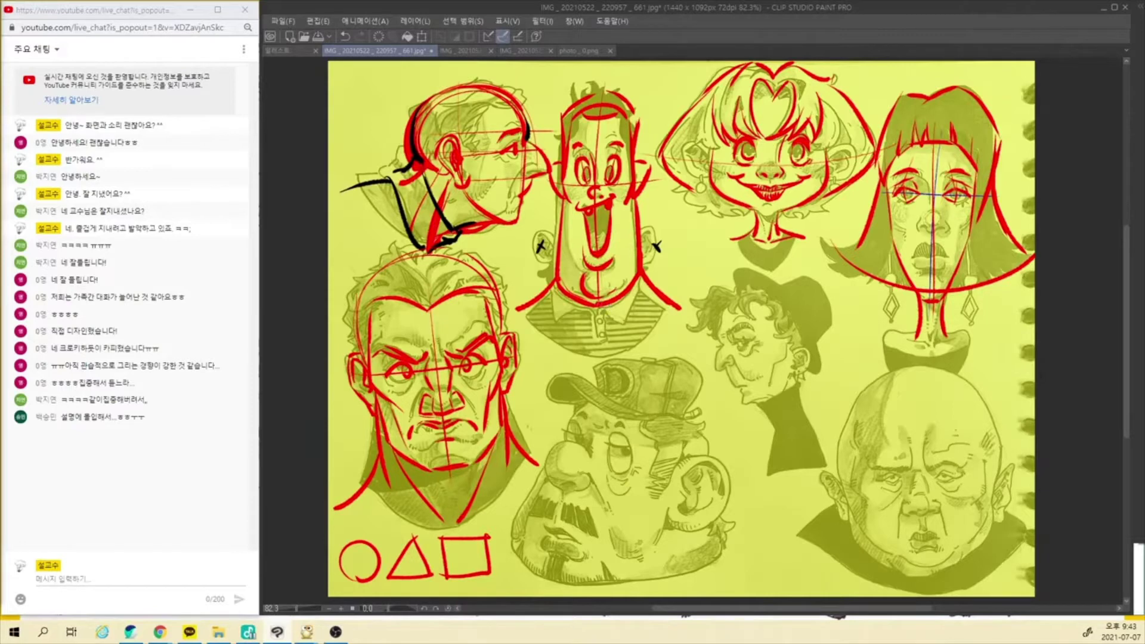
drag(599, 307, 596, 357)
drag(669, 566, 722, 489)
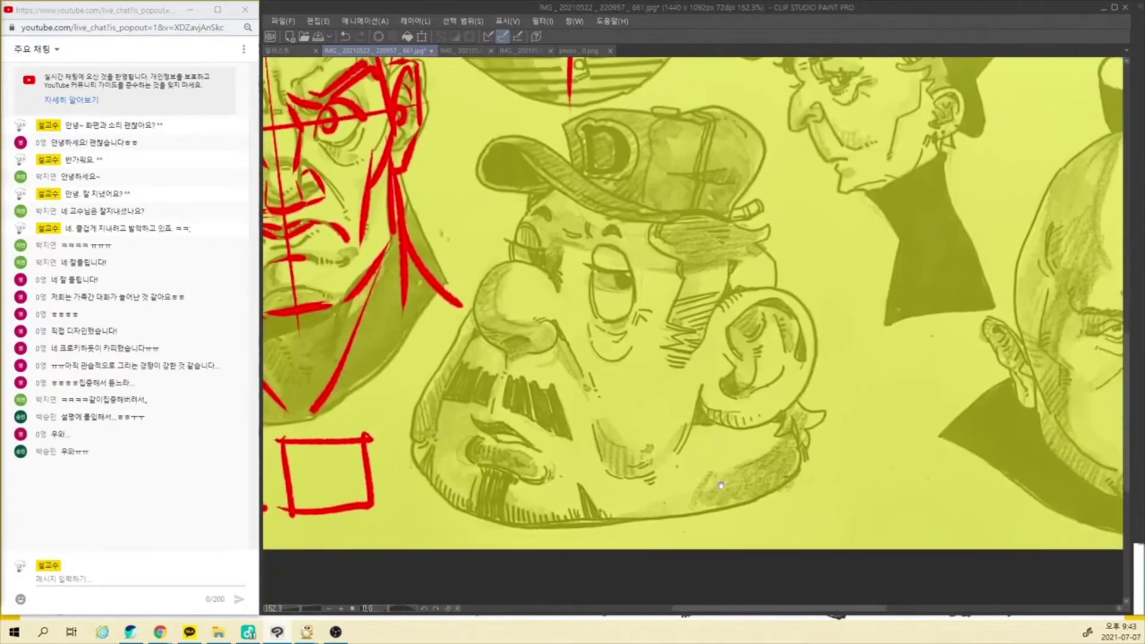
drag(706, 504, 784, 486)
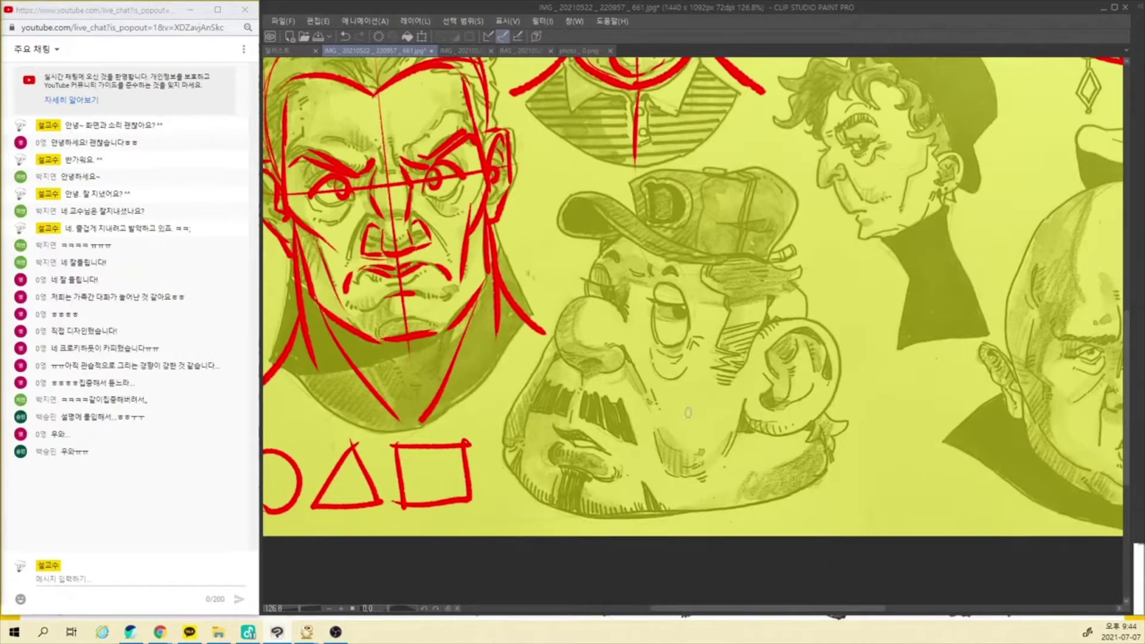
drag(711, 457, 701, 482)
drag(721, 427, 720, 451)
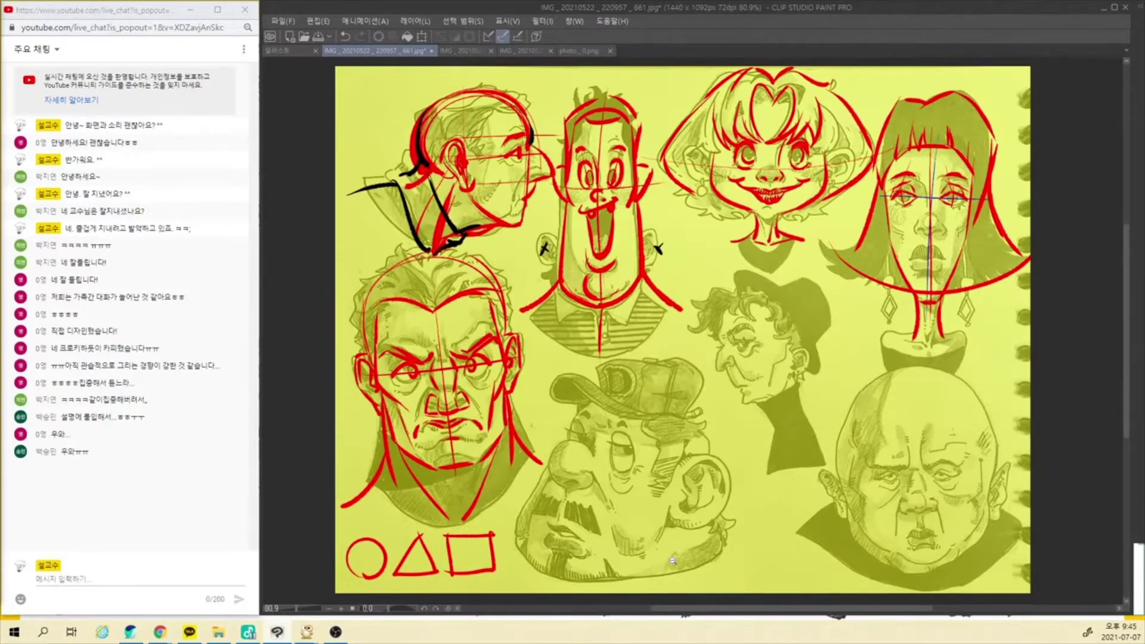
Construct a round cranium circle in red over the head and cap of the moustached man, reinforcing its upper edge.
drag(661, 570, 719, 531)
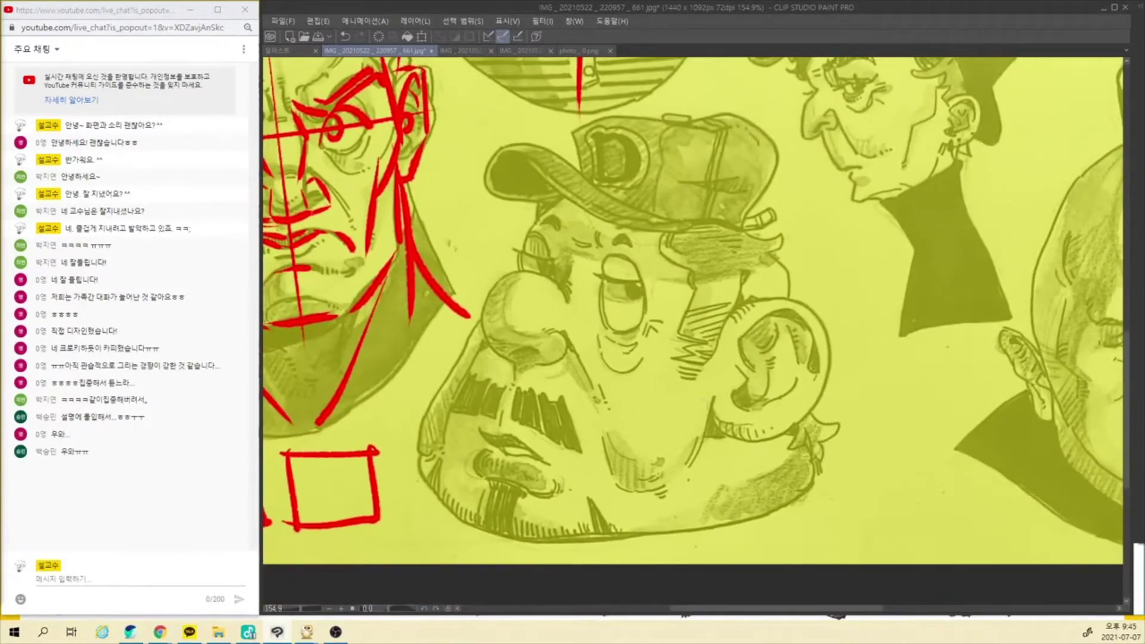
drag(718, 496, 704, 481)
drag(713, 493, 700, 464)
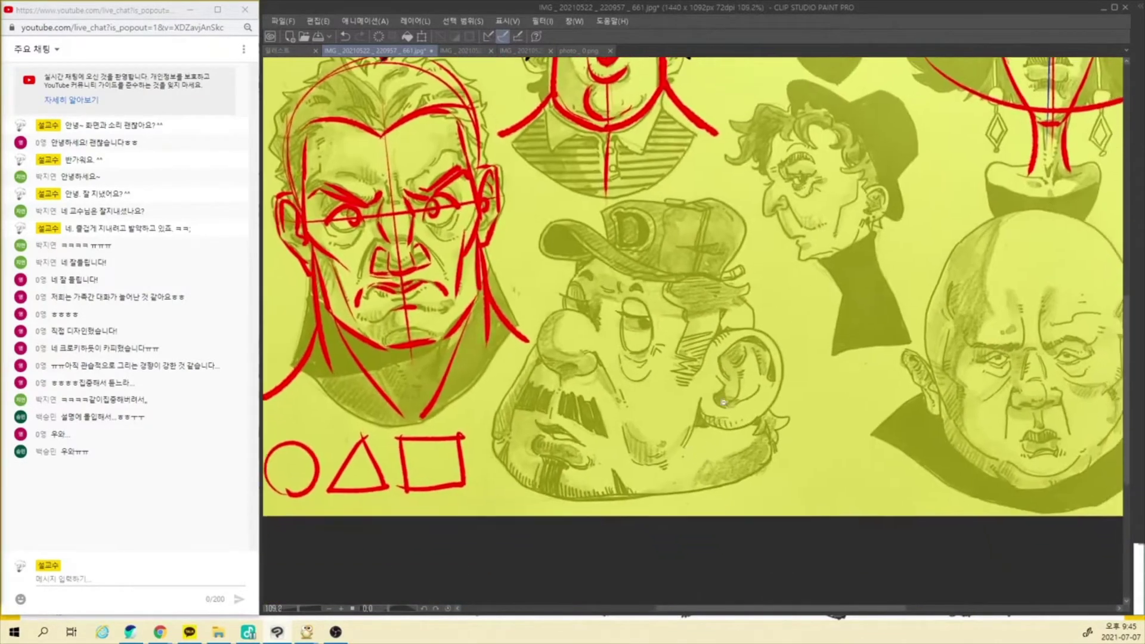
drag(609, 250, 739, 313)
key(ctrl+z)
drag(563, 346, 749, 310)
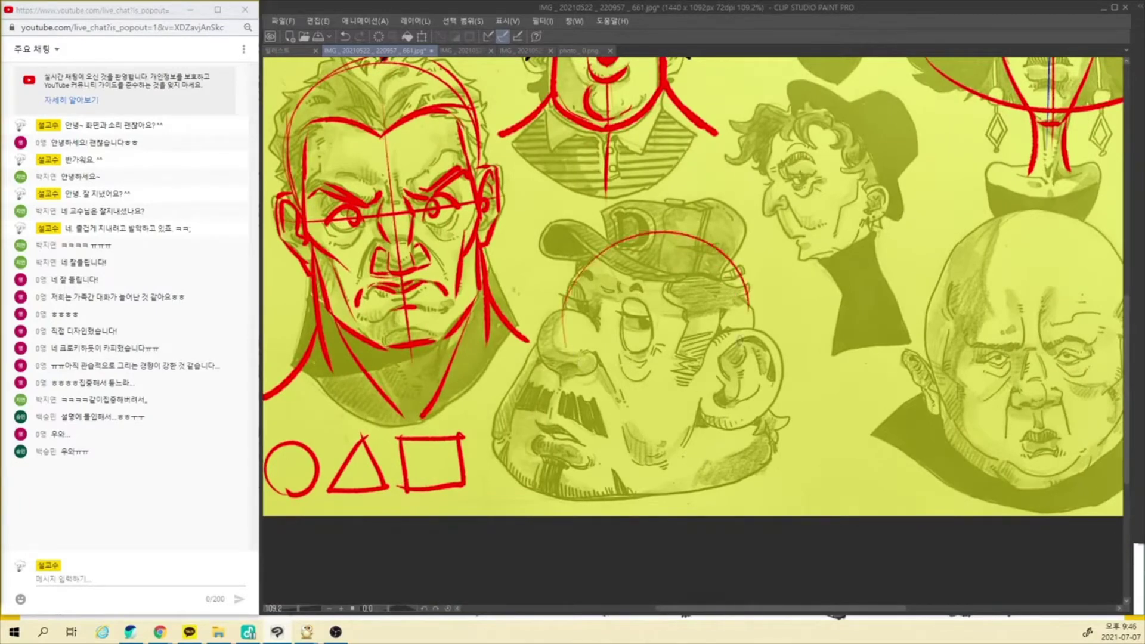
drag(571, 279, 559, 323)
mouse_move(690, 230)
mouse_down()
mouse_move(753, 304)
mouse_move(753, 328)
mouse_up()
drag(589, 383, 749, 350)
key(ctrl+z)
drag(570, 378, 723, 382)
drag(561, 358, 660, 229)
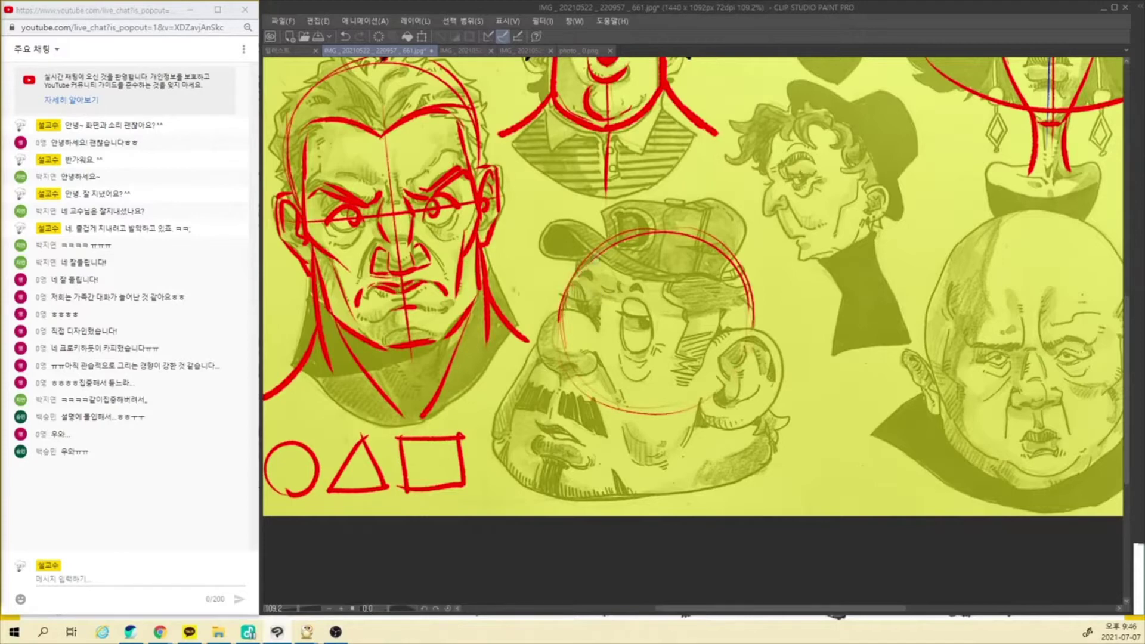
mouse_move(594, 259)
mouse_down()
mouse_move(627, 239)
mouse_move(677, 237)
mouse_move(756, 272)
mouse_up()
drag(691, 229, 740, 262)
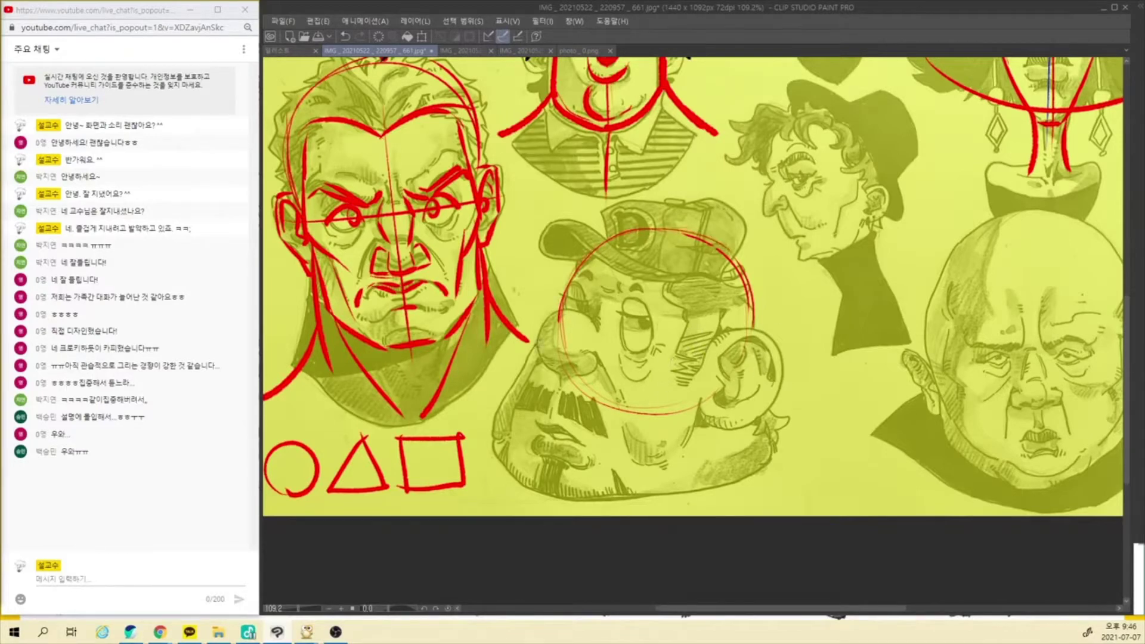
Outline the capped man's flared, wide jaw below the cranium circle and add a vertical guideline through the head.
drag(555, 312, 487, 431)
drag(669, 266, 653, 486)
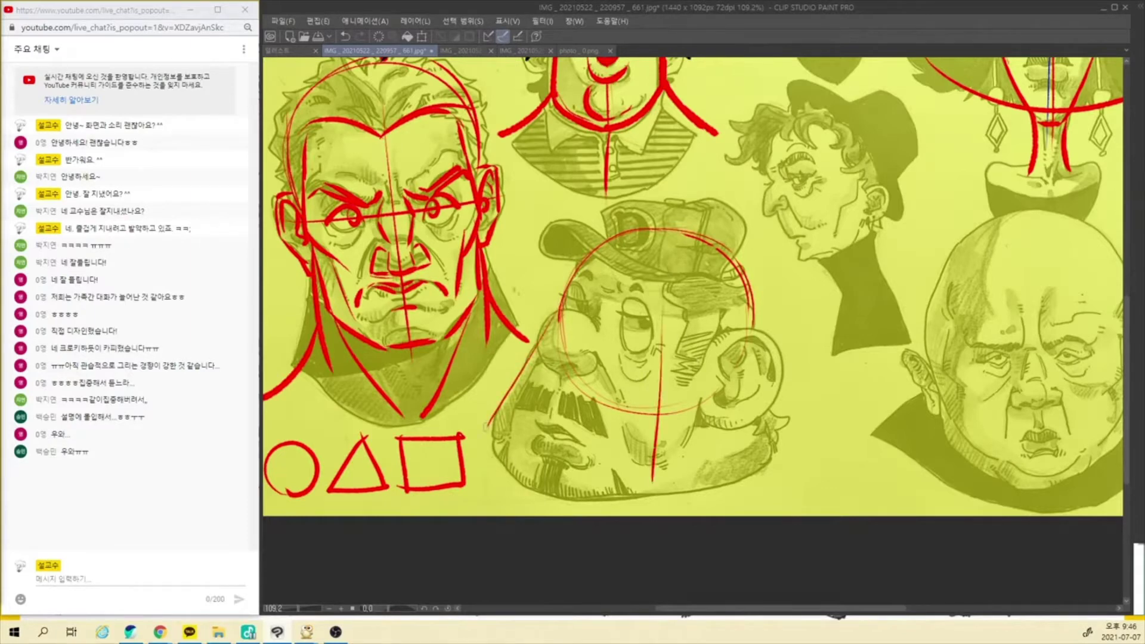
mouse_move(487, 427)
mouse_down()
mouse_move(634, 504)
mouse_move(662, 499)
mouse_up()
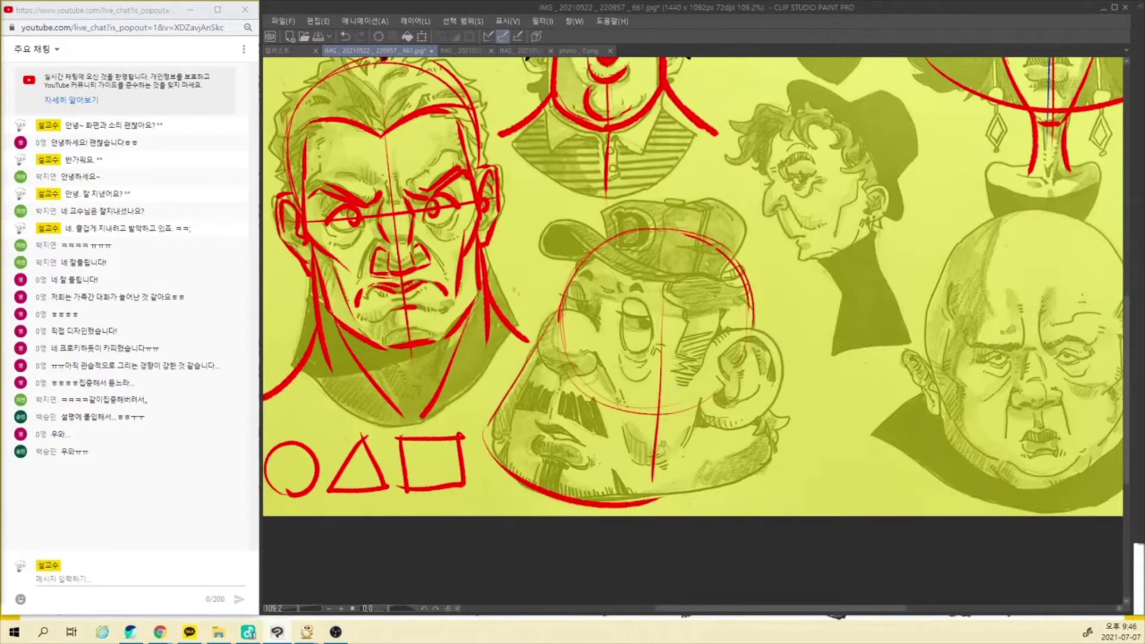
key(e)
mouse_move(656, 405)
mouse_down()
mouse_move(653, 481)
mouse_move(661, 387)
mouse_move(654, 491)
mouse_move(747, 470)
mouse_move(705, 484)
mouse_up()
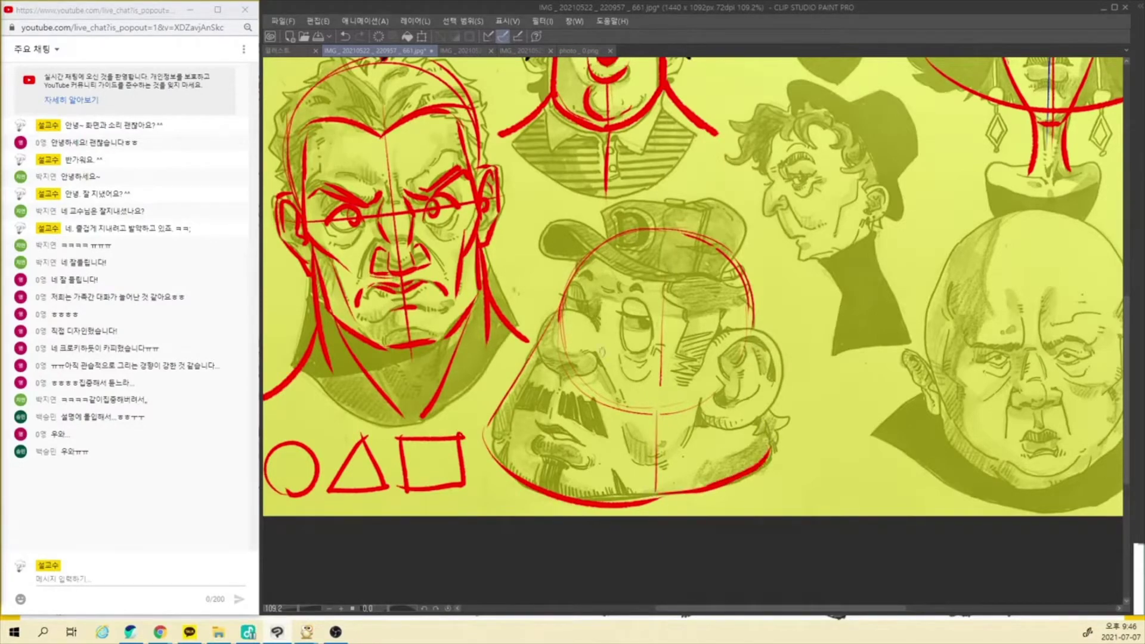
Add a curved horizontal eye line and a curved facial centre line down to the capped man's chin.
drag(563, 329, 694, 355)
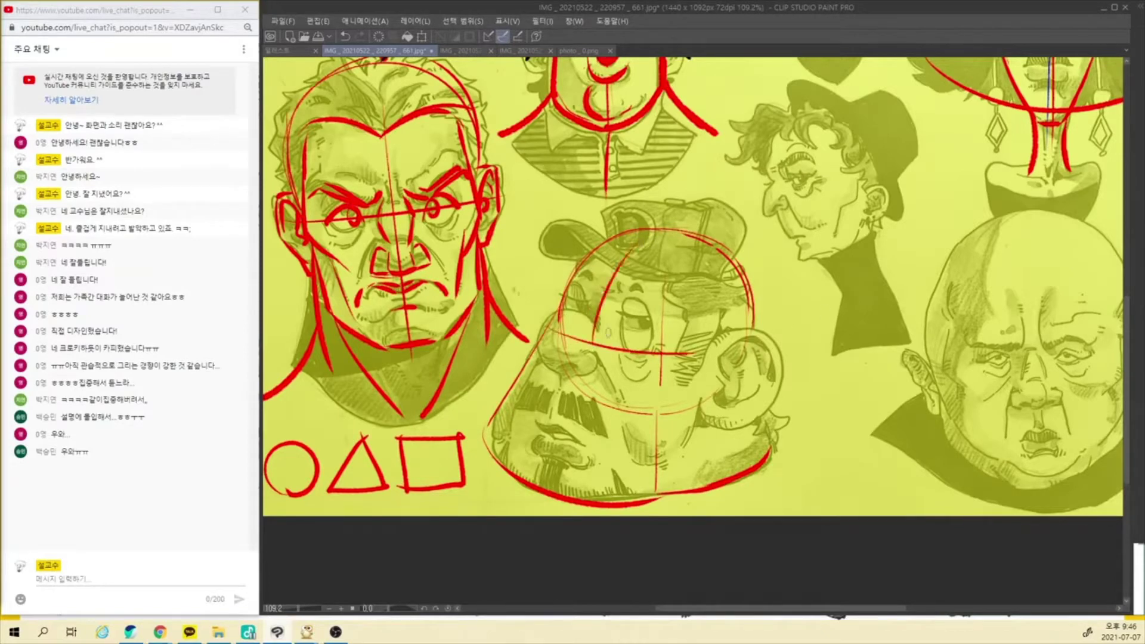
drag(639, 242, 598, 327)
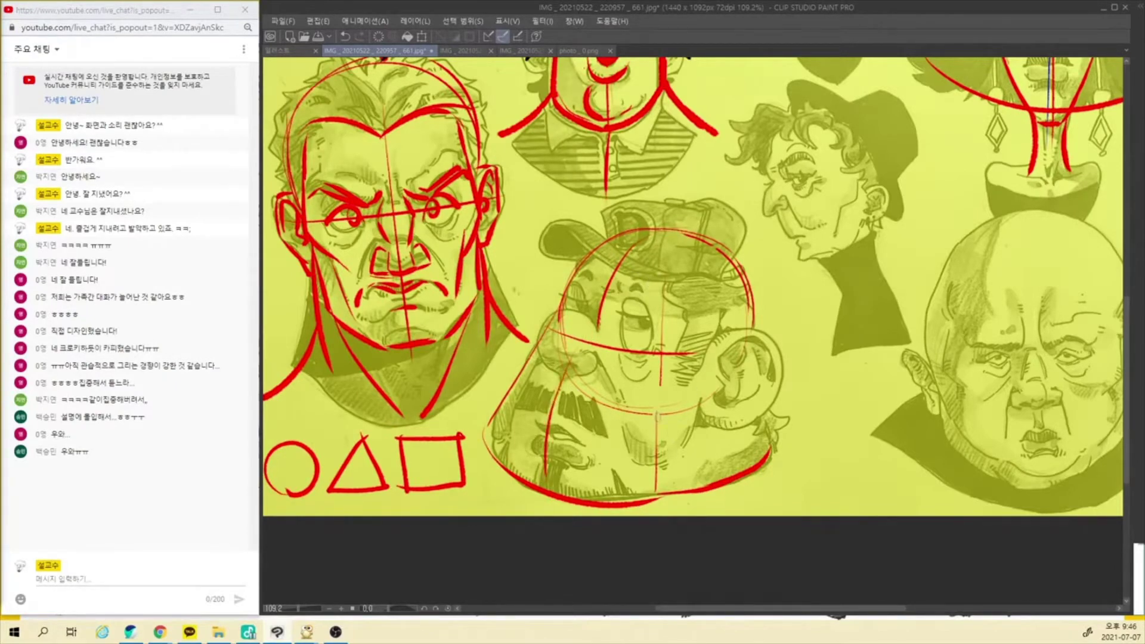
drag(582, 341, 549, 486)
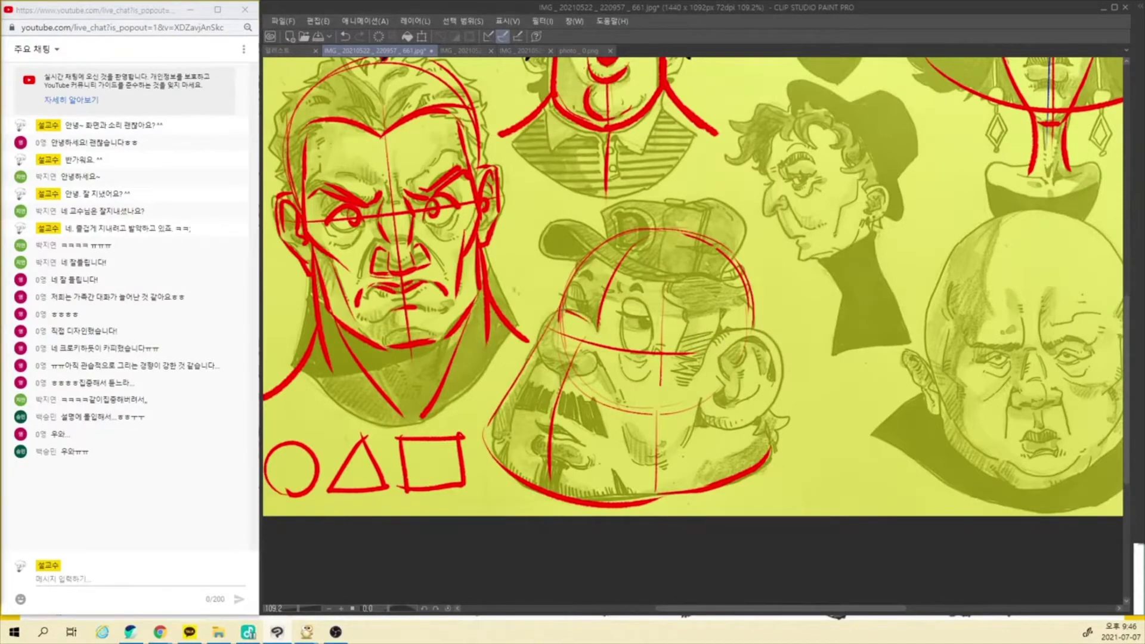
Outline the capped man's bulbous nose and draw the cheek folds running down either side of his moustache, redoing unsatisfactory strokes.
drag(565, 310, 552, 376)
key(ctrl+z)
mouse_move(597, 335)
mouse_down()
mouse_move(584, 317)
mouse_move(536, 369)
mouse_up()
key(ctrl+z)
drag(596, 331, 534, 357)
key(ctrl+z)
mouse_move(598, 334)
mouse_down()
mouse_move(545, 311)
mouse_move(554, 318)
mouse_move(532, 338)
mouse_move(555, 380)
mouse_up()
key(ctrl+z)
mouse_move(553, 311)
mouse_down()
mouse_move(560, 375)
mouse_move(606, 371)
mouse_move(593, 378)
mouse_move(623, 435)
mouse_up()
key(ctrl+z)
key(ctrl+z)
drag(610, 369, 633, 488)
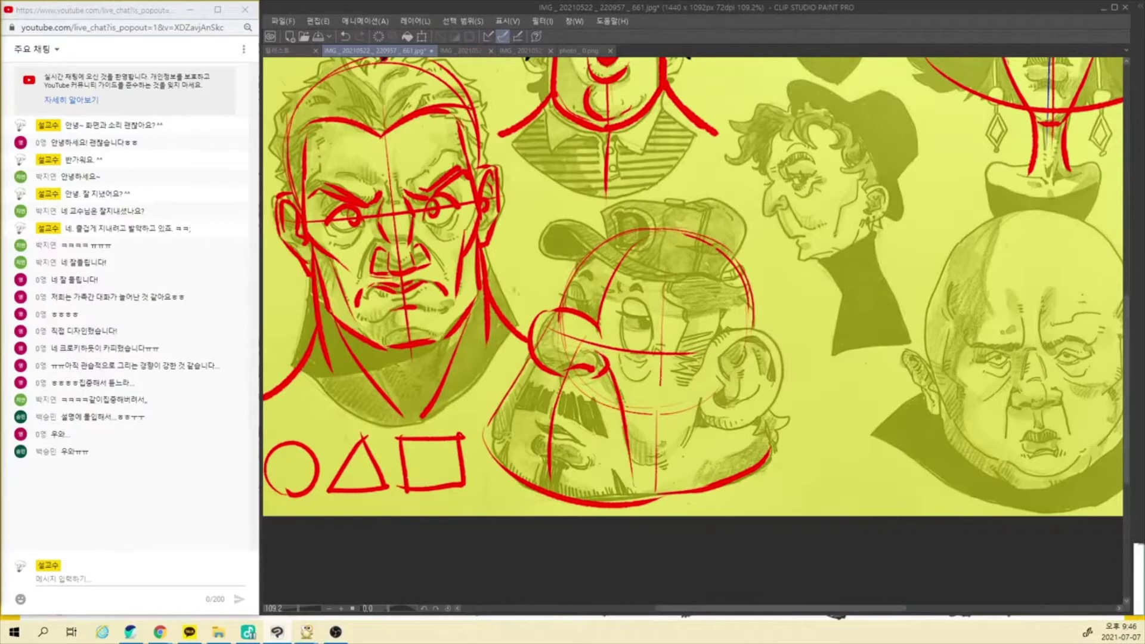
drag(532, 368, 502, 423)
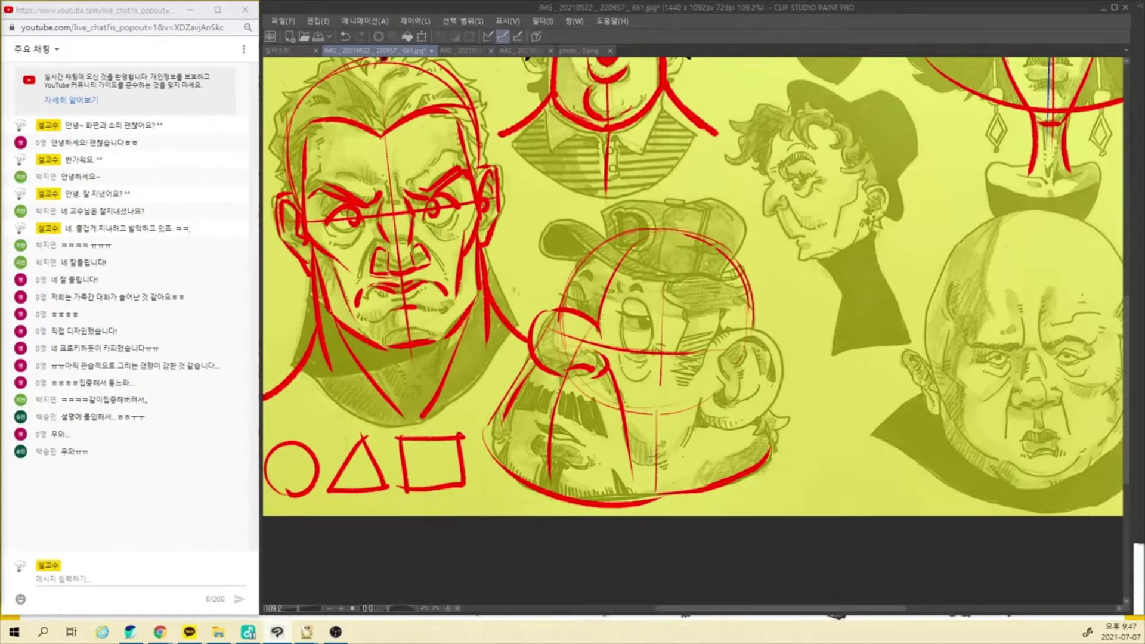
Draw a curved guideline below the capped man's nose and outline his thick moustache, redoing the first guideline.
drag(518, 417, 750, 436)
key(ctrl+z)
drag(518, 417, 718, 445)
drag(518, 409, 594, 447)
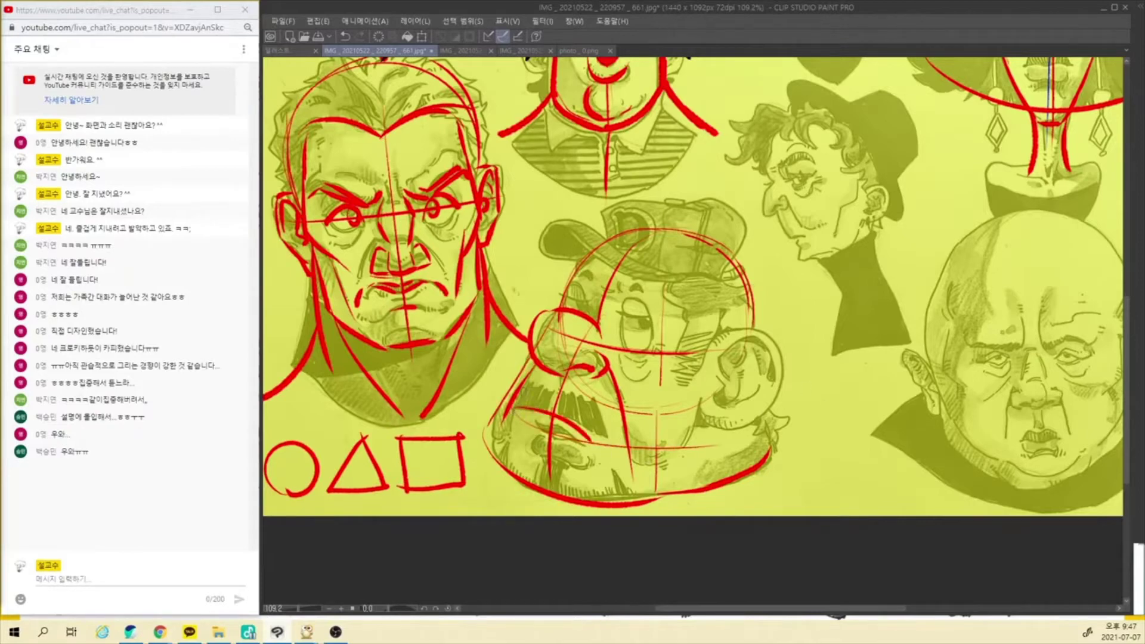
drag(530, 376, 511, 411)
drag(600, 396, 594, 446)
mouse_move(529, 387)
mouse_down()
mouse_move(588, 384)
mouse_move(595, 398)
mouse_up()
Fill the capped man's moustache with a row of short vertical hair strokes.
drag(525, 385, 522, 412)
mouse_move(537, 382)
mouse_down()
mouse_move(533, 412)
mouse_move(542, 413)
mouse_up()
drag(558, 385, 561, 418)
drag(571, 391, 573, 425)
drag(581, 395, 588, 445)
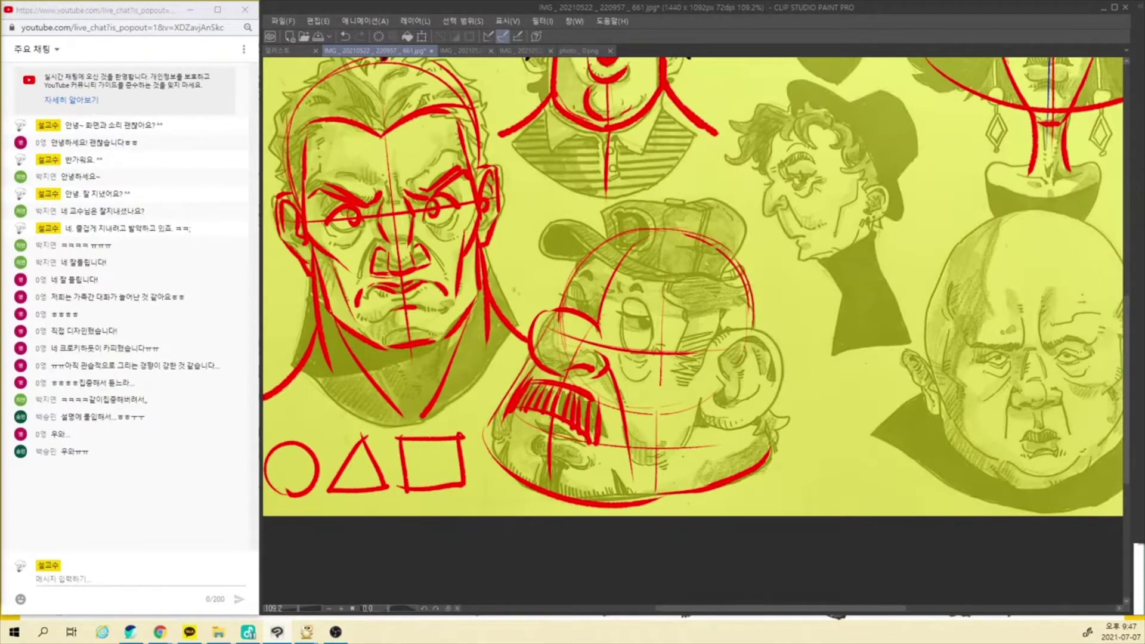
Sketch the capped man's mouth and lips below the moustache, undoing the last stray stroke.
mouse_move(524, 408)
mouse_down()
mouse_move(538, 431)
mouse_move(571, 435)
mouse_up()
mouse_move(565, 430)
mouse_down()
mouse_move(574, 445)
mouse_move(549, 445)
mouse_move(564, 443)
mouse_move(546, 425)
mouse_move(570, 443)
mouse_move(530, 455)
mouse_up()
drag(533, 455, 568, 468)
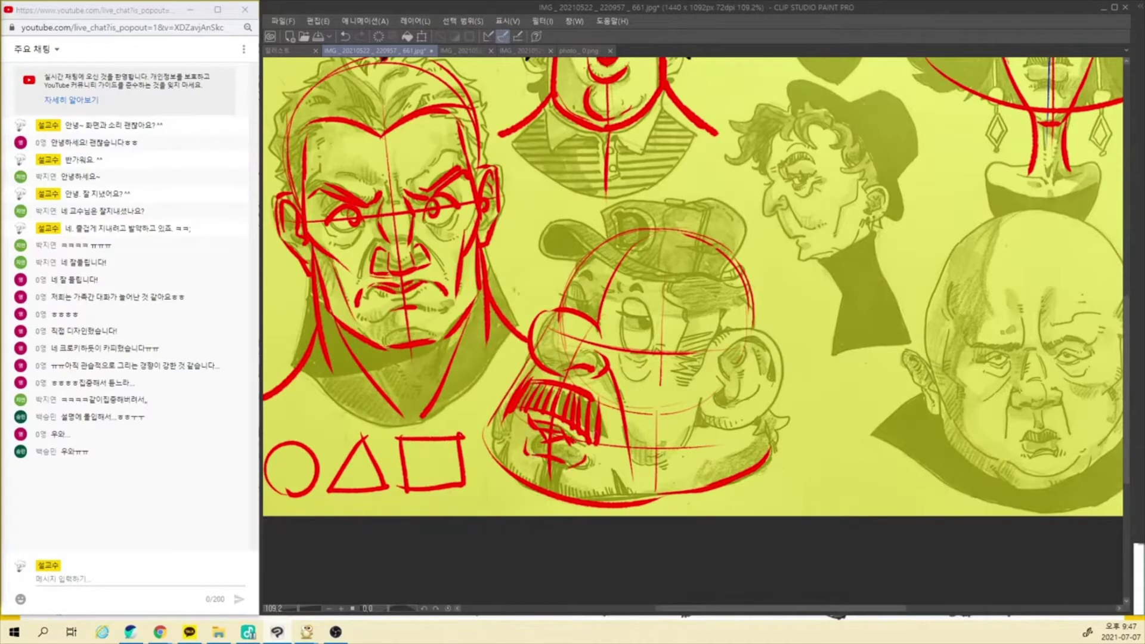
key(ctrl+z)
Reinforce the curved fold on the capped man's near cheek and the outer contour of his far cheek.
drag(632, 385, 699, 355)
drag(525, 344, 504, 414)
mouse_move(528, 346)
mouse_down()
mouse_move(485, 430)
mouse_move(524, 483)
mouse_up()
mouse_move(629, 444)
mouse_down()
mouse_move(648, 479)
mouse_move(694, 489)
mouse_up()
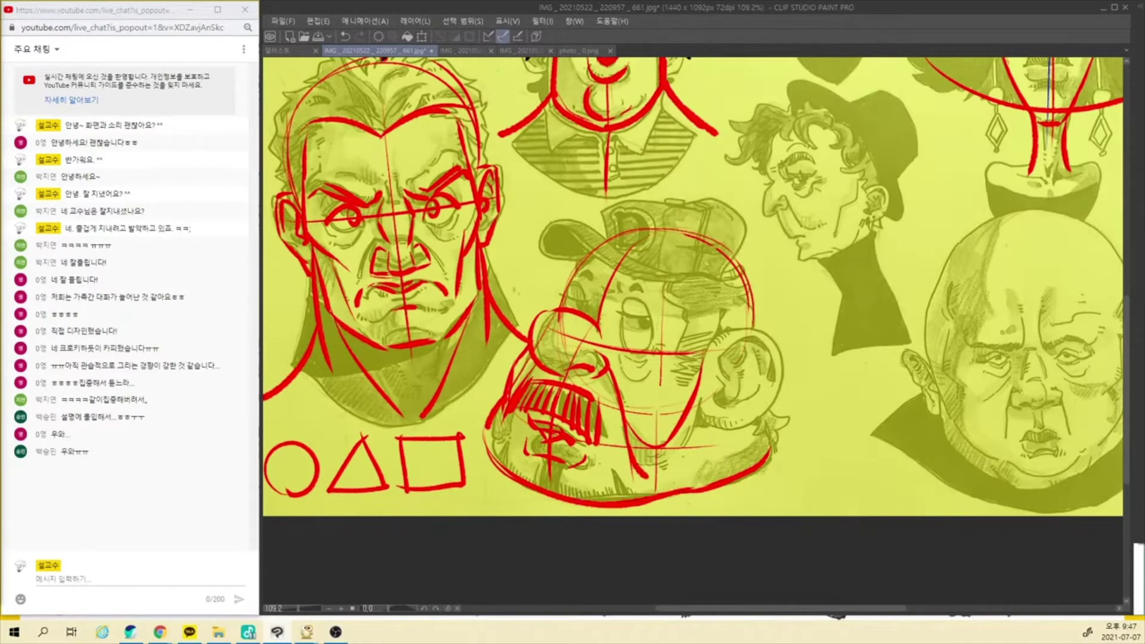
Retrace the lower edge of the capped man's wide jaw with smoother, heavier strokes.
drag(532, 494, 666, 495)
drag(560, 505, 648, 504)
mouse_move(562, 498)
mouse_down()
mouse_move(653, 495)
mouse_move(602, 506)
mouse_up()
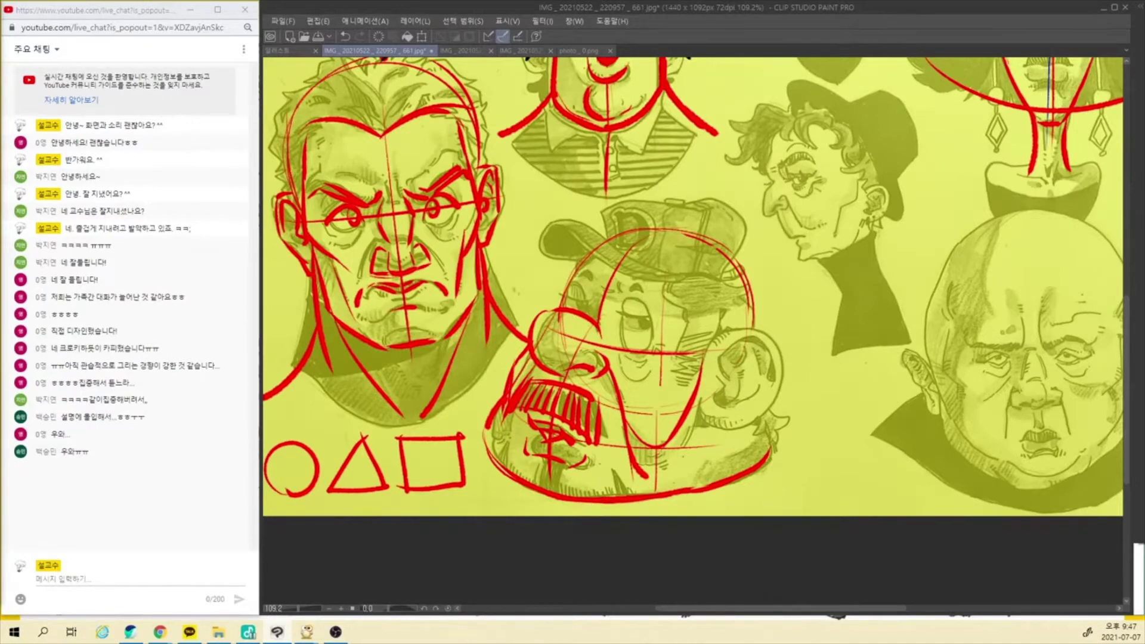
Outline the capped man's oval near eye with its pupil, redoing poor strokes, and add the far eye beside the nose.
mouse_move(642, 296)
mouse_down()
mouse_move(623, 316)
mouse_move(626, 343)
mouse_up()
drag(643, 298, 653, 351)
key(ctrl+z)
drag(638, 296, 656, 350)
key(ctrl+z)
drag(640, 292, 653, 348)
key(ctrl+z)
mouse_move(638, 295)
mouse_down()
mouse_move(653, 344)
mouse_move(656, 312)
mouse_up()
key(ctrl+z)
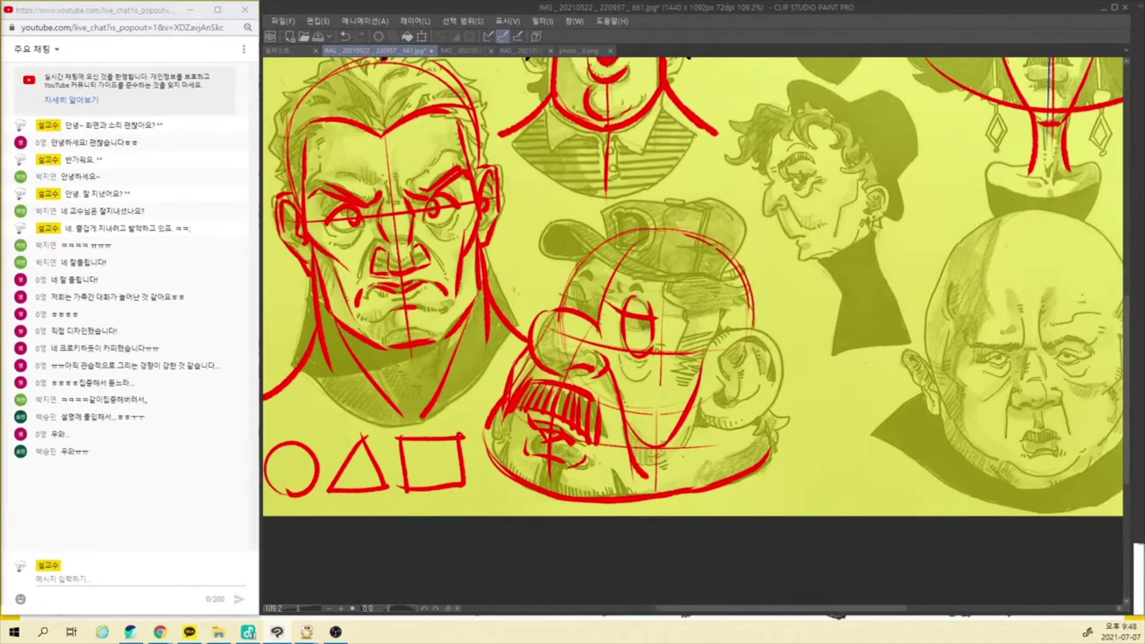
drag(649, 319, 644, 335)
drag(557, 295, 590, 301)
Outline the cap's curved brim and its crown above the cranium circle, redoing unsatisfactory crown strokes.
mouse_move(570, 254)
mouse_down()
mouse_move(578, 234)
mouse_move(701, 284)
mouse_up()
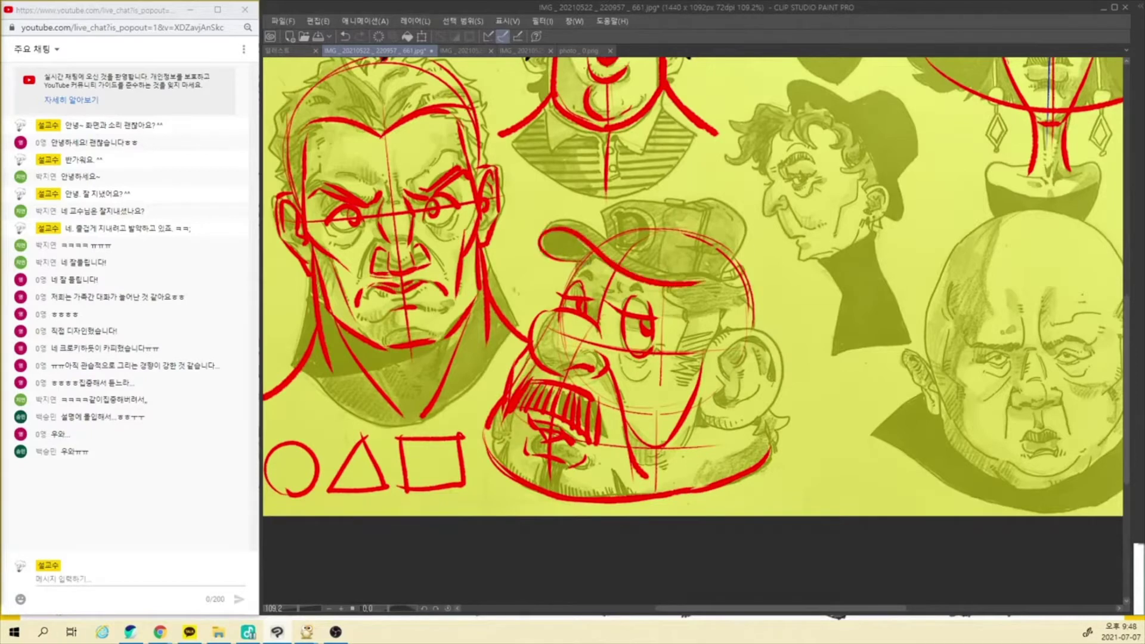
drag(554, 231, 697, 278)
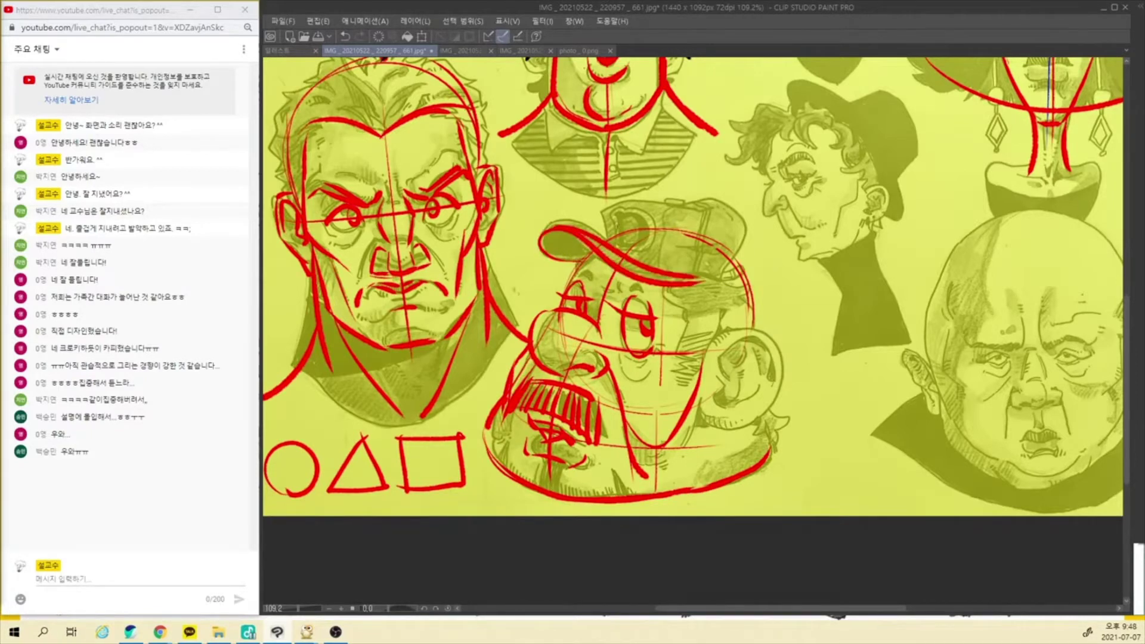
mouse_move(601, 212)
mouse_down()
mouse_move(729, 205)
mouse_move(703, 212)
mouse_move(744, 220)
mouse_move(719, 280)
mouse_up()
key(ctrl+z)
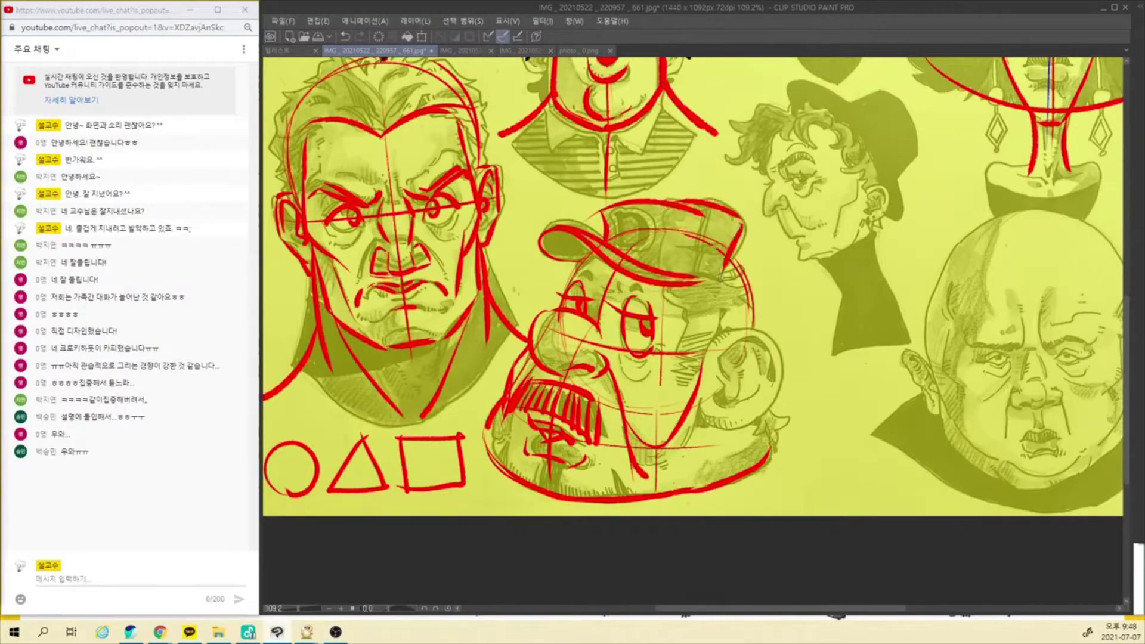
key(ctrl+z)
mouse_move(746, 222)
mouse_down()
mouse_move(724, 273)
mouse_move(694, 279)
mouse_move(715, 276)
mouse_up()
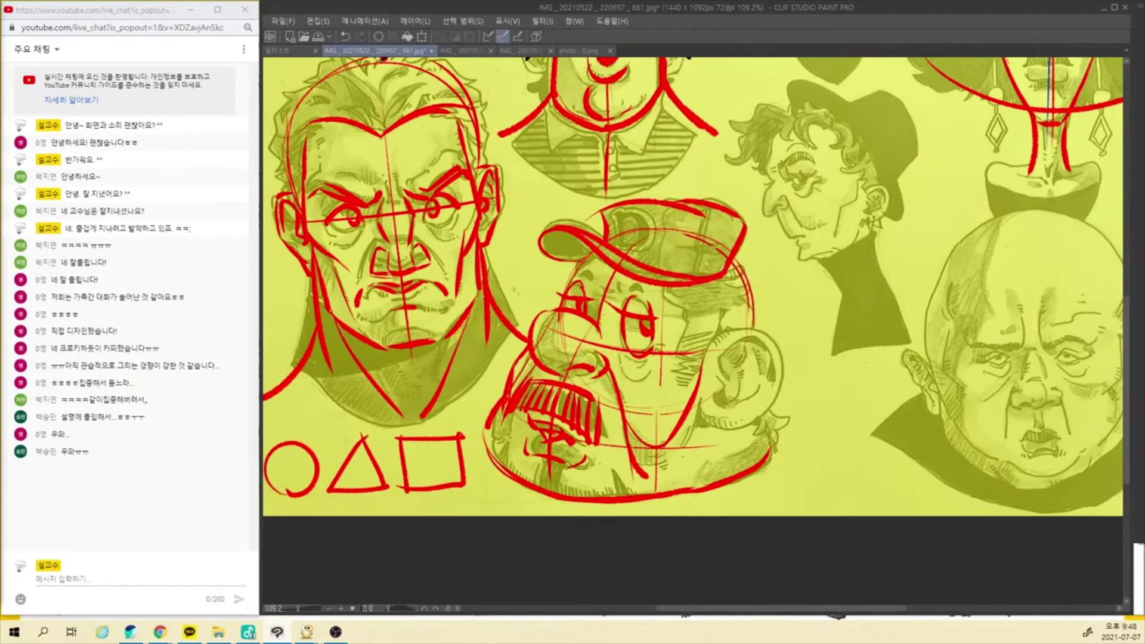
Draw the back of the capped man's head below the cap and the hairline with sideburn in front of the ear.
mouse_move(727, 272)
mouse_down()
mouse_move(734, 259)
mouse_move(731, 268)
mouse_up()
drag(738, 276, 749, 335)
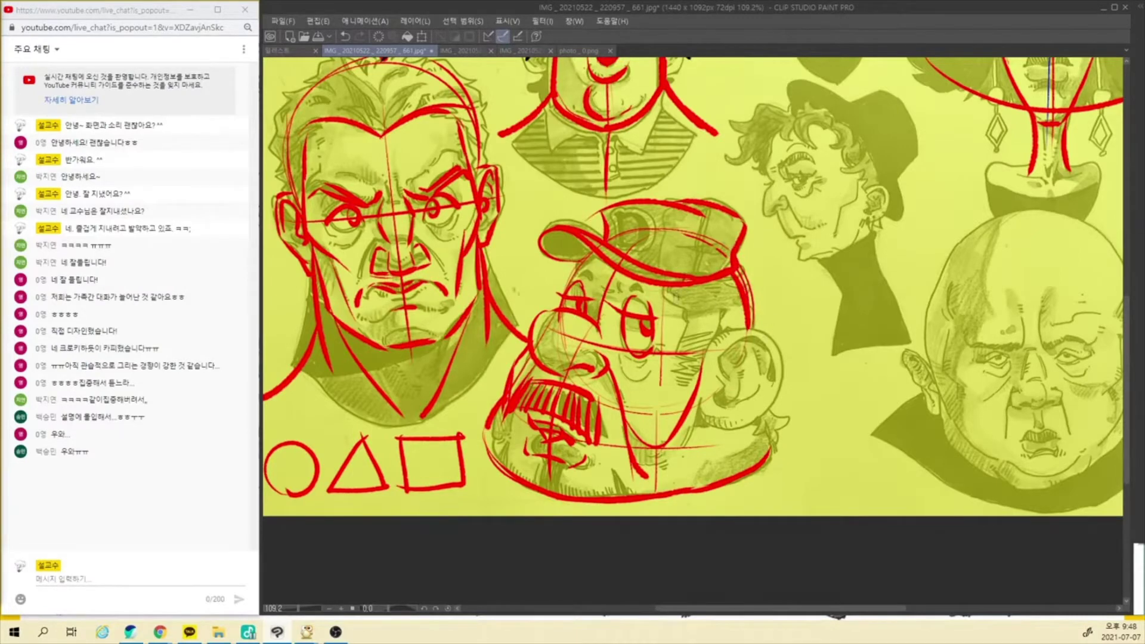
mouse_move(678, 292)
mouse_down()
mouse_move(700, 316)
mouse_move(692, 353)
mouse_move(710, 362)
mouse_move(697, 381)
mouse_up()
mouse_move(725, 329)
mouse_down()
mouse_move(708, 356)
mouse_move(737, 431)
mouse_move(697, 382)
mouse_up()
Draw the capped man's large ear with its inner folds, redoing them once, and outline the rear jaw below it.
mouse_move(769, 362)
mouse_down()
mouse_move(722, 359)
mouse_move(717, 398)
mouse_up()
mouse_move(727, 347)
mouse_down()
mouse_move(720, 373)
mouse_move(748, 381)
mouse_move(724, 411)
mouse_up()
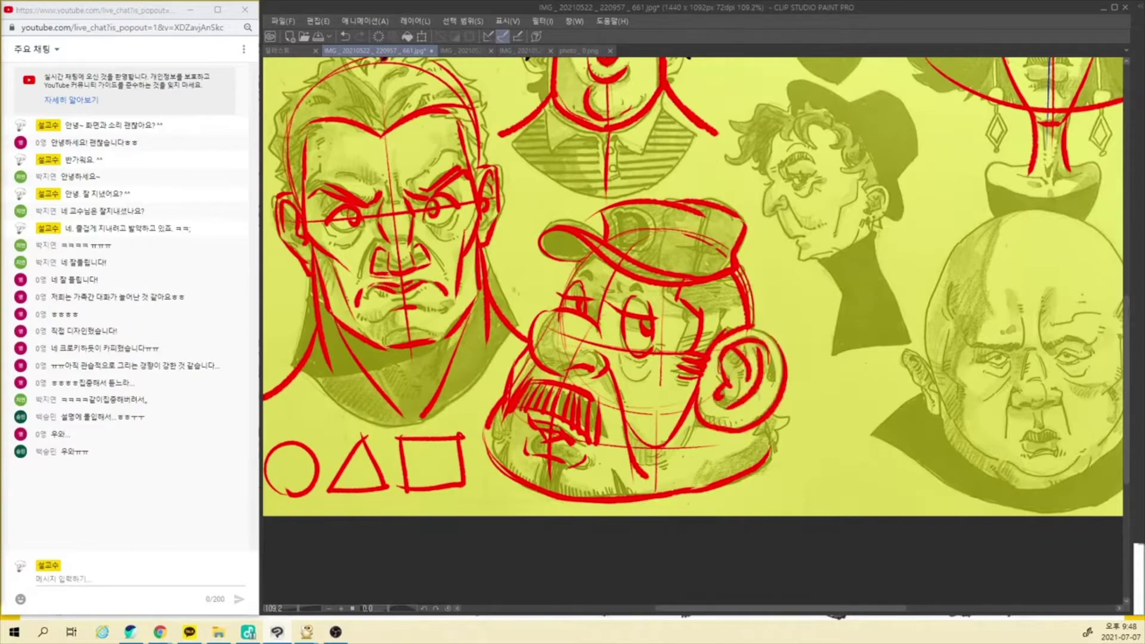
key(ctrl+z)
key(ctrl+z)
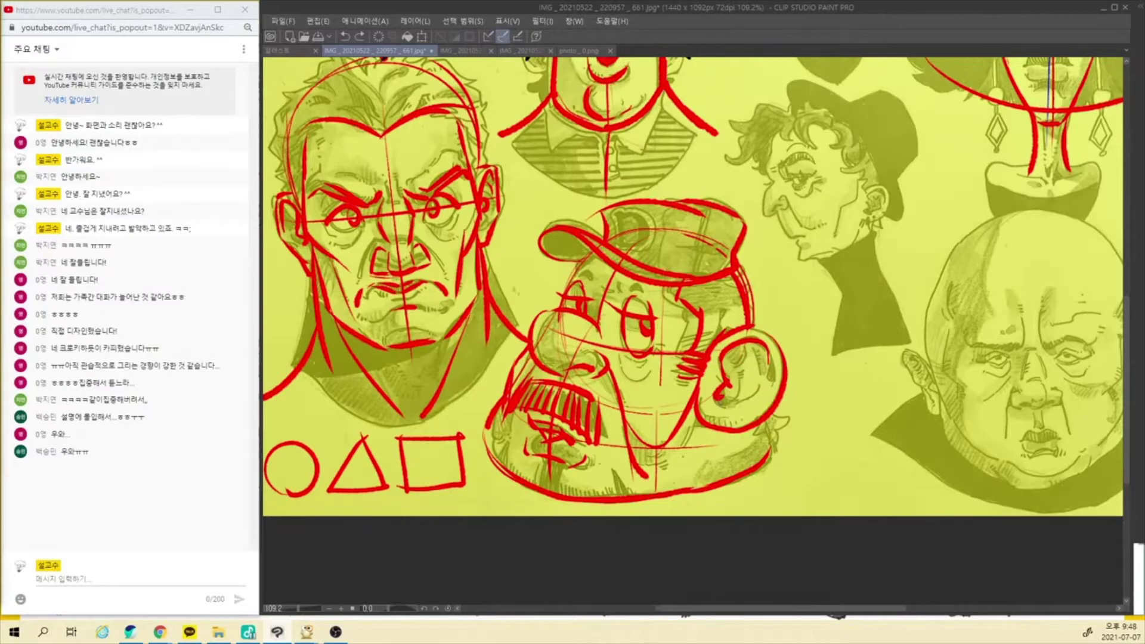
mouse_move(721, 394)
mouse_down()
mouse_move(753, 400)
mouse_move(761, 387)
mouse_move(729, 395)
mouse_up()
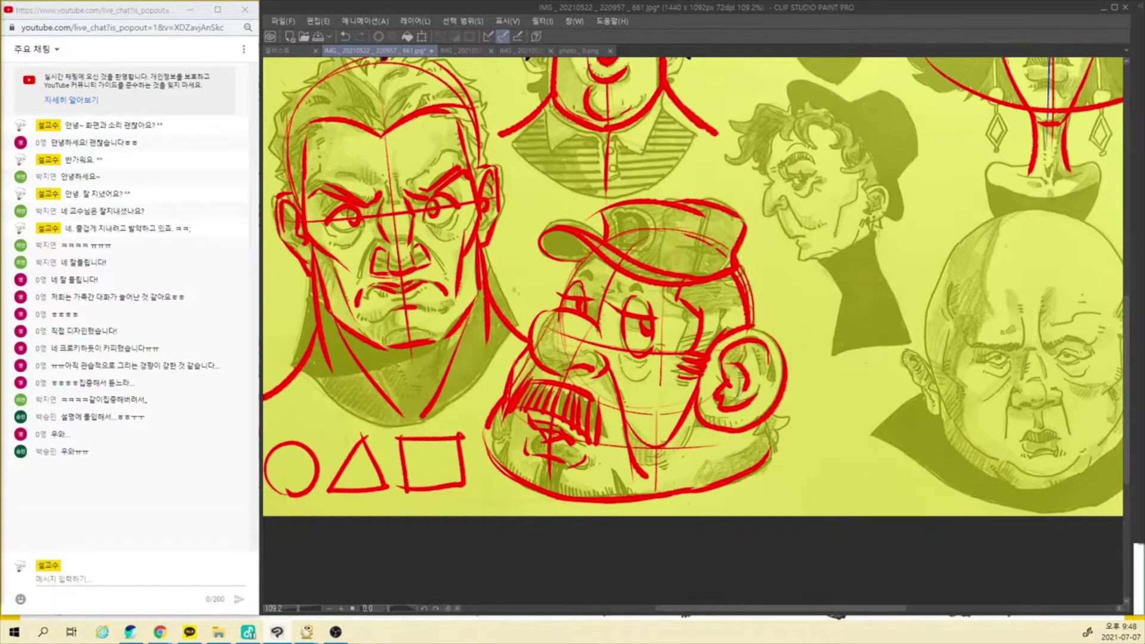
mouse_move(755, 347)
mouse_down()
mouse_move(775, 439)
mouse_move(767, 460)
mouse_move(720, 508)
mouse_up()
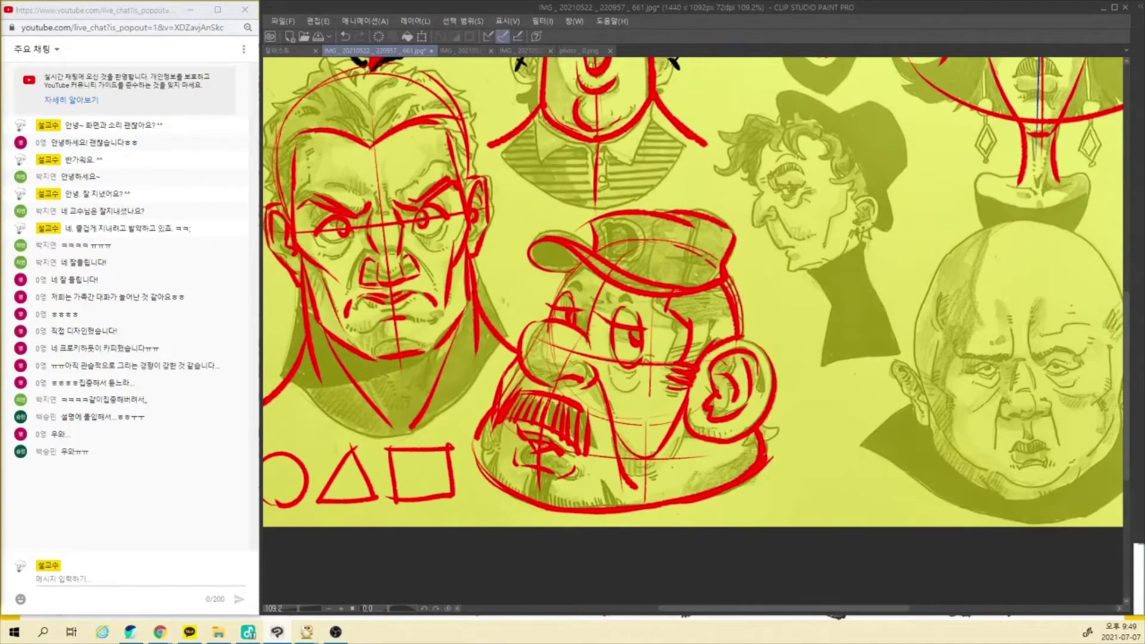
Toggle the red construction lines off and on repeatedly to compare them with the original caricatures.
key(ctrl+h)
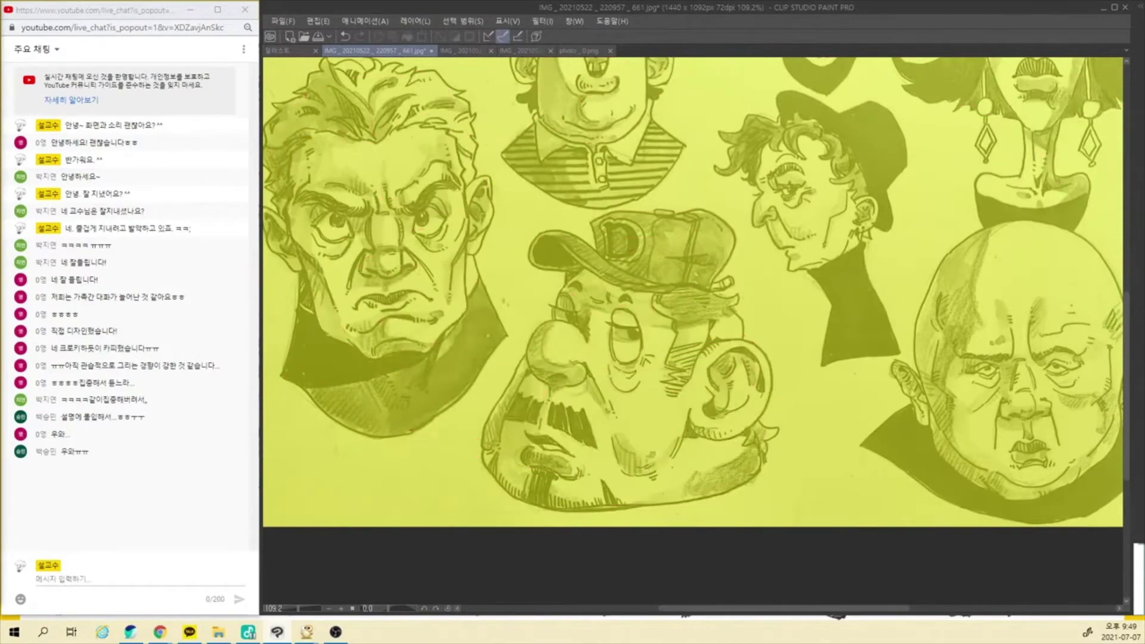
key(ctrl+h)
key(ctrl+h)
key(ctrl+h)
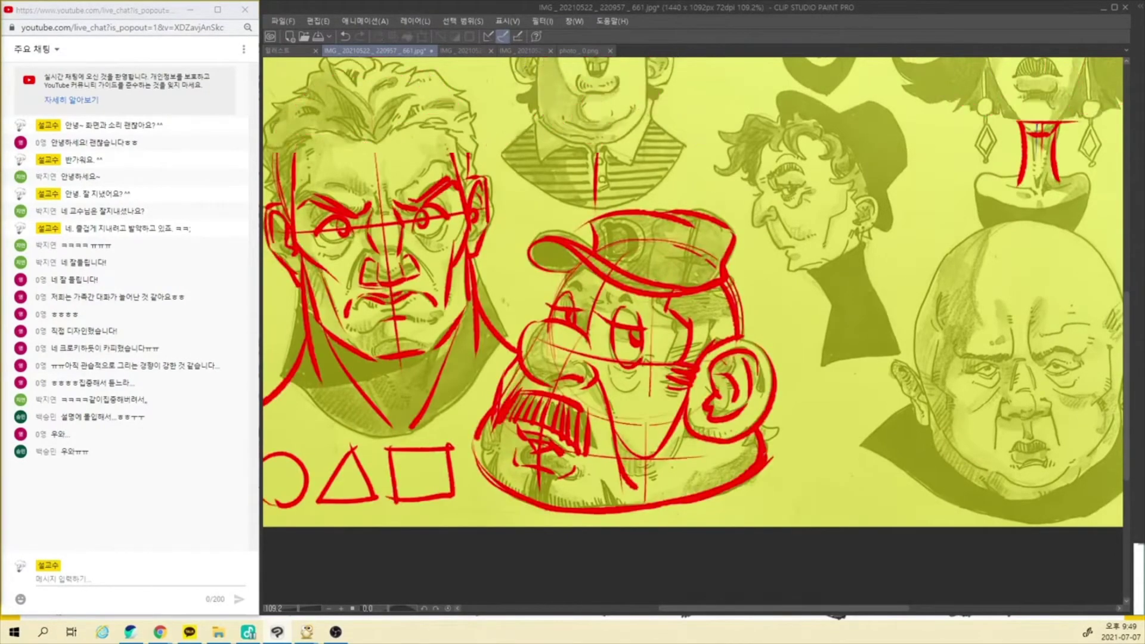
key(ctrl+h)
key(ctrl+h)
key(ctrl+h)
key(ctrl+h)
key(ctrl+h)
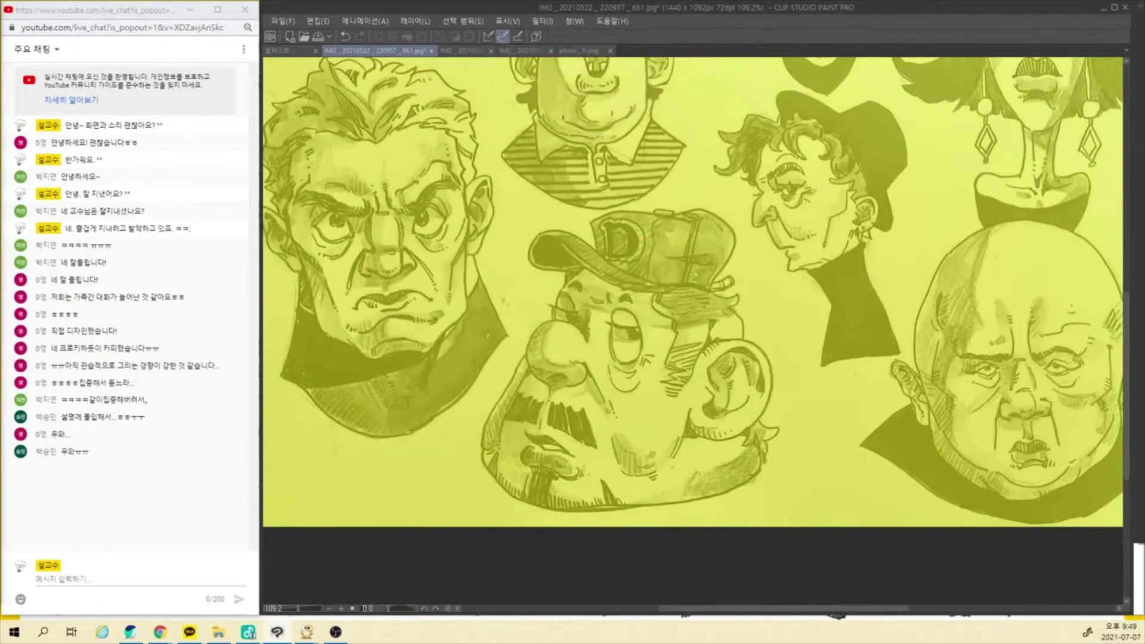
key(ctrl+h)
key(ctrl+h)
key(ctrl+h)
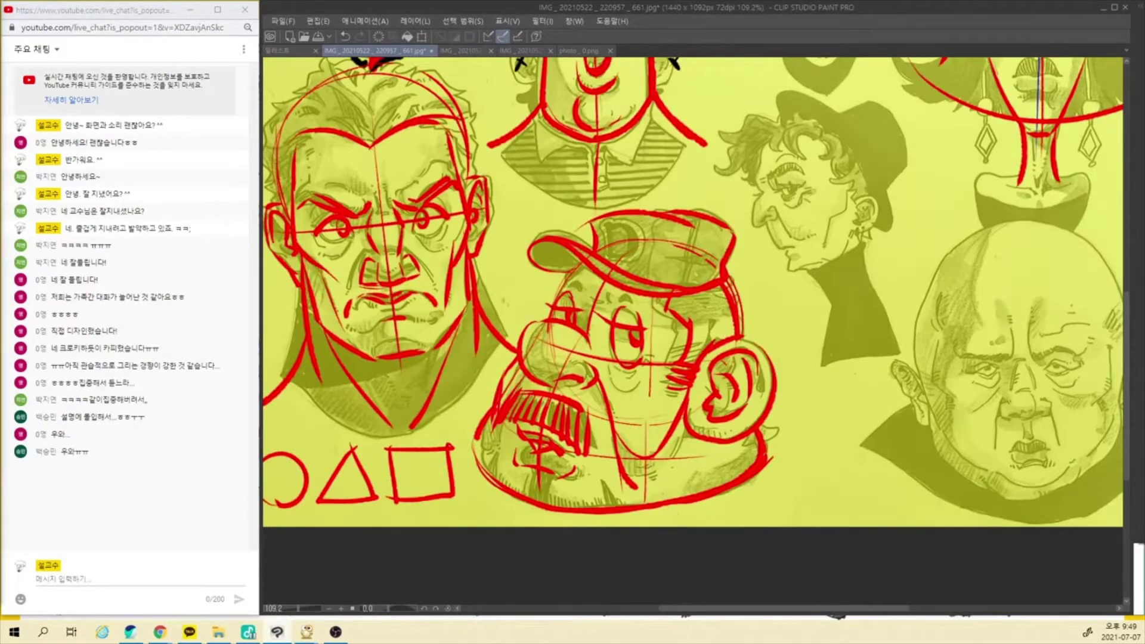
key(ctrl+h)
key(ctrl+h)
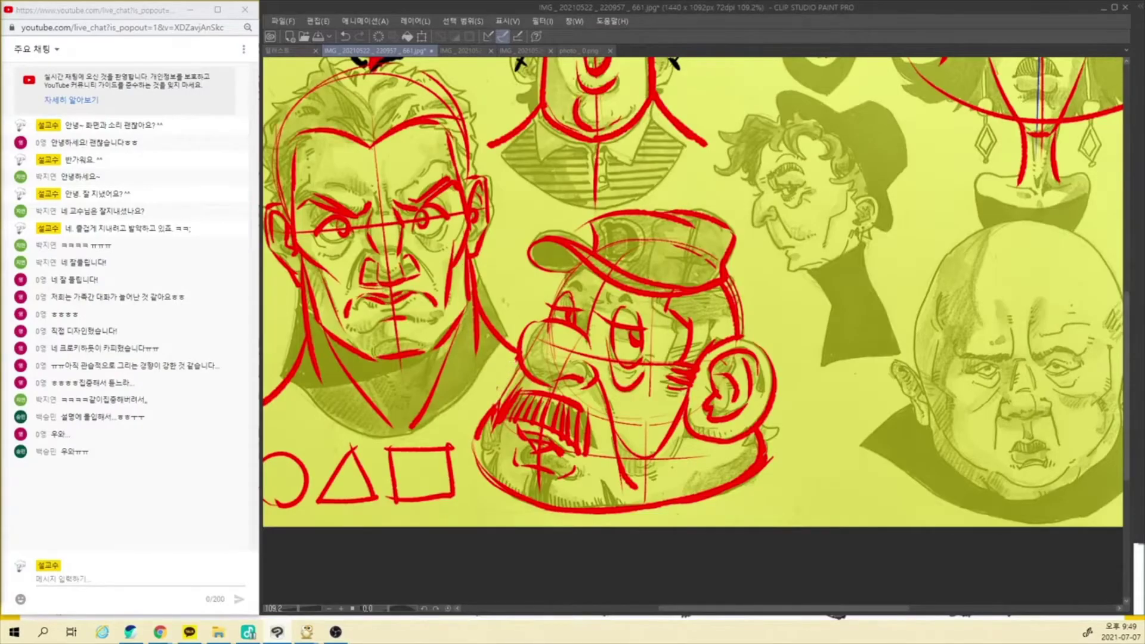
Retrace the capped man's far cheek edge beside the nose and mark a dot on his near cheek.
drag(516, 360, 492, 421)
key(ctrl+z)
click(646, 399)
drag(516, 360, 491, 430)
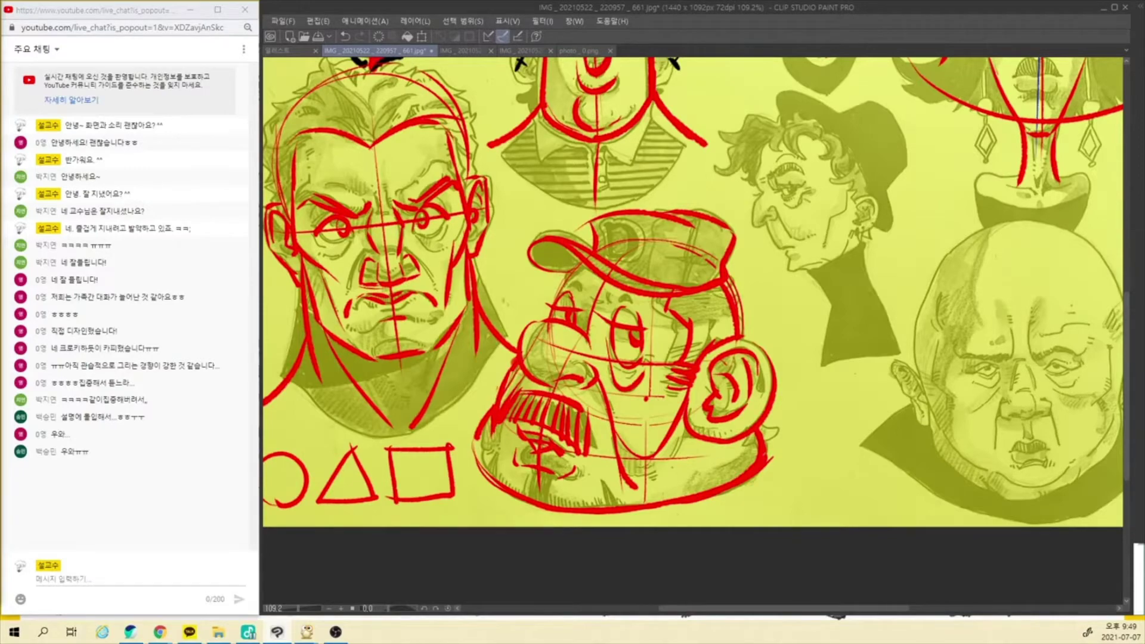
Draw a red cranium circle over the head of the curly-haired profile figure in the hat, replacing the first attempt.
drag(771, 481, 679, 473)
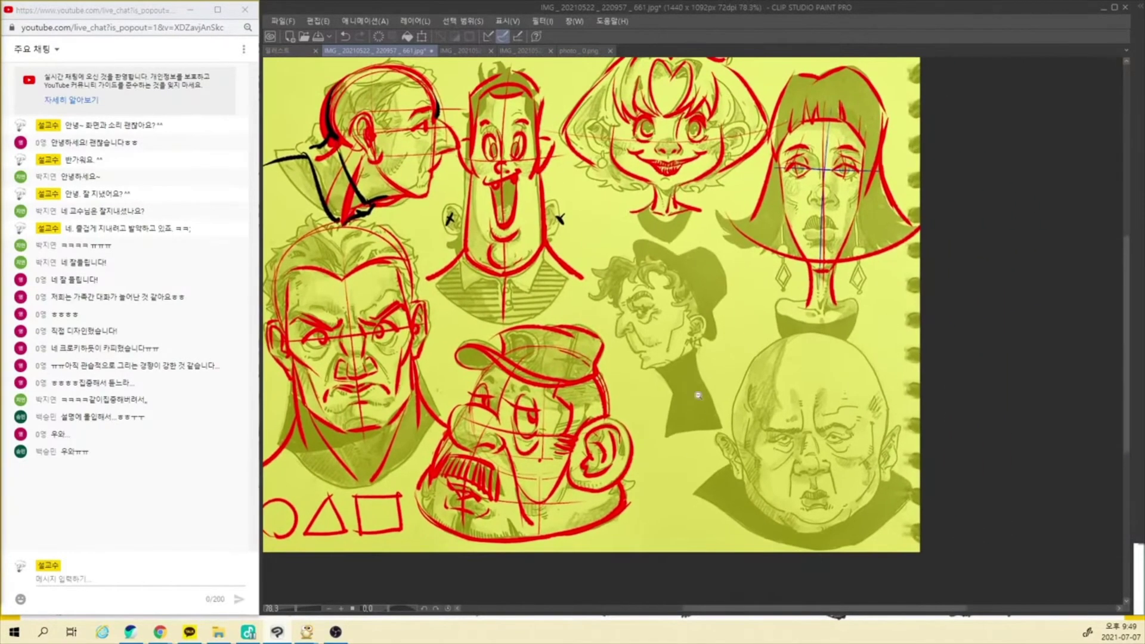
drag(687, 322, 721, 374)
scroll(723, 376, down, 2)
mouse_move(549, 247)
mouse_down()
mouse_move(561, 307)
mouse_move(658, 193)
mouse_up()
drag(550, 239, 668, 192)
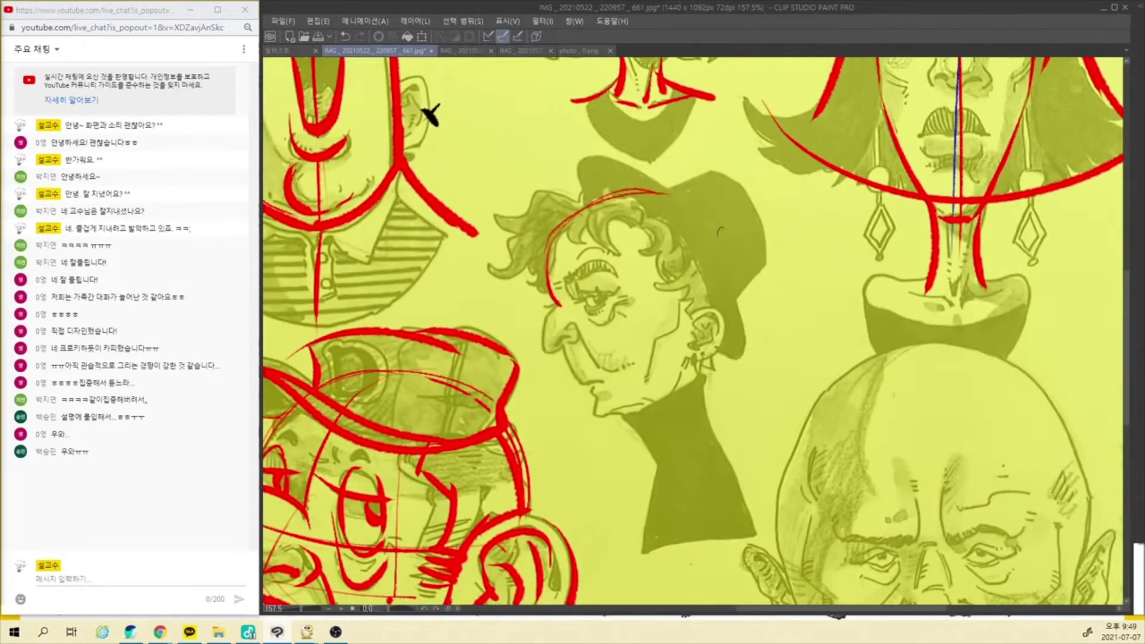
key(ctrl+z)
key(ctrl+z)
drag(554, 288, 709, 215)
mouse_move(546, 285)
mouse_down()
mouse_move(719, 205)
mouse_move(716, 250)
mouse_up()
mouse_move(662, 180)
mouse_down()
mouse_move(701, 309)
mouse_move(734, 252)
mouse_up()
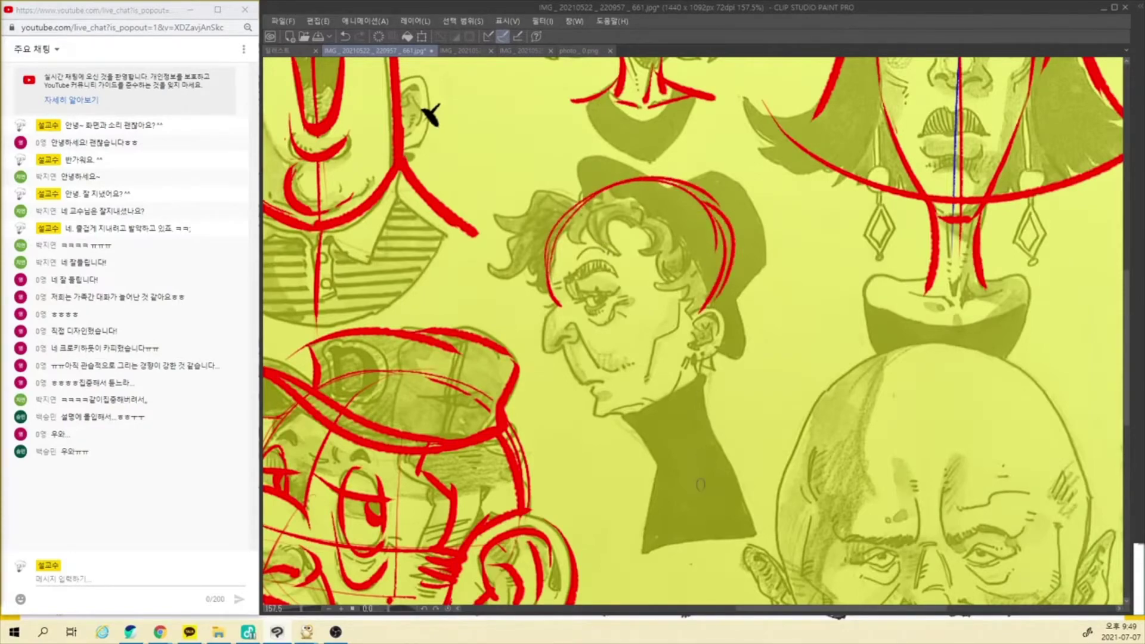
View the caricature page briefly without the red overlay, restoring the construction lines.
scroll(692, 458, down, 3)
drag(686, 457, 647, 427)
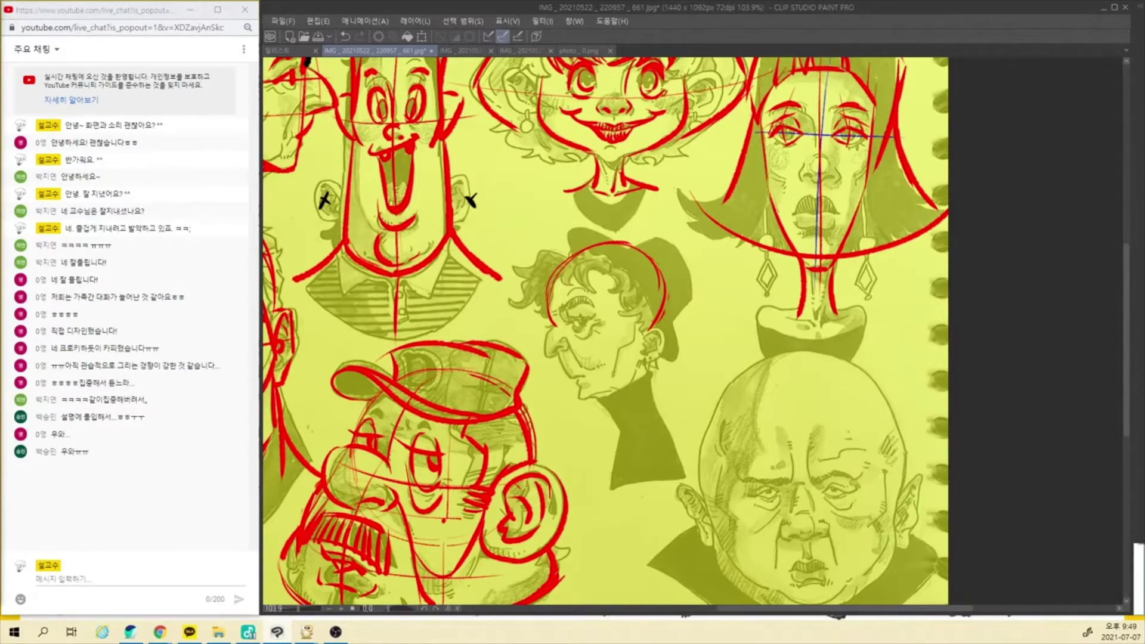
key(Delete)
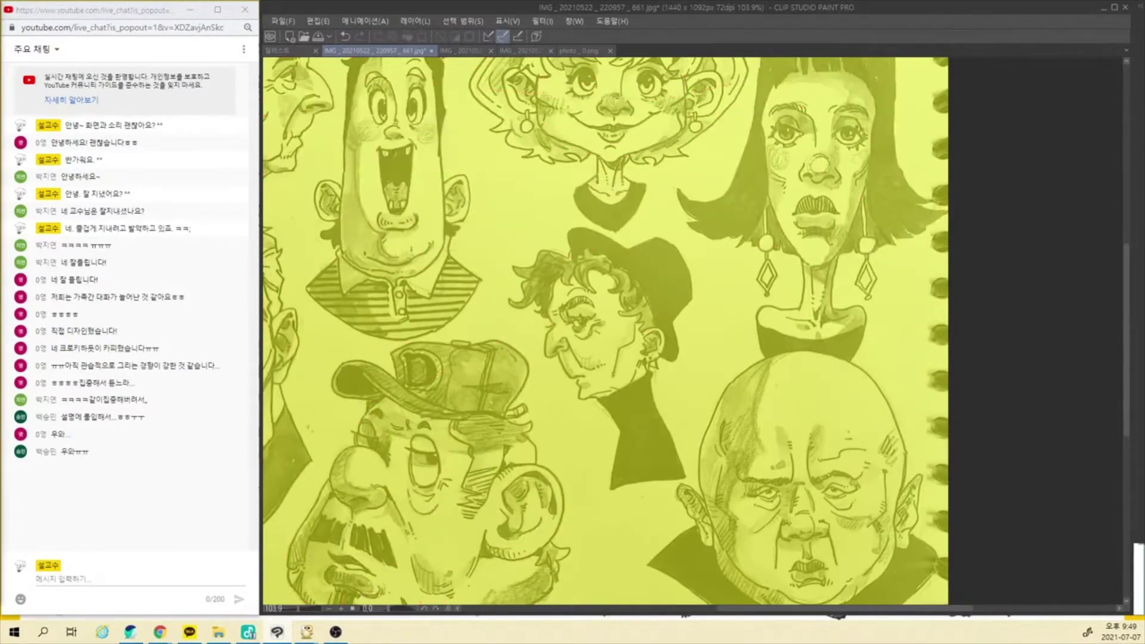
key(ctrl+z)
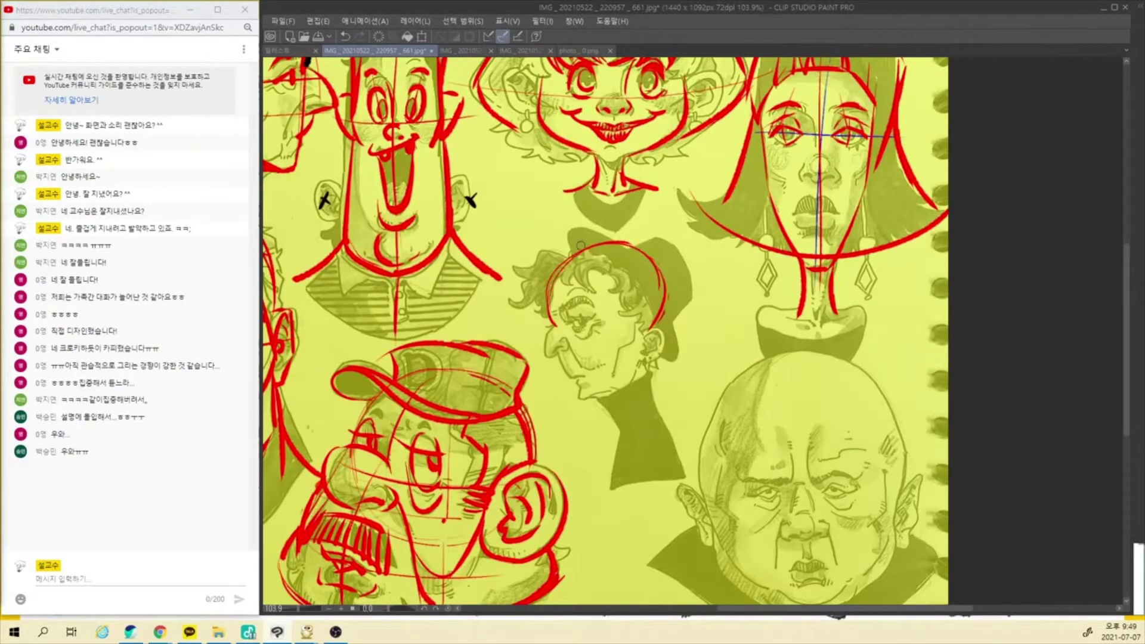
Thicken the hatted figure's cranium circle and add a slanted eye line with the eye on it.
mouse_move(553, 280)
mouse_down()
mouse_move(554, 324)
mouse_move(614, 243)
mouse_up()
mouse_move(564, 269)
mouse_down()
mouse_move(659, 250)
mouse_move(649, 261)
mouse_move(665, 296)
mouse_move(644, 331)
mouse_up()
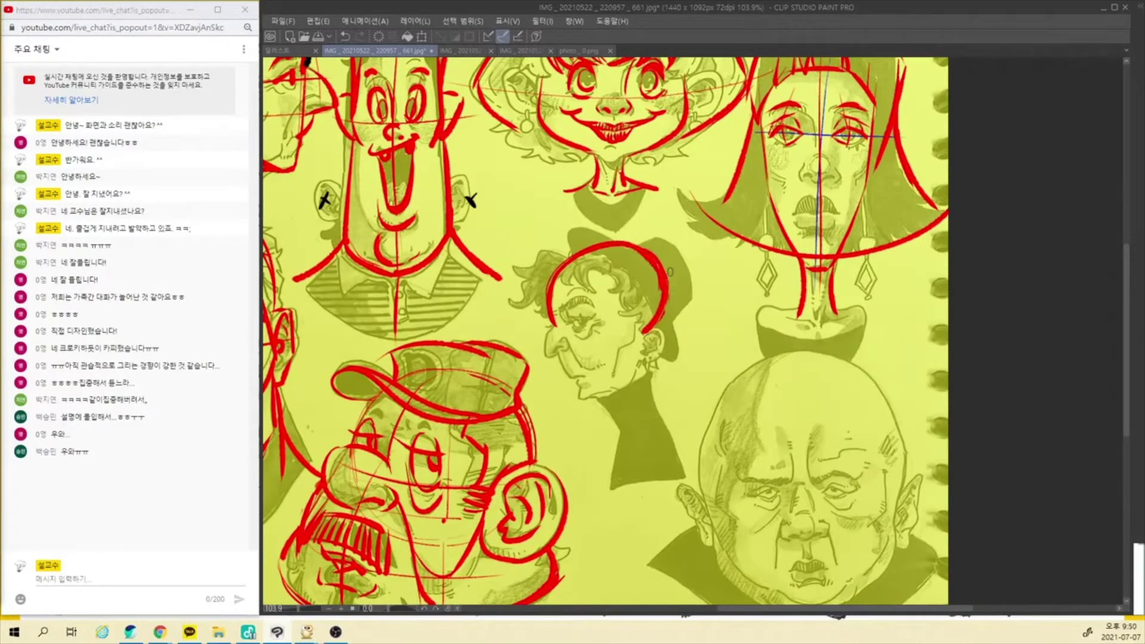
drag(525, 327, 646, 303)
drag(572, 327, 585, 319)
Draw the hatted figure's pointed nose and the angular chin and jaw up towards the ear.
drag(549, 358, 567, 350)
mouse_move(562, 360)
mouse_down()
mouse_move(581, 398)
mouse_move(590, 385)
mouse_move(577, 380)
mouse_move(579, 403)
mouse_move(631, 380)
mouse_up()
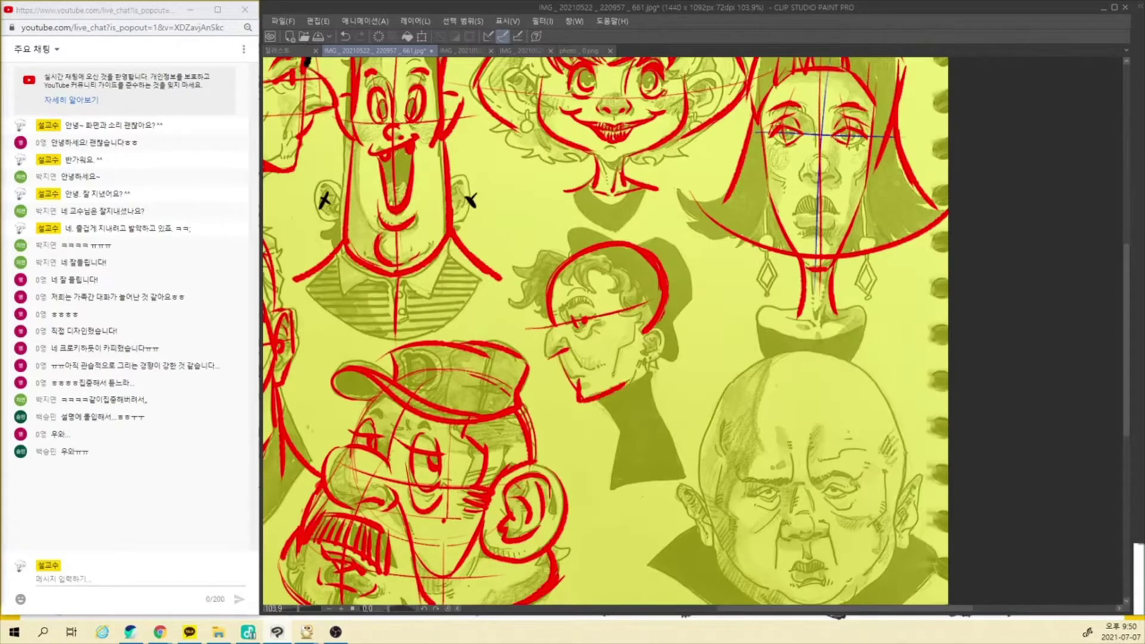
drag(646, 327, 623, 378)
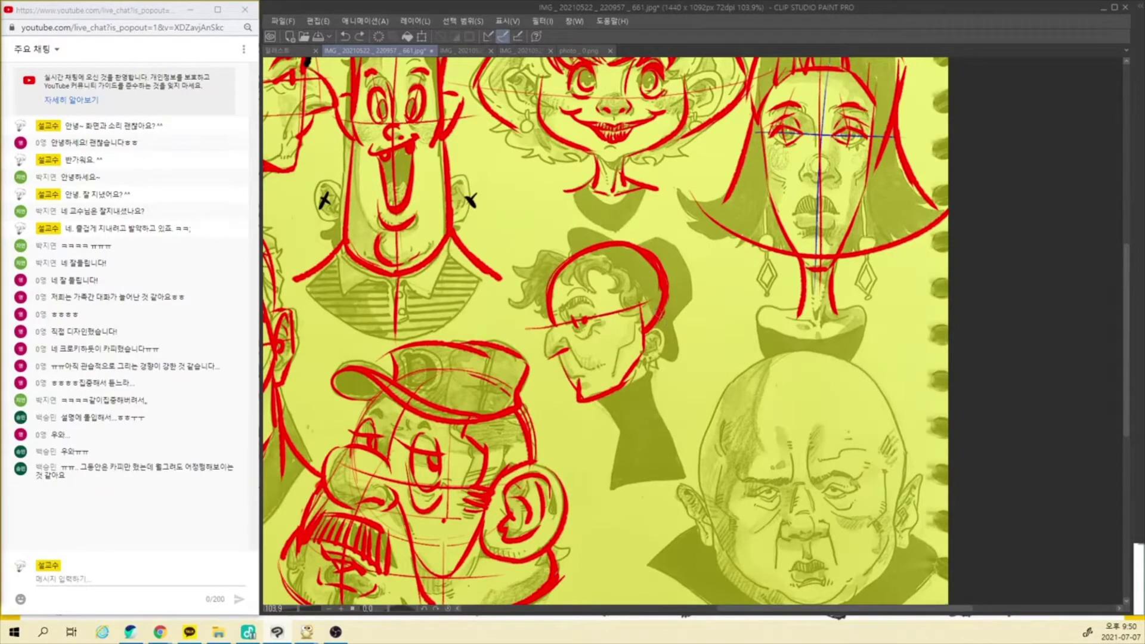
Sketch the hatted figure's ear at the end of the eye line, undoing the last stroke.
drag(647, 331, 659, 317)
mouse_move(655, 298)
mouse_down()
mouse_move(654, 340)
mouse_move(651, 316)
mouse_move(645, 333)
mouse_up()
key(ctrl+z)
Add the nose-to-mouth contour and the cheek line on the hatted figure's face, redrawing the cheek line once.
mouse_move(551, 331)
mouse_down()
mouse_move(546, 358)
mouse_move(589, 371)
mouse_up()
drag(621, 316, 608, 390)
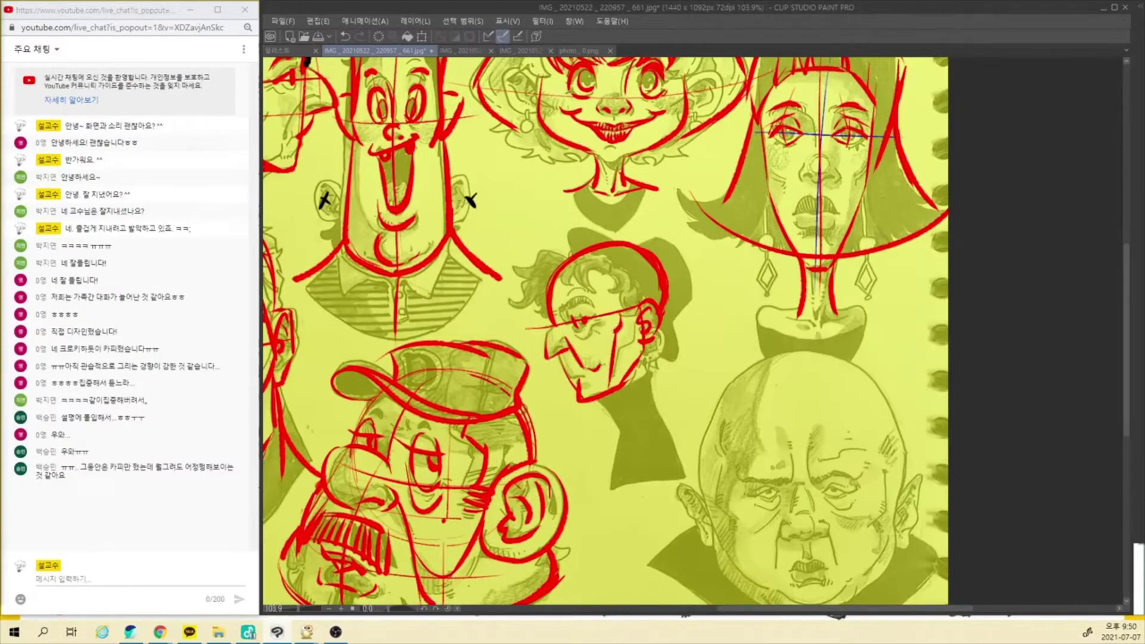
key(ctrl+z)
drag(621, 315, 603, 385)
Hide and show the red lines to check the hatted figure's construction against the original drawing.
key(ctrl+h)
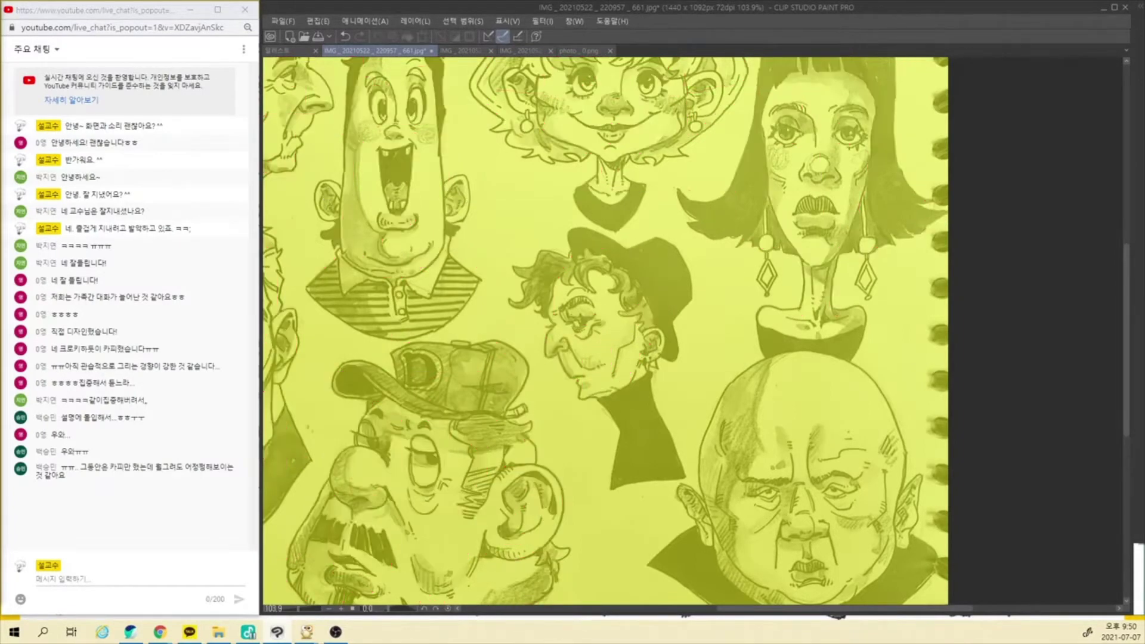
key(ctrl+h)
key(ctrl+h)
key(ctrl+h)
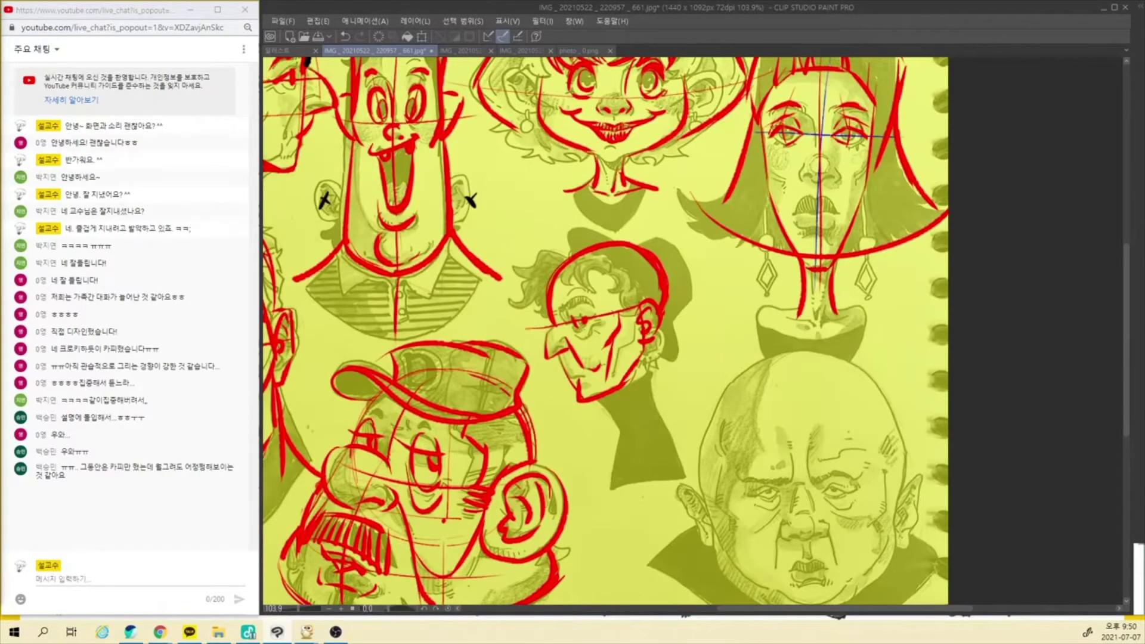
Rework the hatted figure's cheek line into a curve and outline the curly hair around the forehead and temple.
mouse_move(606, 347)
mouse_down()
mouse_move(621, 316)
mouse_move(625, 333)
mouse_move(600, 356)
mouse_up()
drag(626, 312, 606, 385)
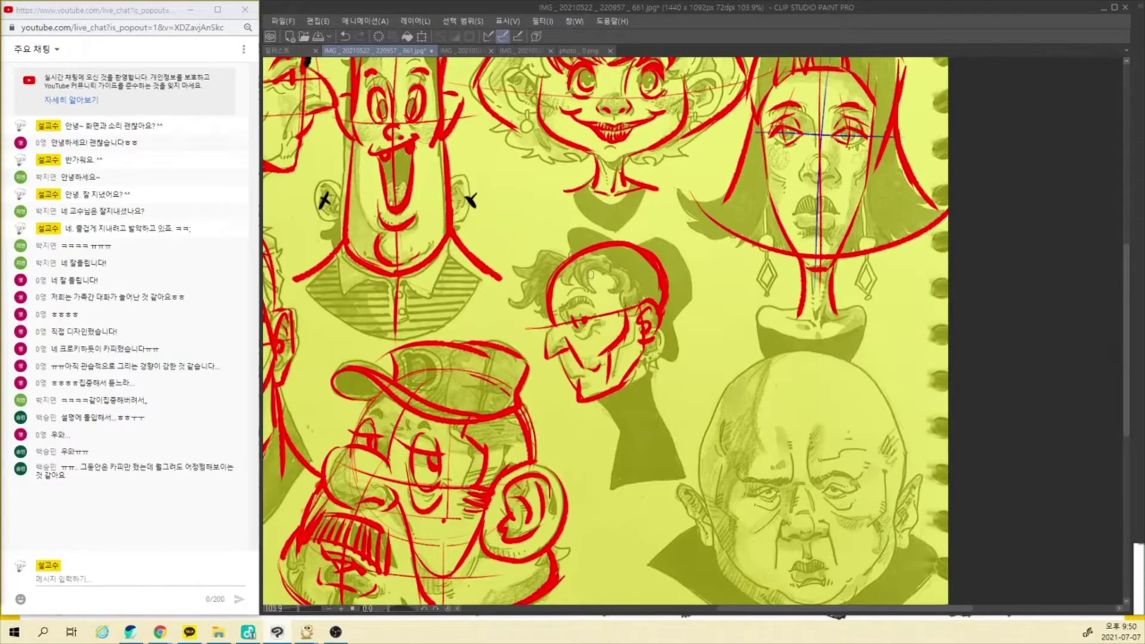
drag(571, 255, 549, 245)
mouse_move(514, 266)
mouse_down()
mouse_move(512, 310)
mouse_move(545, 313)
mouse_move(558, 274)
mouse_move(557, 296)
mouse_move(602, 292)
mouse_move(615, 266)
mouse_move(626, 319)
mouse_move(640, 291)
mouse_move(650, 300)
mouse_up()
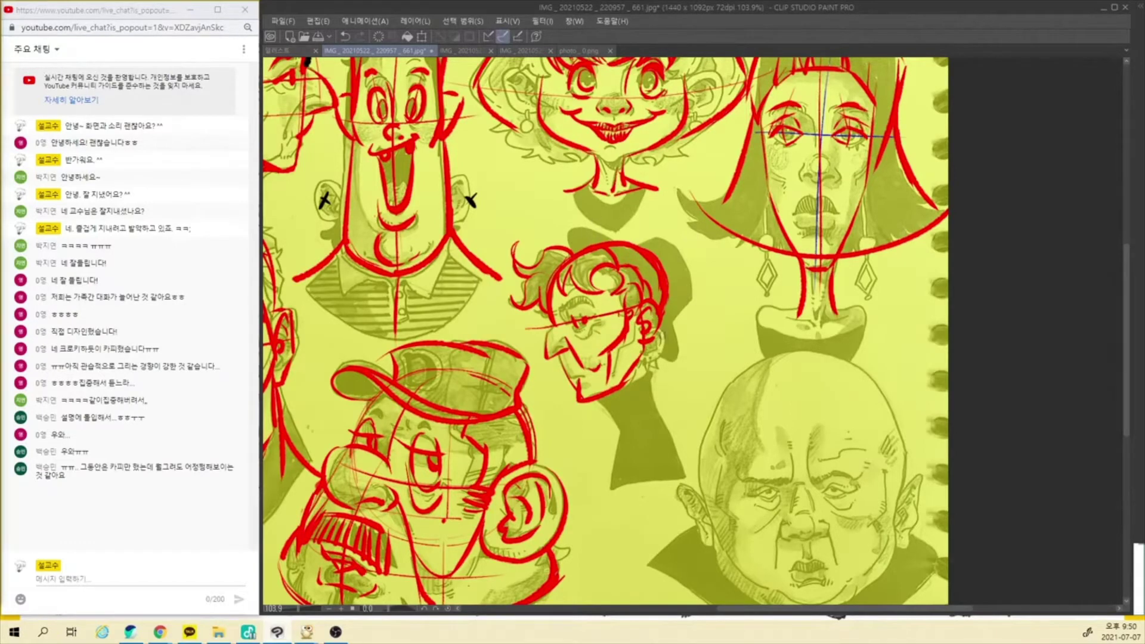
Draw the hatted figure's tilted hat brim, from the turned-up front edge down to its rounded end behind the ear.
mouse_move(575, 225)
mouse_down()
mouse_move(577, 246)
mouse_move(615, 235)
mouse_move(567, 237)
mouse_move(579, 249)
mouse_up()
mouse_move(569, 226)
mouse_down()
mouse_move(653, 271)
mouse_move(642, 269)
mouse_move(681, 350)
mouse_up()
drag(652, 288, 681, 349)
mouse_move(558, 220)
mouse_down()
mouse_move(564, 246)
mouse_move(557, 224)
mouse_move(614, 240)
mouse_move(679, 339)
mouse_move(691, 337)
mouse_move(650, 348)
mouse_up()
mouse_move(679, 325)
mouse_down()
mouse_move(689, 352)
mouse_move(680, 332)
mouse_move(651, 346)
mouse_move(689, 355)
mouse_up()
mouse_move(555, 254)
mouse_down()
mouse_move(561, 224)
mouse_move(590, 212)
mouse_move(649, 234)
mouse_move(688, 274)
mouse_up()
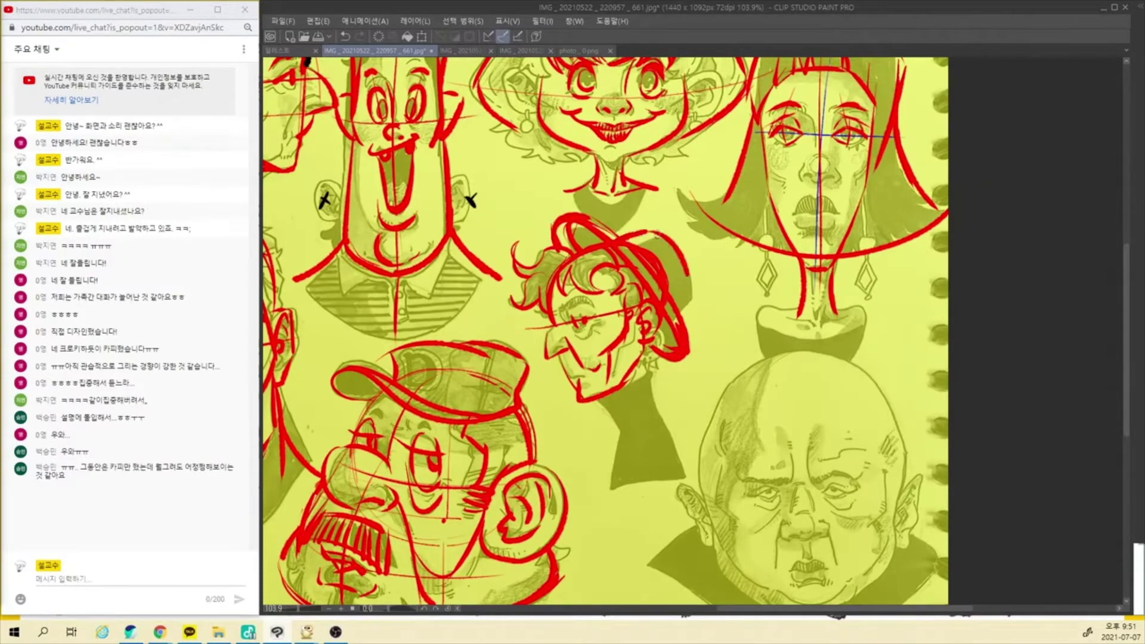
Outline the crown of the hatted figure's hat behind the brim and fill it with solid red.
mouse_move(654, 232)
mouse_down()
mouse_move(680, 300)
mouse_move(690, 283)
mouse_move(674, 256)
mouse_move(689, 292)
mouse_up()
drag(686, 271, 682, 290)
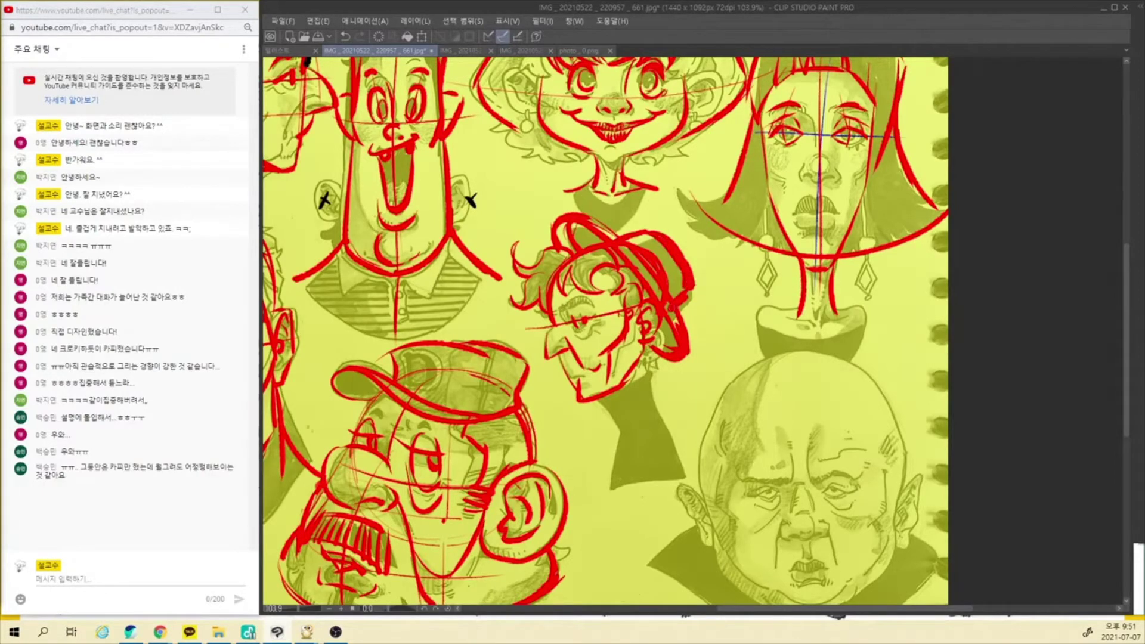
drag(647, 229, 681, 285)
mouse_move(659, 248)
mouse_down()
mouse_move(673, 297)
mouse_move(676, 277)
mouse_up()
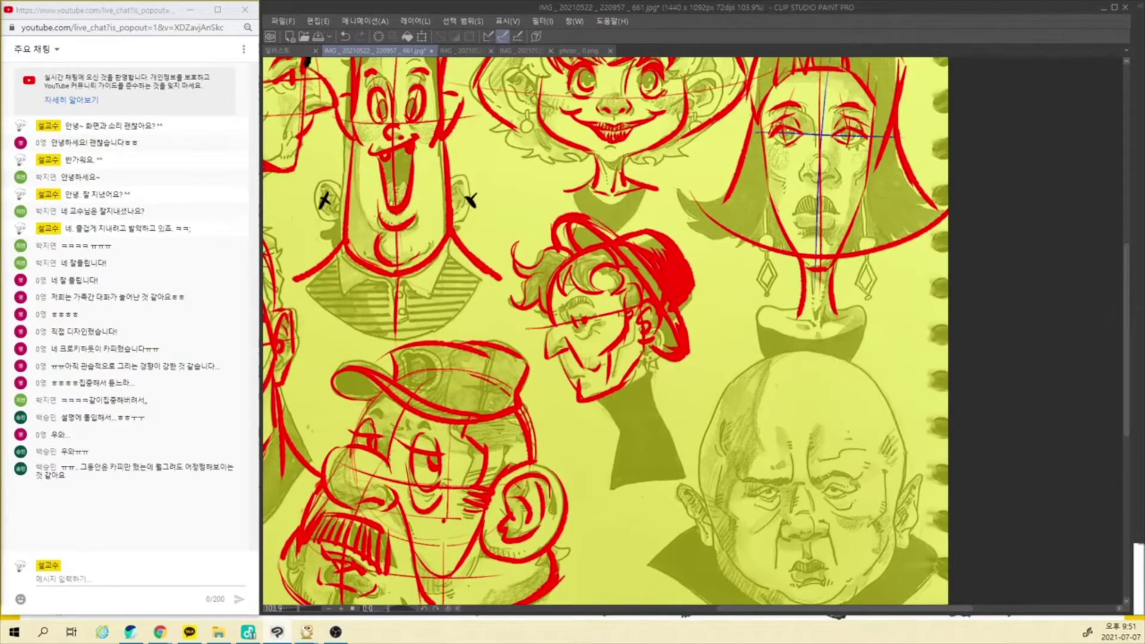
drag(648, 229, 684, 258)
Fill the front and rear ends of the hat brim with red and refine the edge where brim meets crown.
mouse_move(561, 246)
mouse_down()
mouse_move(566, 230)
mouse_move(592, 243)
mouse_up()
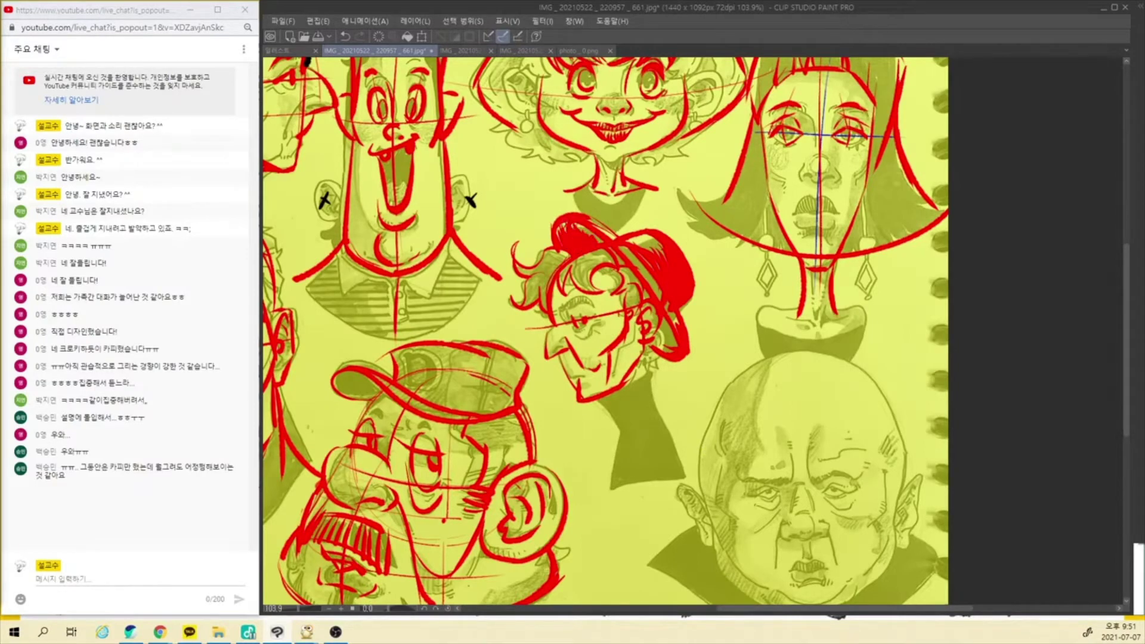
drag(652, 345, 671, 340)
mouse_move(578, 216)
mouse_down()
mouse_move(634, 264)
mouse_move(600, 229)
mouse_up()
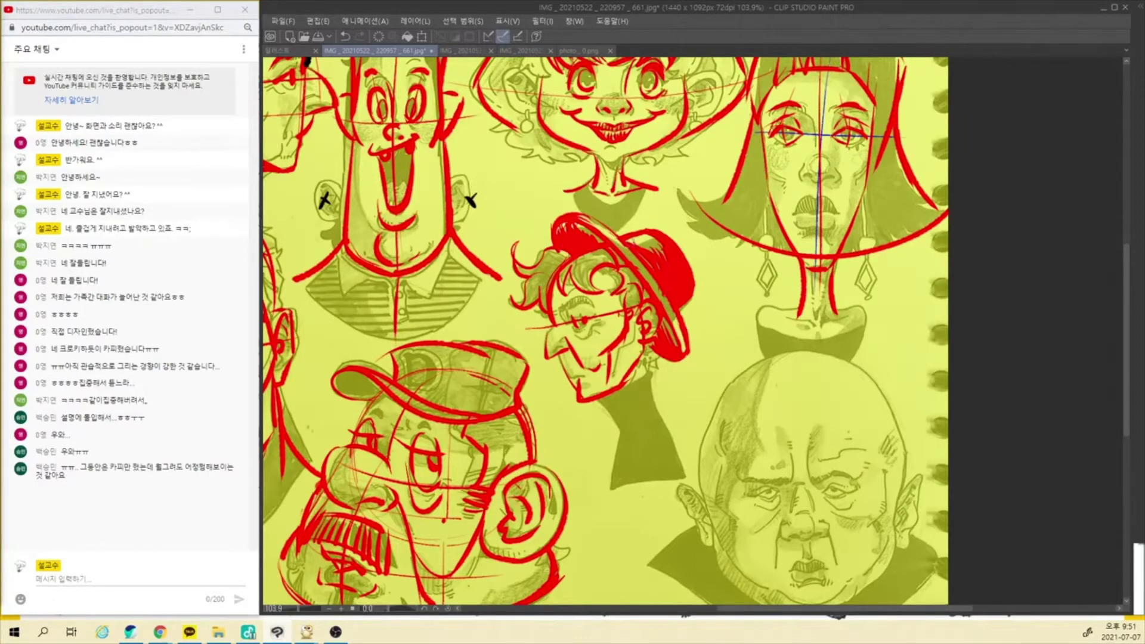
drag(632, 240, 655, 270)
mouse_move(635, 245)
mouse_down()
mouse_move(655, 265)
mouse_move(670, 251)
mouse_up()
Draw the hatted figure's neck, collar and sloping shoulder lines, undoing and redrawing strokes that miss the form.
mouse_move(648, 344)
mouse_down()
mouse_move(659, 411)
mouse_move(619, 420)
mouse_move(649, 372)
mouse_move(674, 412)
mouse_move(626, 435)
mouse_up()
key(ctrl+z)
key(ctrl+z)
drag(642, 389, 619, 449)
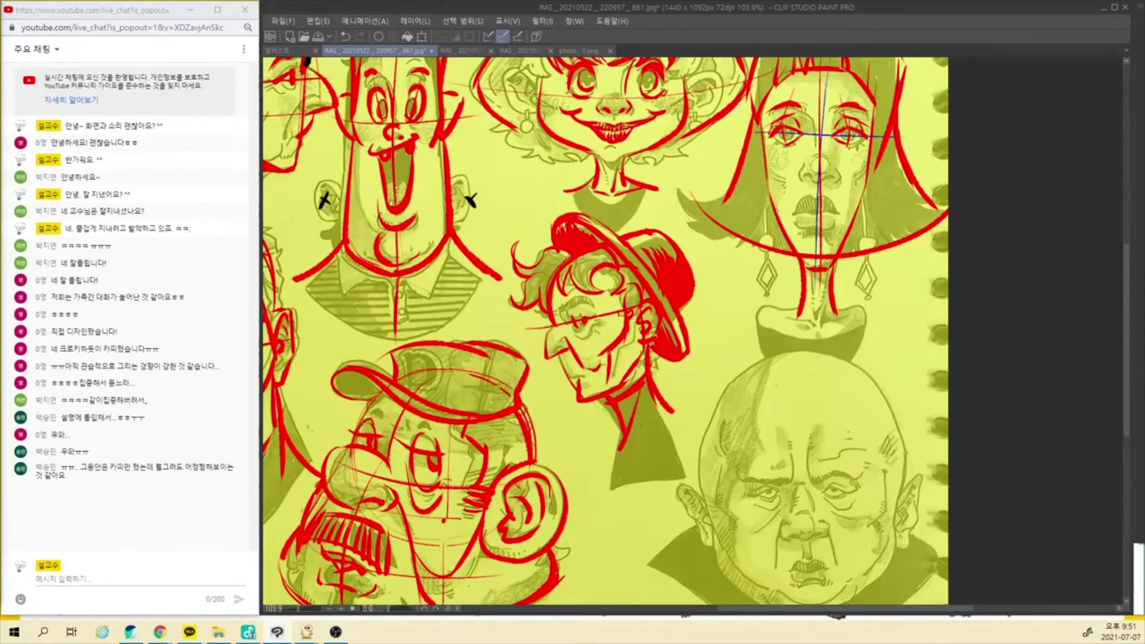
drag(644, 406, 593, 511)
key(ctrl+z)
drag(645, 408, 607, 475)
drag(674, 410, 690, 482)
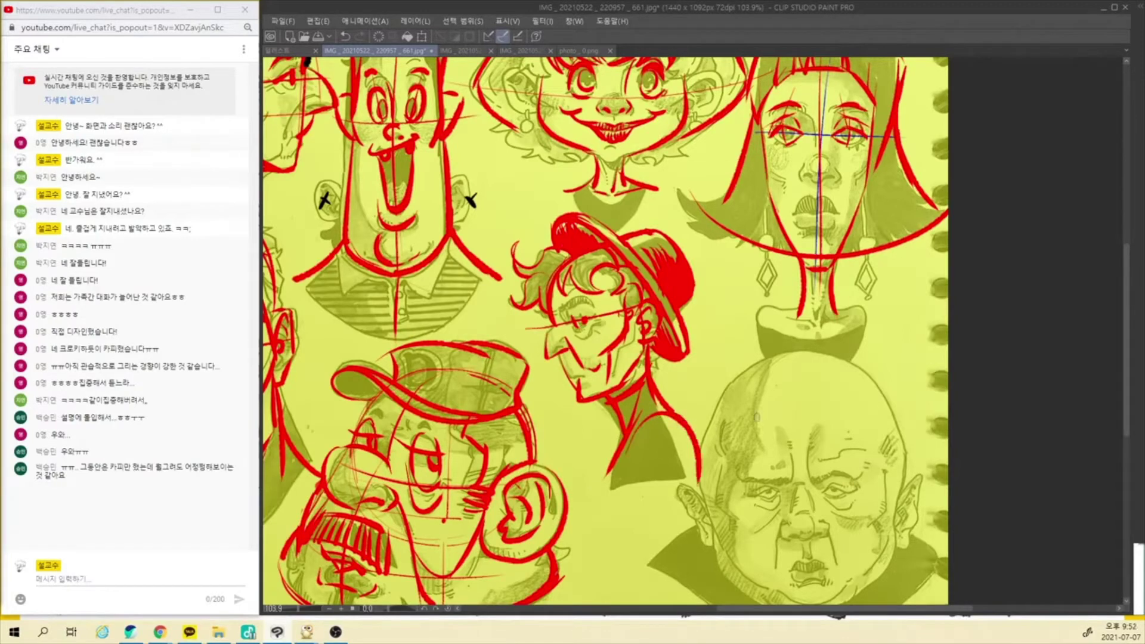
Draw the bald man's head outline, centre line, eye line, eyebrows, nose base and ears in red.
drag(714, 518, 655, 480)
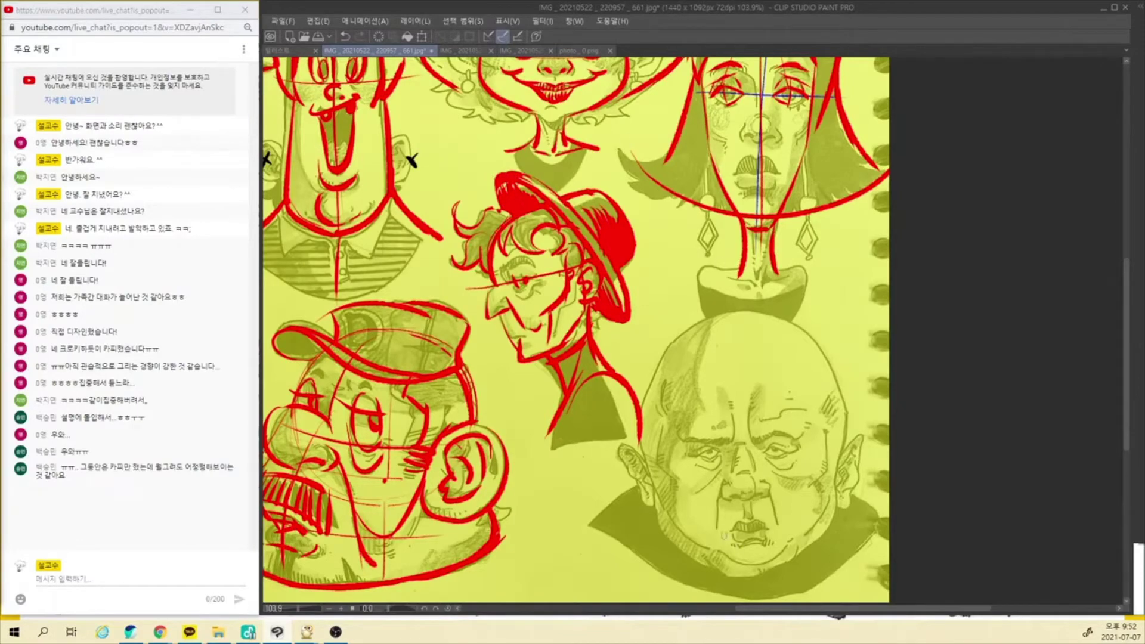
drag(710, 509, 676, 484)
scroll(675, 483, up, 5)
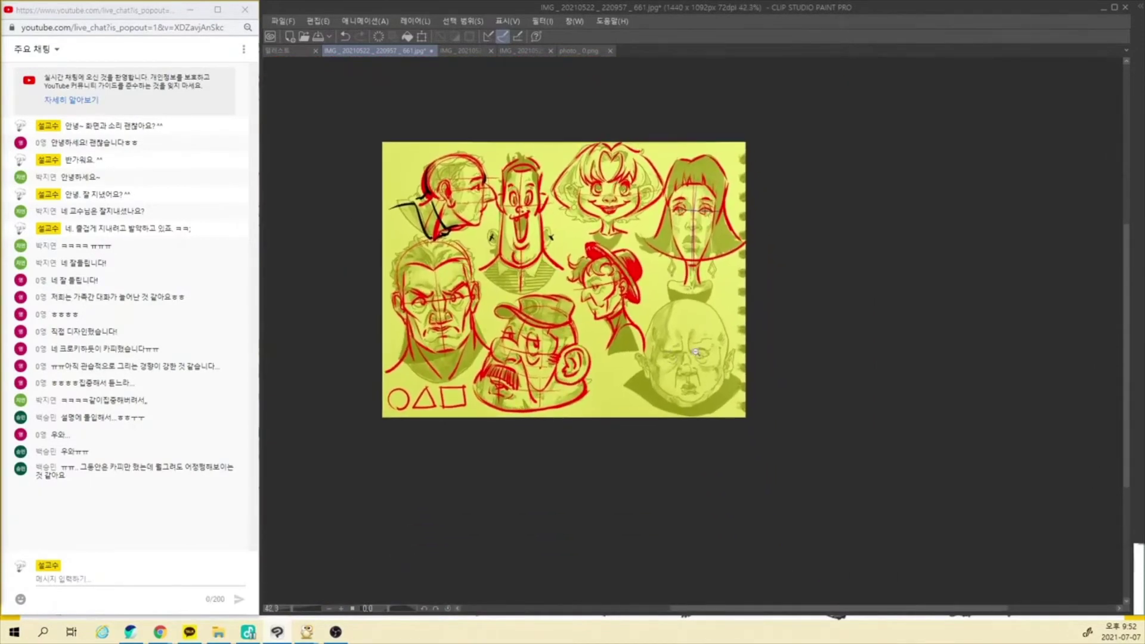
scroll(761, 423, up, 3)
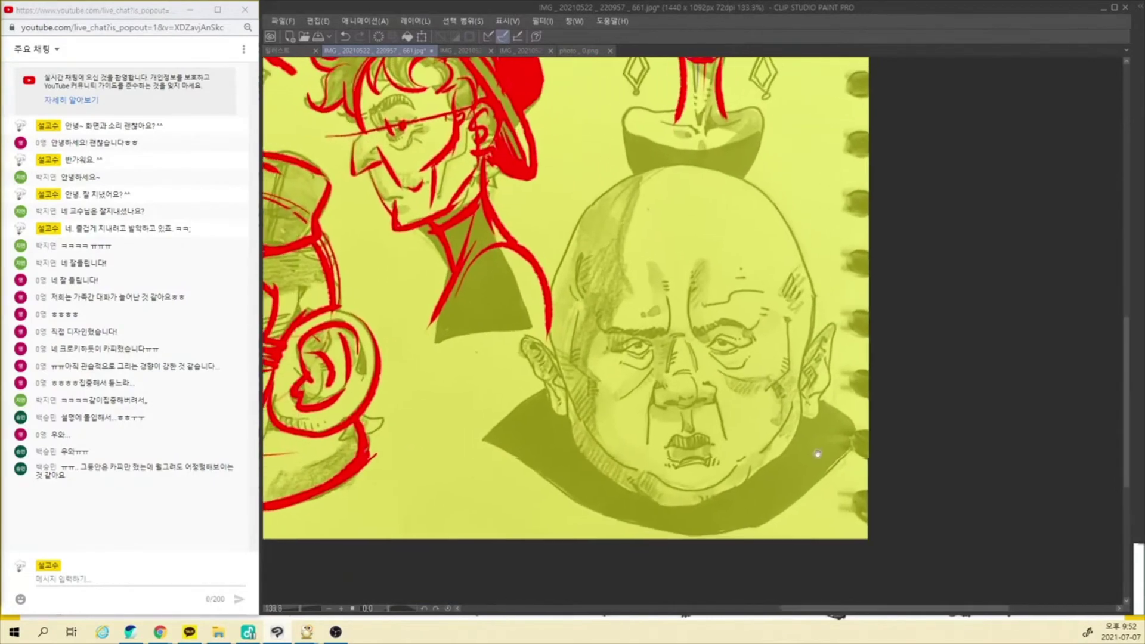
scroll(748, 438, down, 3)
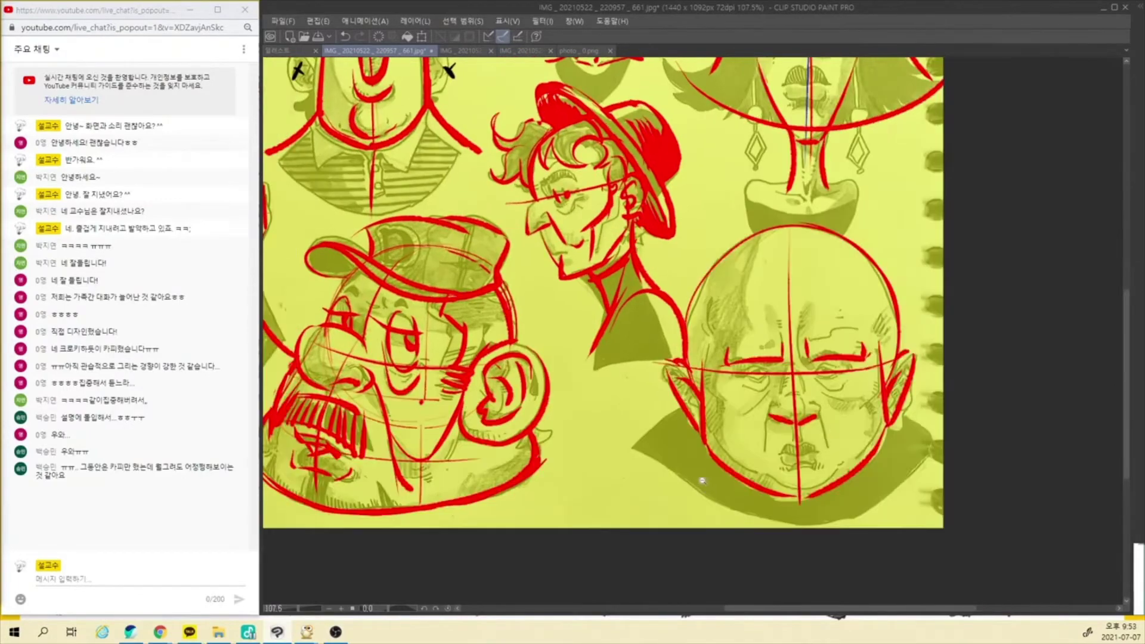
Hide and show the red lines to compare the construction of all the heads with the original drawings.
scroll(695, 477, down, 3)
scroll(698, 474, up, 2)
drag(694, 444, 776, 462)
scroll(776, 462, up, 2)
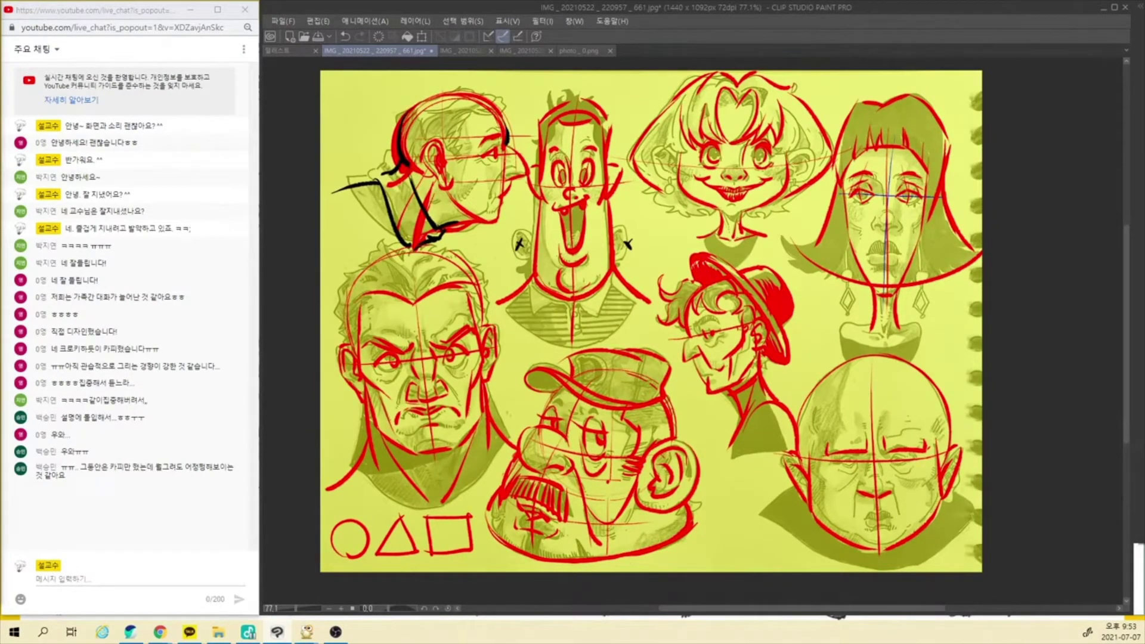
key(ctrl+comma)
key(ctrl+comma)
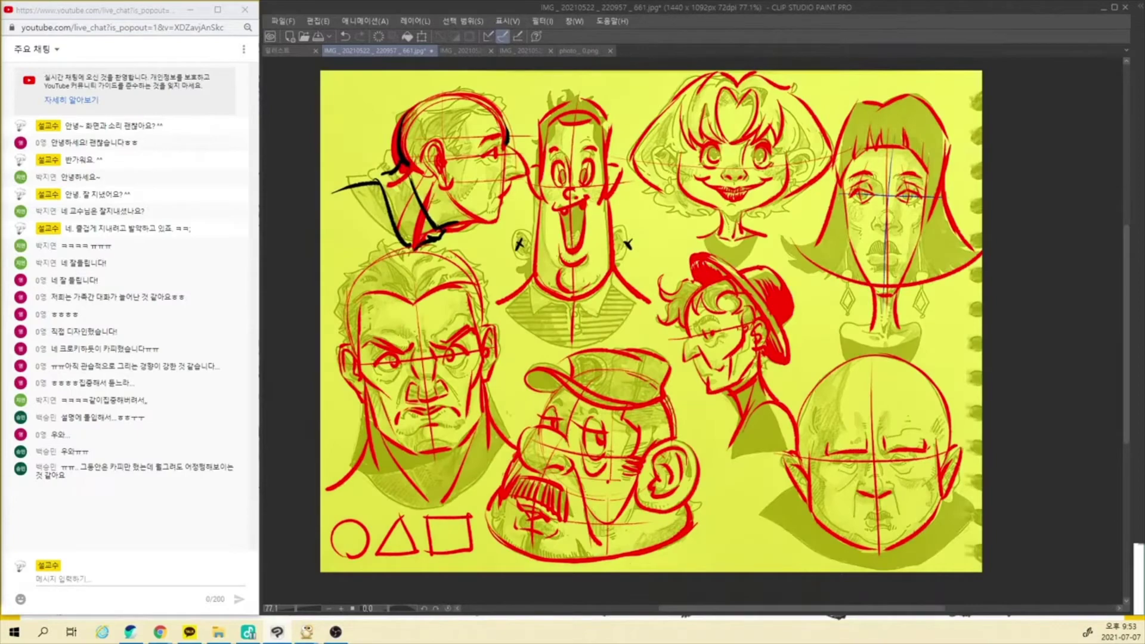
key(ctrl+comma)
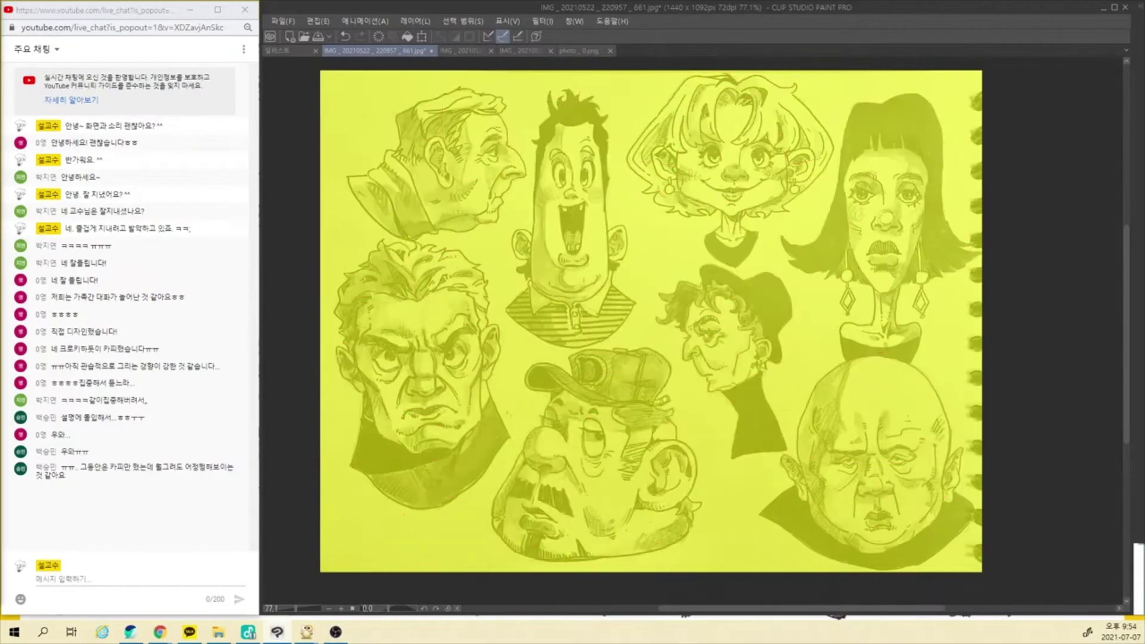
key(ctrl+comma)
key(ctrl+y)
key(ctrl+z)
key(ctrl+y)
key(ctrl+z)
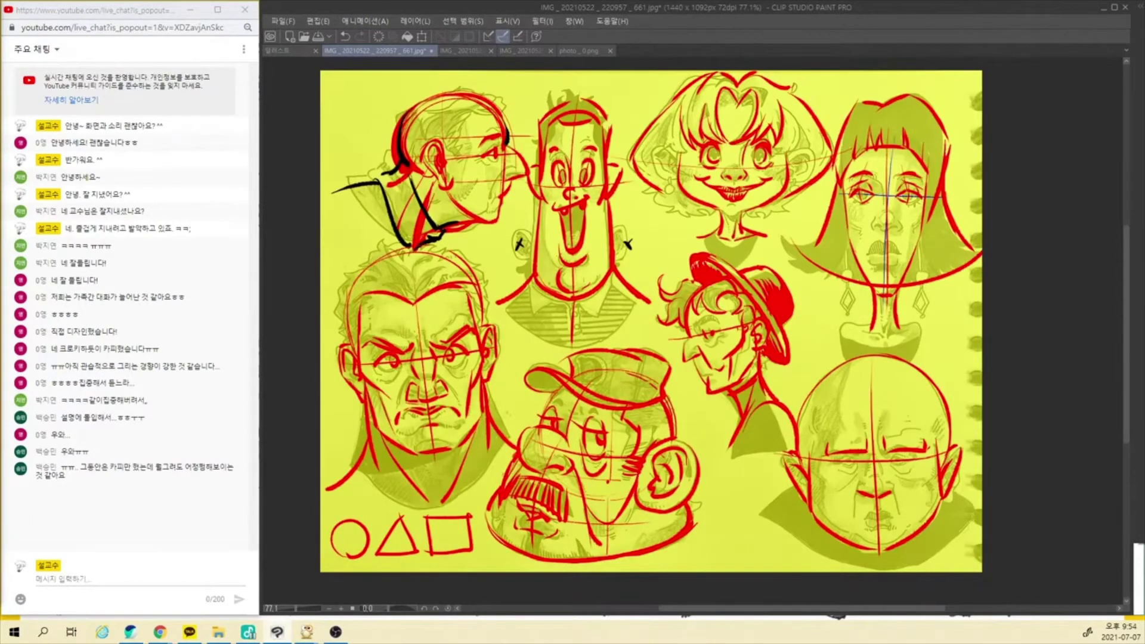
key(ctrl+y)
key(ctrl+z)
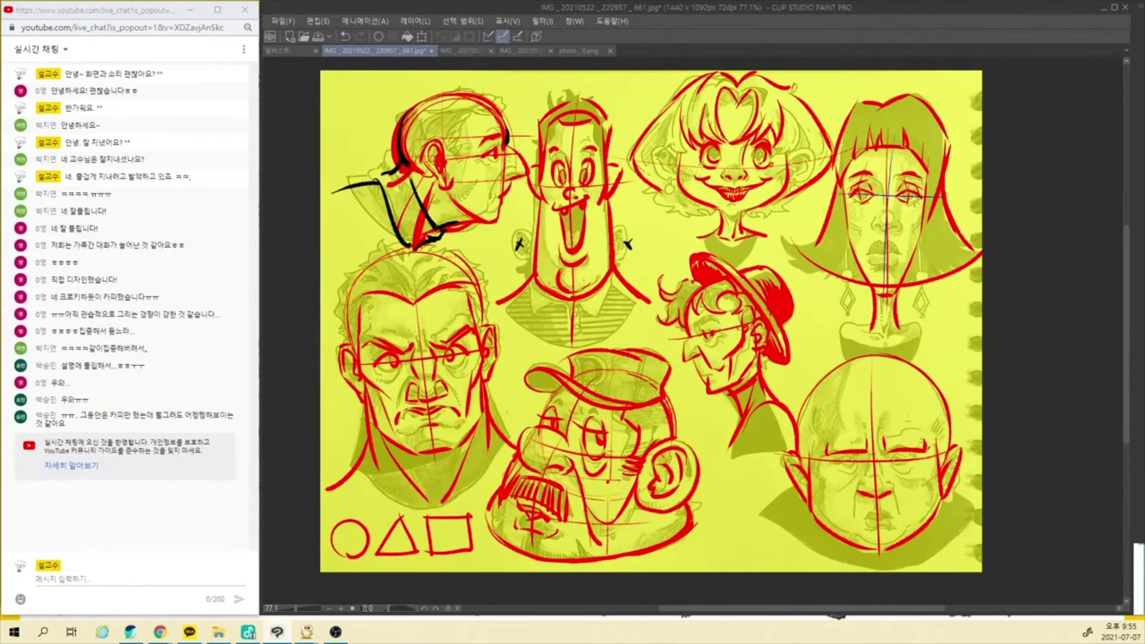
key(ctrl+y)
key(ctrl+z)
mouse_move(737, 98)
mouse_down()
mouse_move(729, 237)
mouse_move(738, 102)
mouse_move(734, 230)
mouse_up()
key(ctrl+z)
Switch to the cabin painting IMG _ 20210525 _ 210042 _ 980.jpg and cover it with a translucent yellow overlay.
click(454, 53)
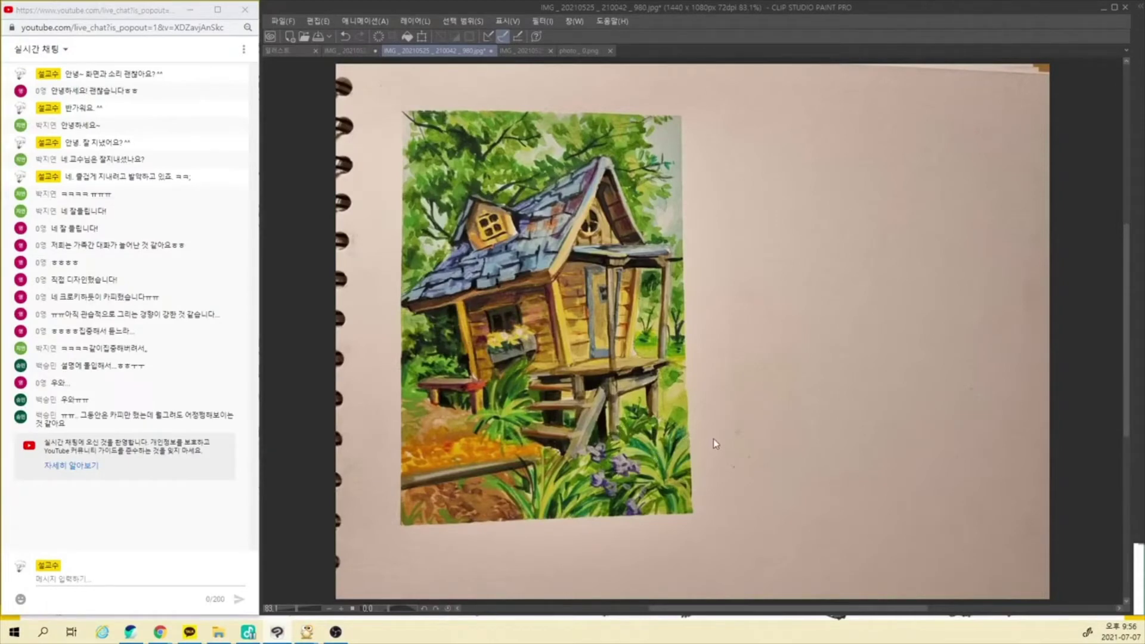
click(773, 429)
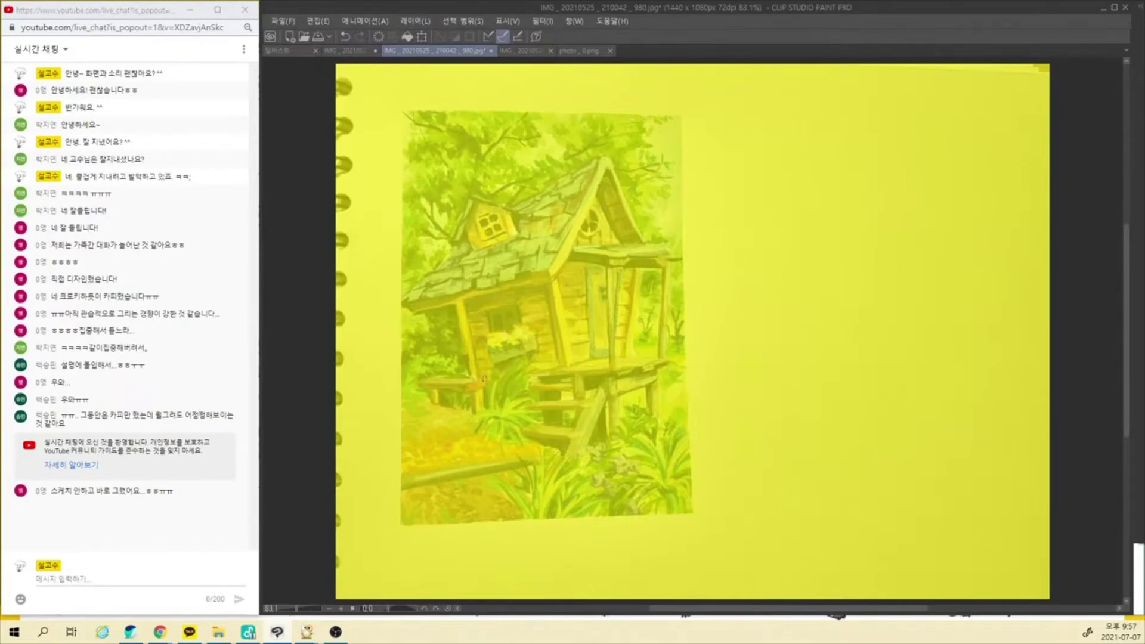
Trace the direction of the cabin's floor edge, window box, window top, front eave and dormer base in red.
drag(450, 377, 596, 375)
drag(480, 366, 553, 346)
drag(477, 311, 528, 304)
drag(399, 303, 578, 263)
drag(476, 251, 533, 229)
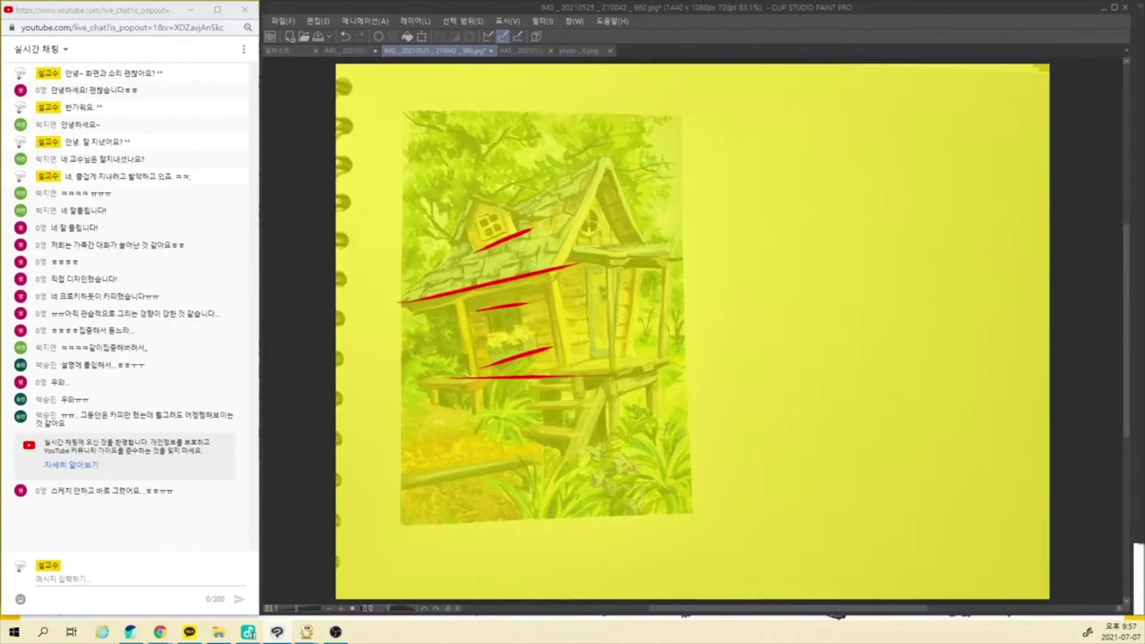
Trace the cabin's dormer roof, ridge, gable slopes and porch eave, redrawing the far gable slope as a straighter line.
mouse_move(475, 196)
mouse_down()
mouse_move(459, 241)
mouse_move(597, 161)
mouse_up()
drag(611, 156, 551, 279)
drag(610, 158, 641, 214)
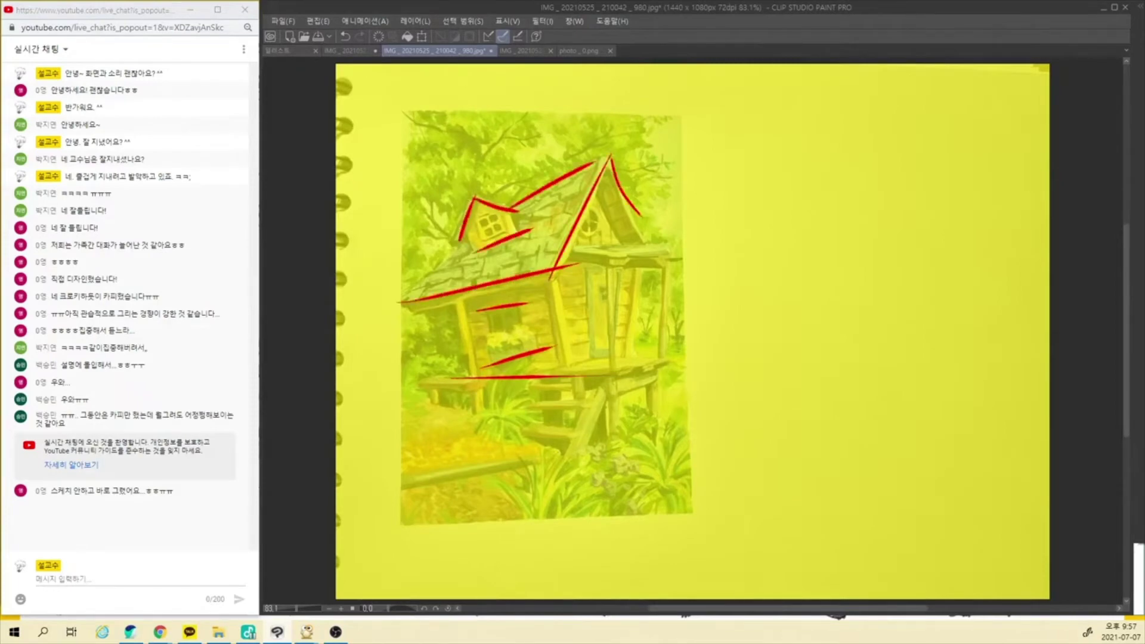
drag(612, 260, 689, 257)
key(ctrl+z)
key(ctrl+z)
drag(609, 156, 644, 241)
drag(601, 258, 676, 256)
key(ctrl+z)
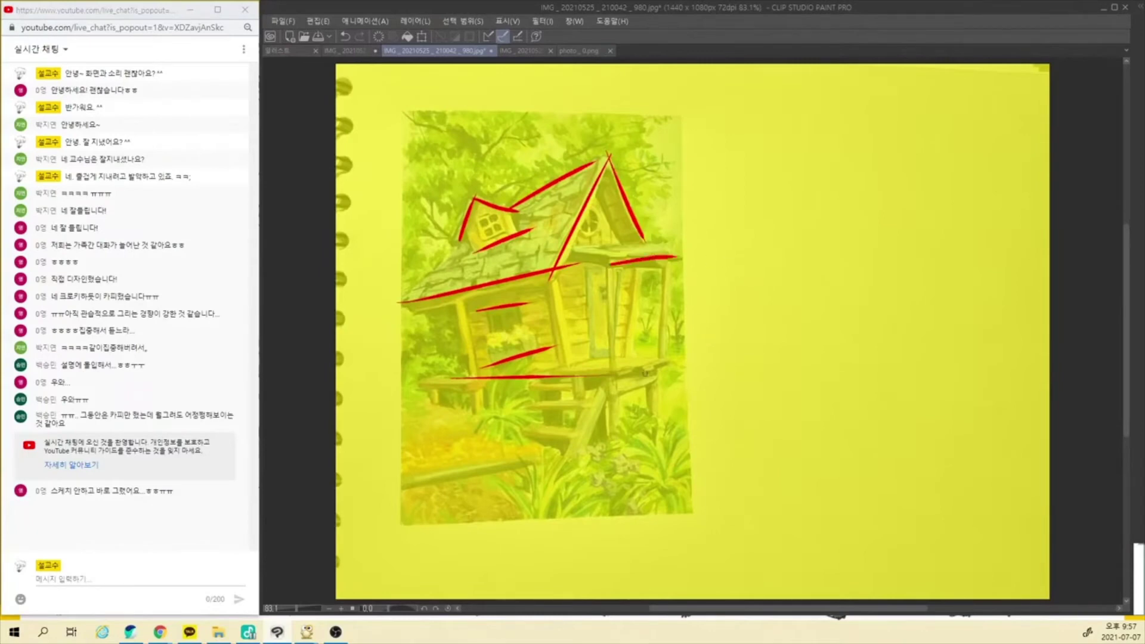
Trace the directions of the porch deck edges, the bench, the stair rail and the log in the foreground.
drag(610, 377, 687, 355)
drag(615, 398, 672, 377)
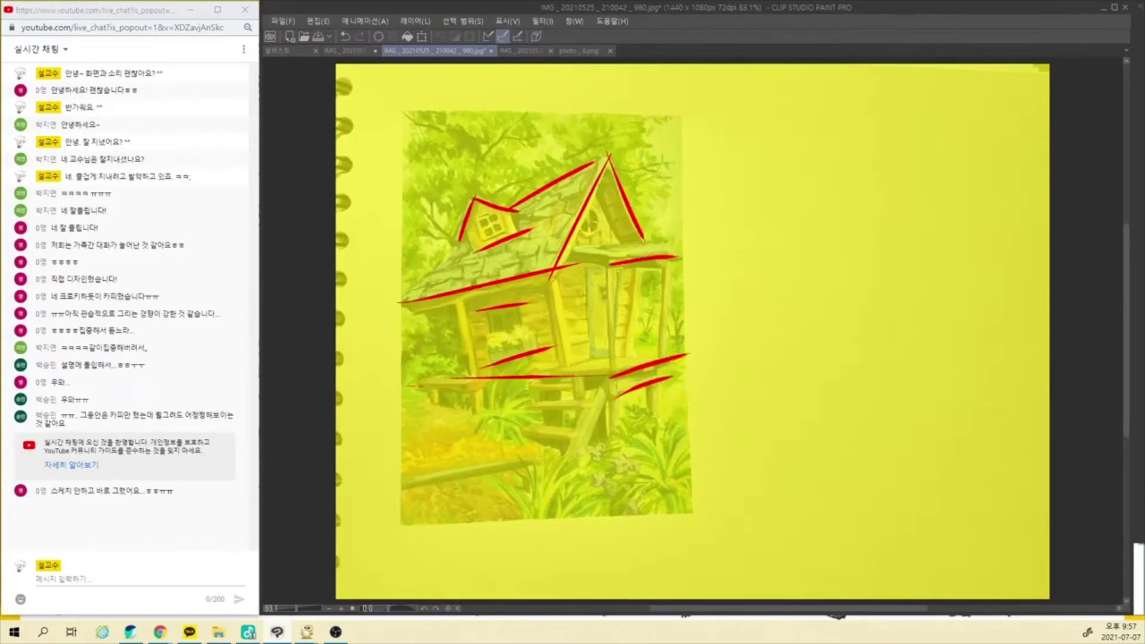
drag(409, 385, 495, 394)
drag(610, 387, 576, 471)
drag(403, 490, 539, 459)
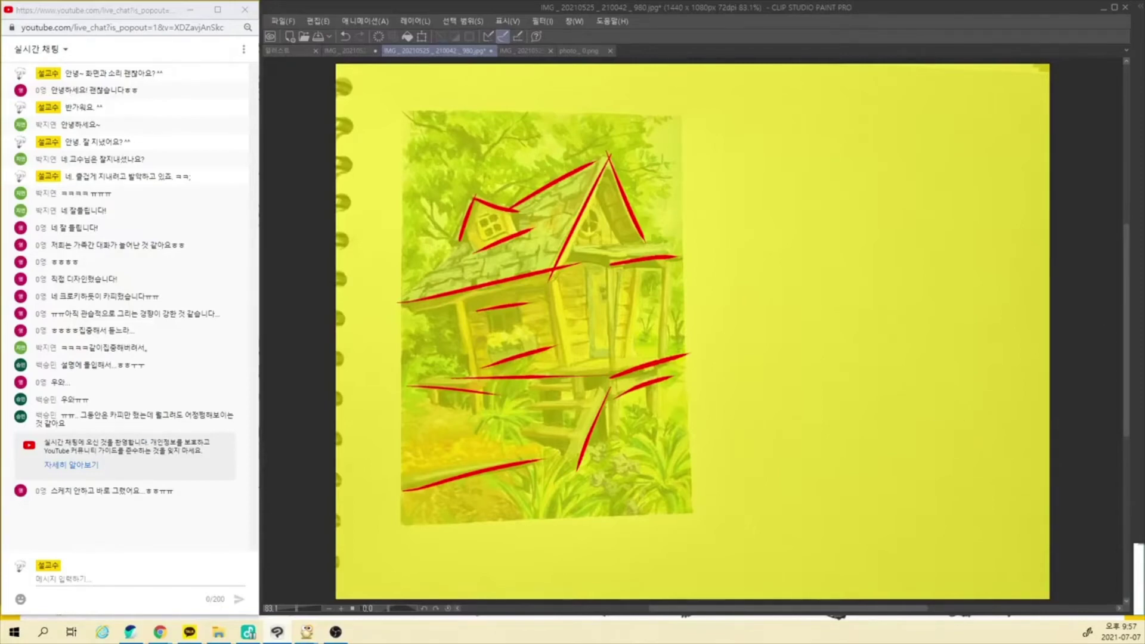
Undo all the red lines traced over the cabin painting.
key(ctrl+z)
key(ctrl+z)
key(ctrl+z)
key(ctrl+z)
key(ctrl+z)
key(ctrl+z)
key(ctrl+z)
key(ctrl+z)
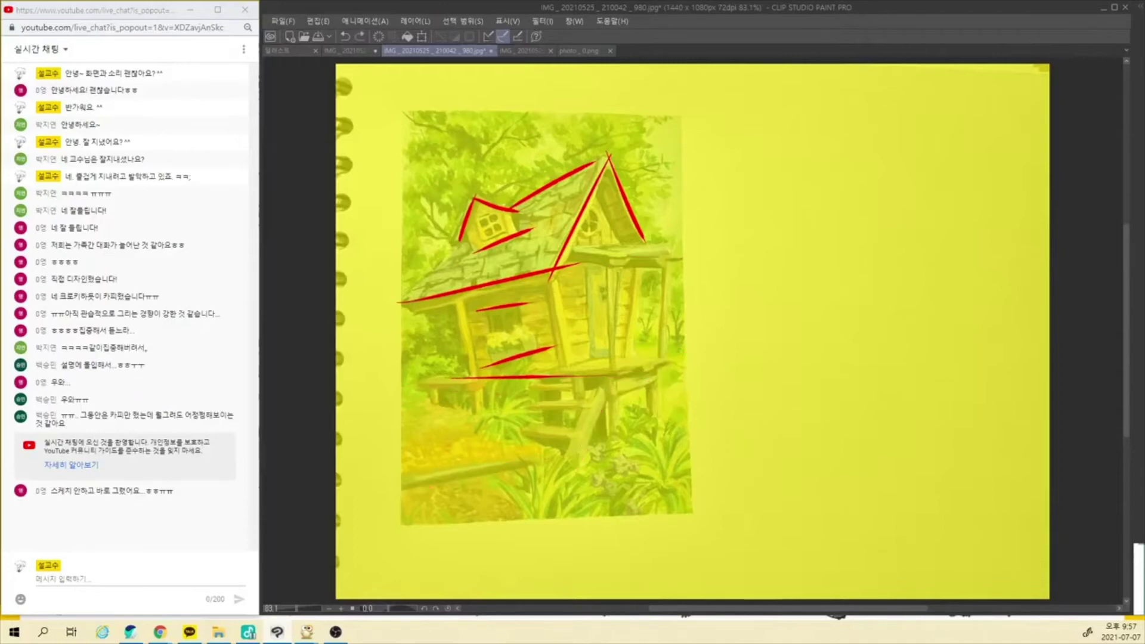
key(ctrl+z)
key(ctrl+z)
key(ctrl+z)
key(ctrl+z)
key(ctrl+z)
key(ctrl+z)
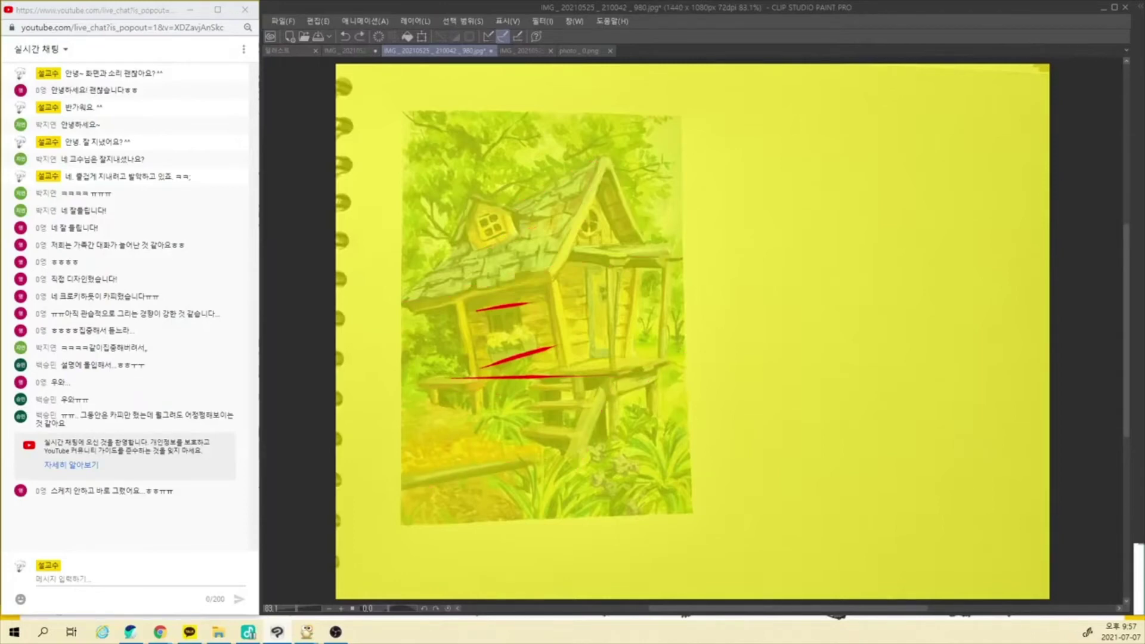
key(ctrl+z)
key(ctrl+z)
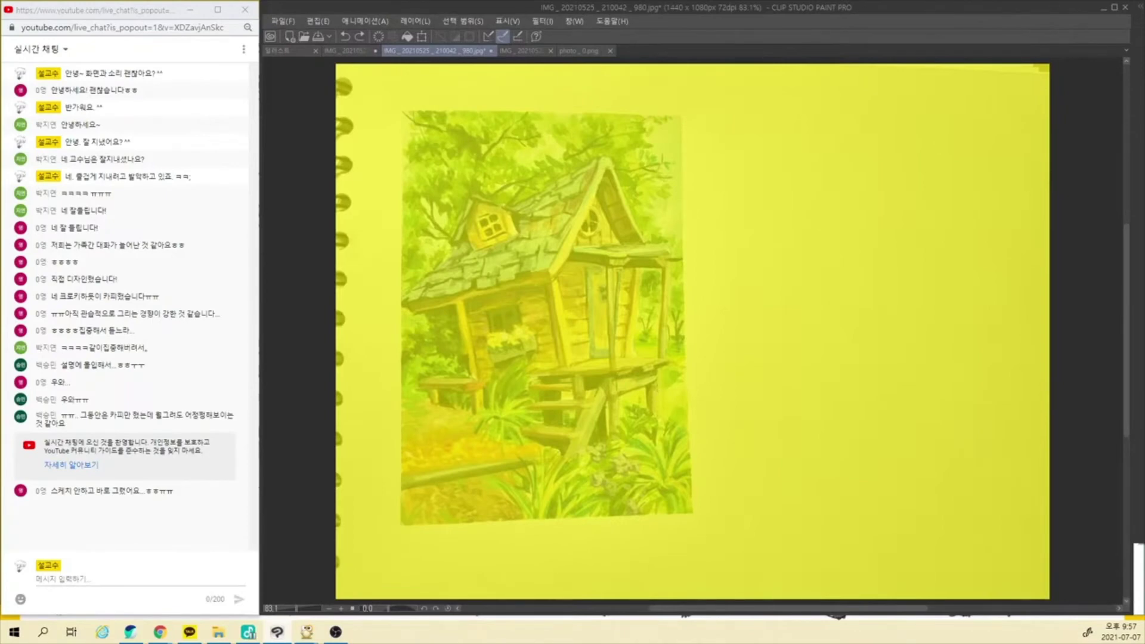
Draw long perspective lines across the cabin at the foot of the stairs and floor level, redrawing the floor line.
drag(410, 425, 587, 442)
drag(397, 368, 650, 382)
key(ctrl+z)
drag(404, 363, 622, 375)
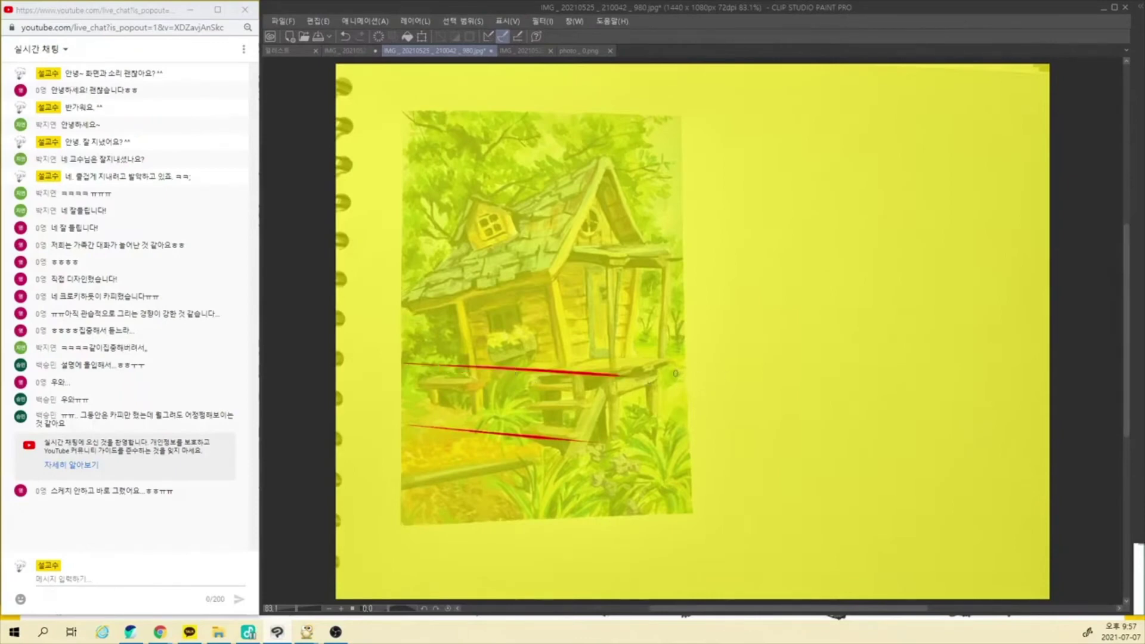
key(ctrl+z)
drag(401, 367, 659, 378)
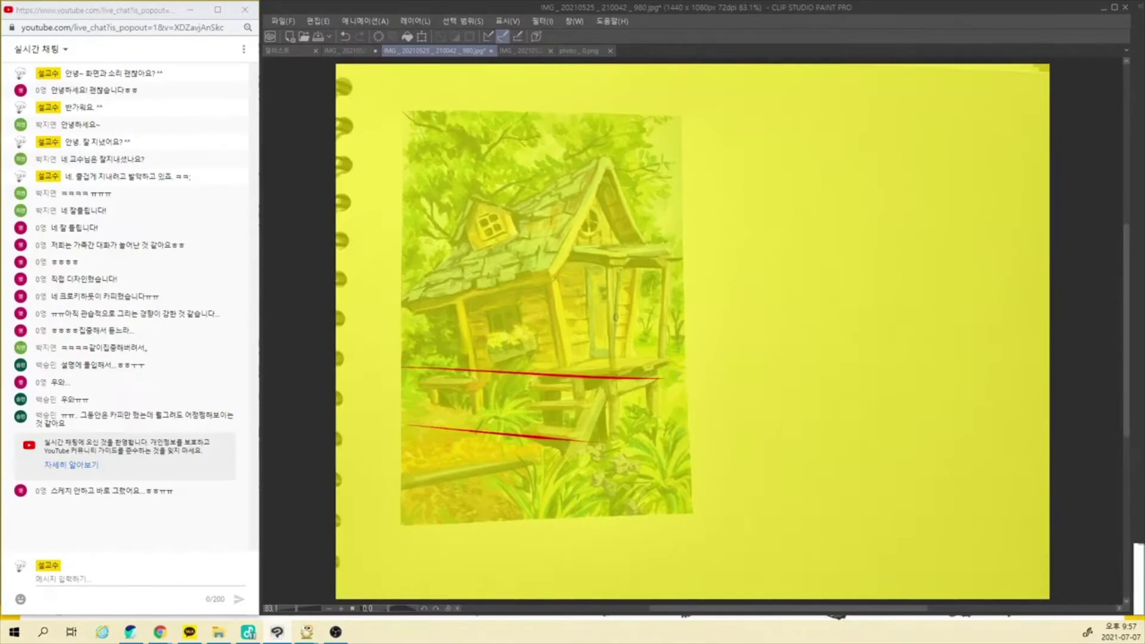
Try several perspective lines across the cabin wall, keeping one that crosses at window height.
drag(420, 307, 660, 294)
key(ctrl+z)
drag(411, 297, 663, 282)
key(ctrl+z)
drag(442, 297, 680, 285)
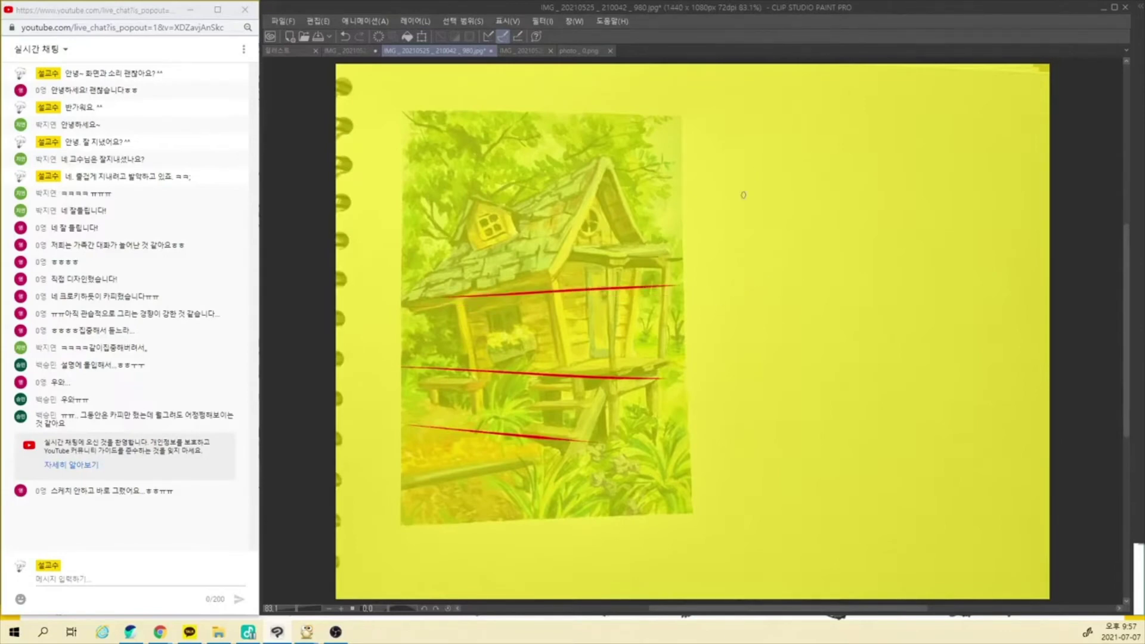
key(ctrl+z)
drag(412, 325, 638, 315)
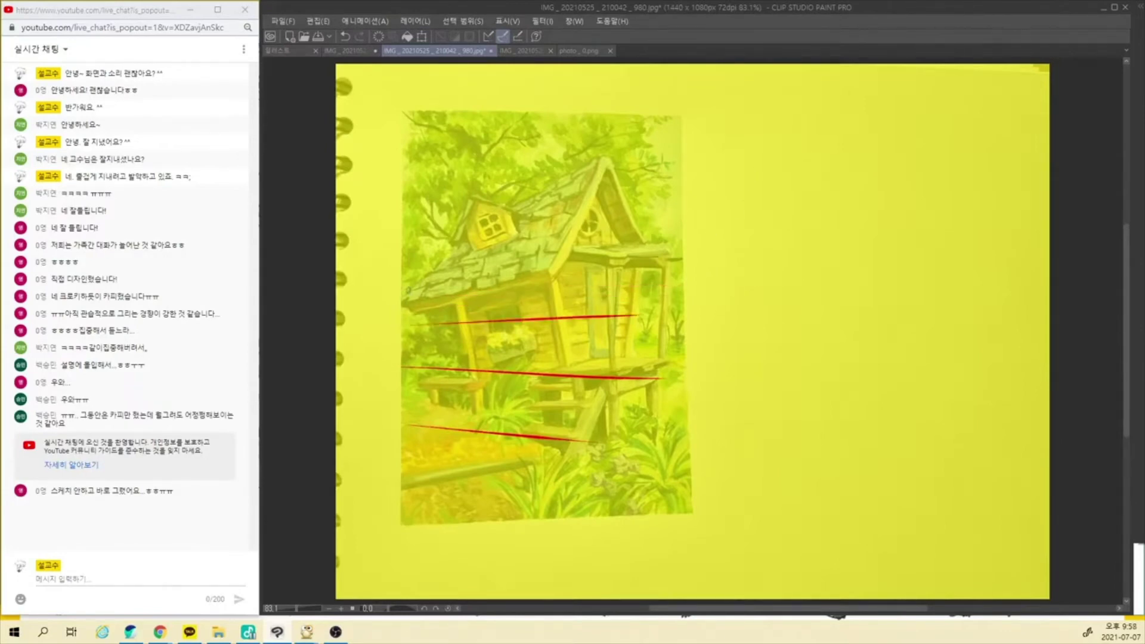
Add rising perspective lines along the cabin's front eave and roof ridge.
drag(408, 291, 599, 255)
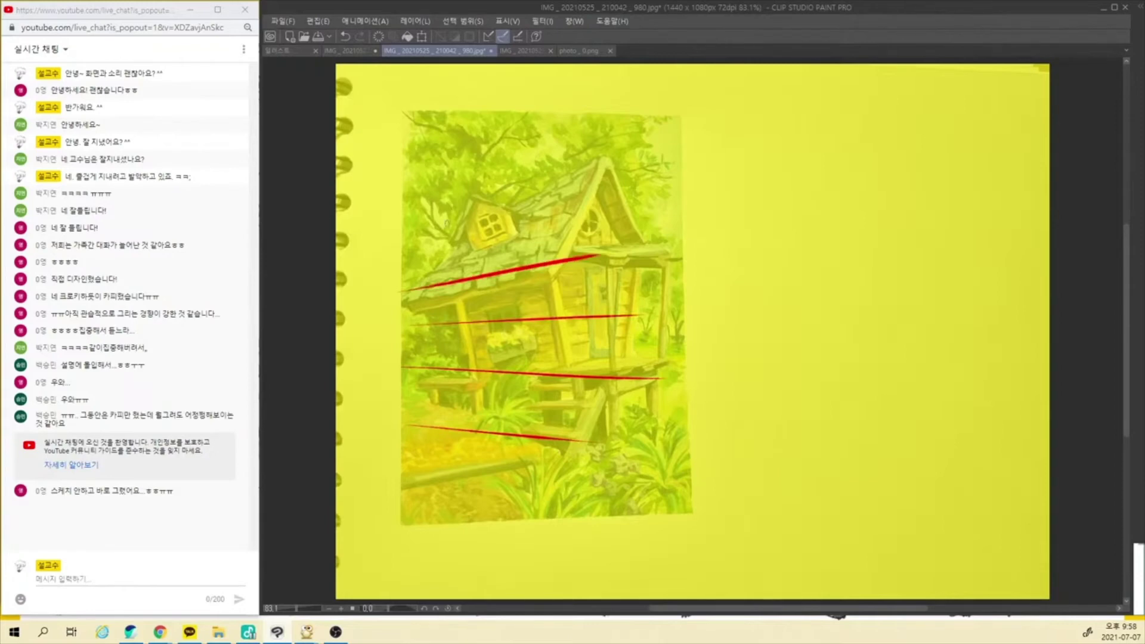
drag(450, 223, 649, 150)
key(ctrl+z)
drag(431, 224, 638, 154)
key(ctrl+z)
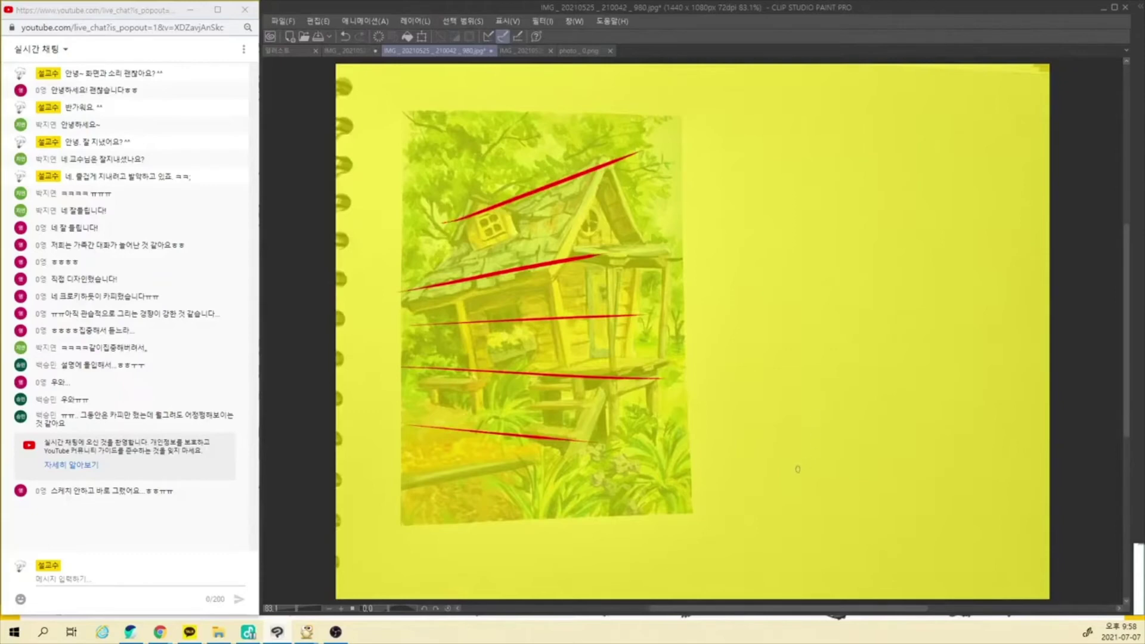
Undo the whole set of perspective lines across the cabin.
key(ctrl+z)
key(ctrl+z)
key(ctrl+z)
key(ctrl+z)
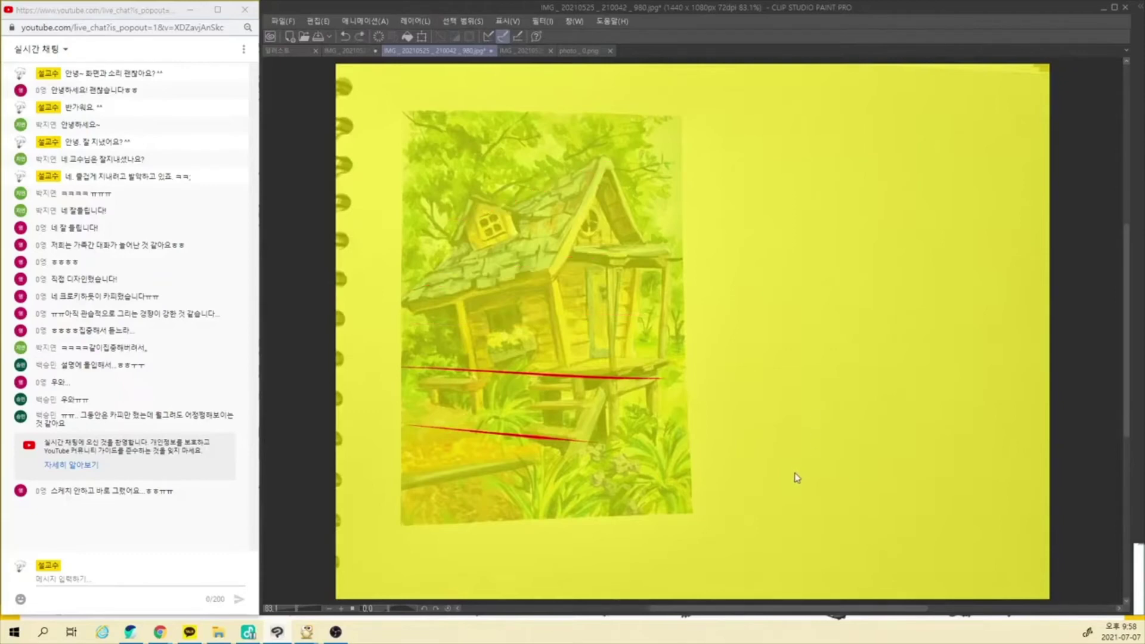
key(ctrl+z)
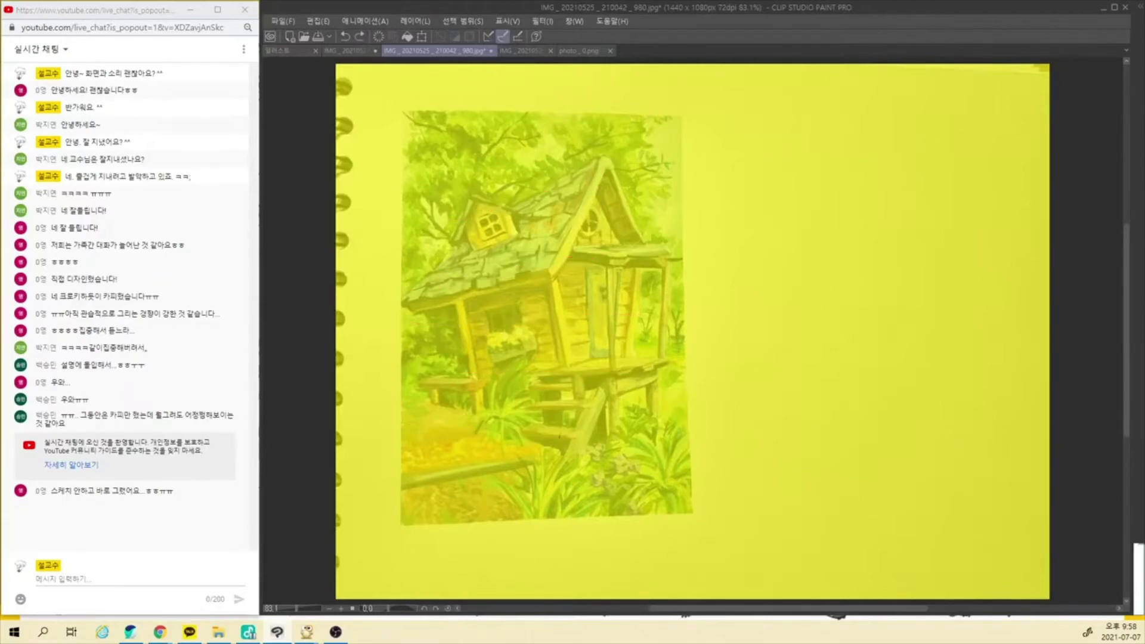
Draw five red perspective lines fanning across the cabin, from the foot of the stairs up to the roof ridge, redoing the lowest one.
drag(422, 415, 565, 443)
key(ctrl+z)
drag(406, 416, 599, 449)
drag(416, 380, 621, 387)
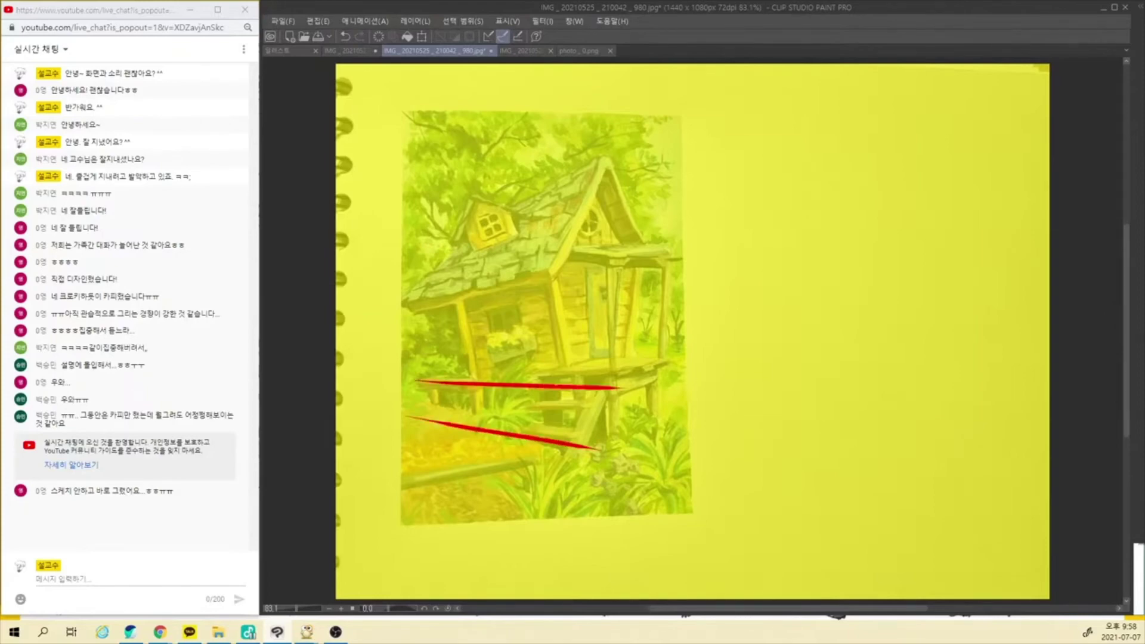
drag(422, 338, 642, 317)
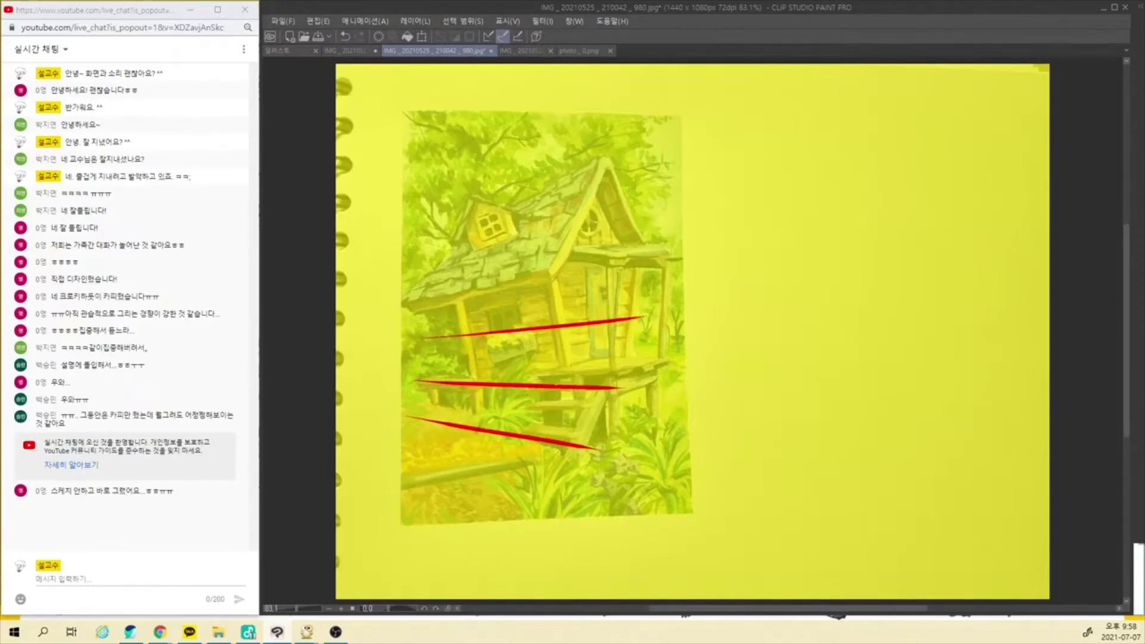
drag(400, 309, 566, 263)
drag(418, 258, 615, 157)
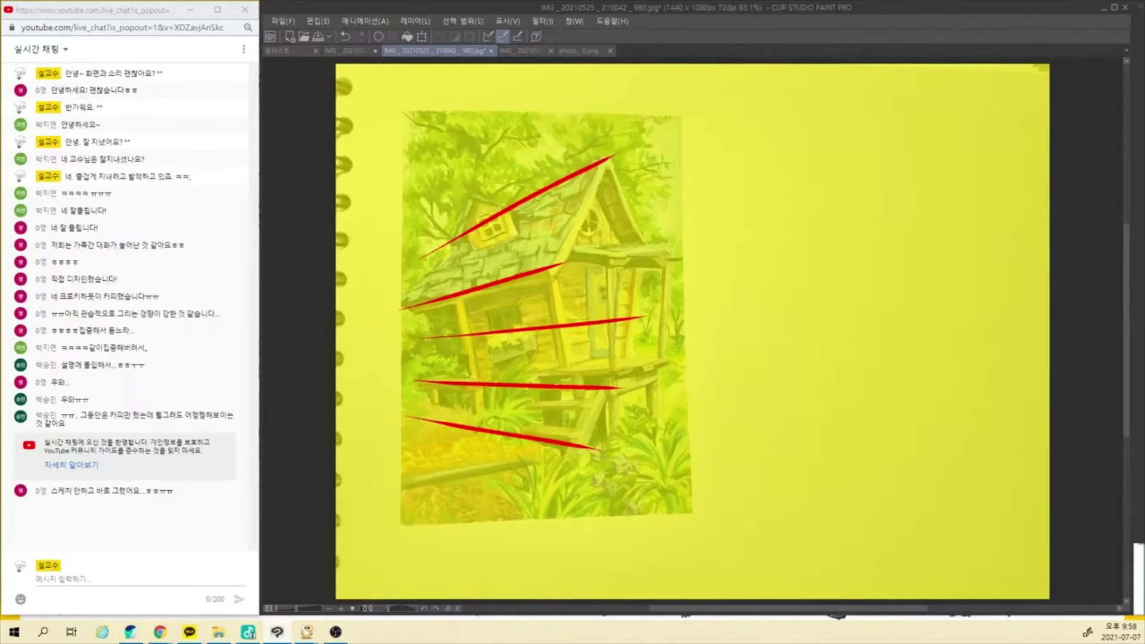
Outline the cabin's front wall in red with its two corner posts and the floor lines at its base.
drag(550, 271, 570, 376)
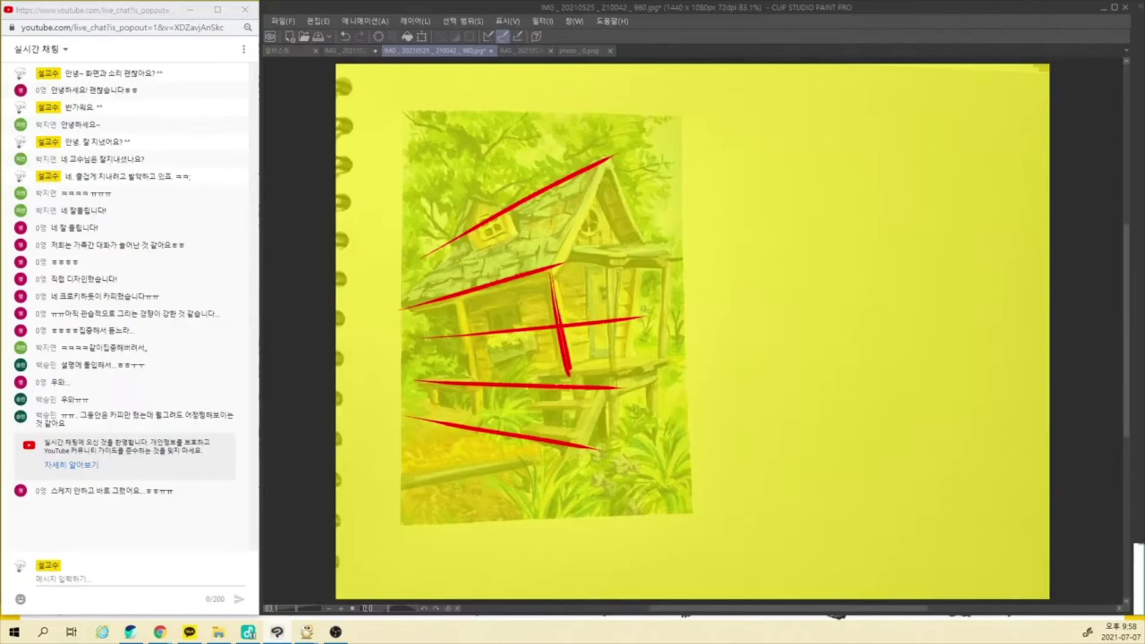
drag(646, 272, 630, 371)
drag(561, 364, 655, 358)
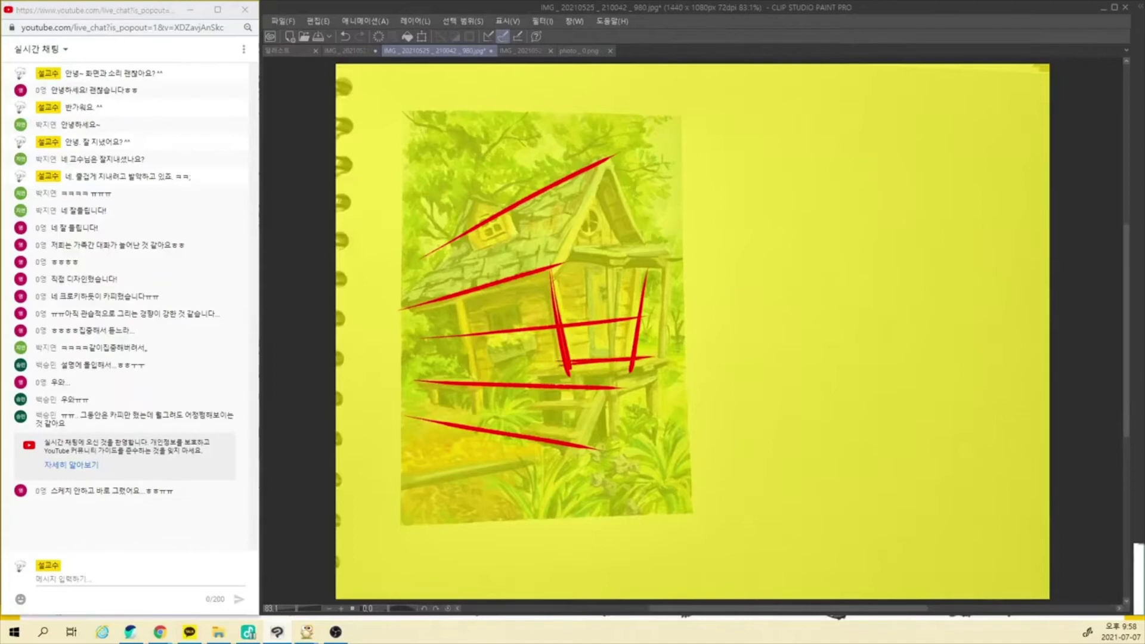
drag(528, 369, 662, 375)
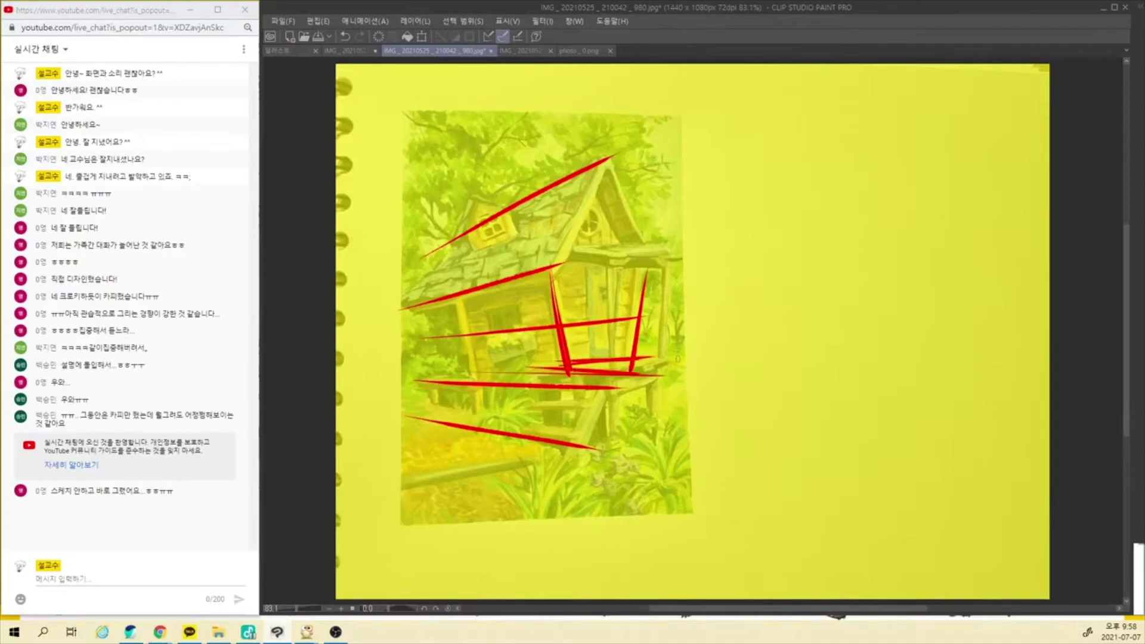
Sketch the stairs with side rails and treads in red, and add the deck edge with its support posts.
mouse_move(567, 362)
mouse_down()
mouse_move(698, 360)
mouse_move(620, 372)
mouse_move(700, 362)
mouse_move(625, 379)
mouse_move(662, 374)
mouse_move(573, 440)
mouse_up()
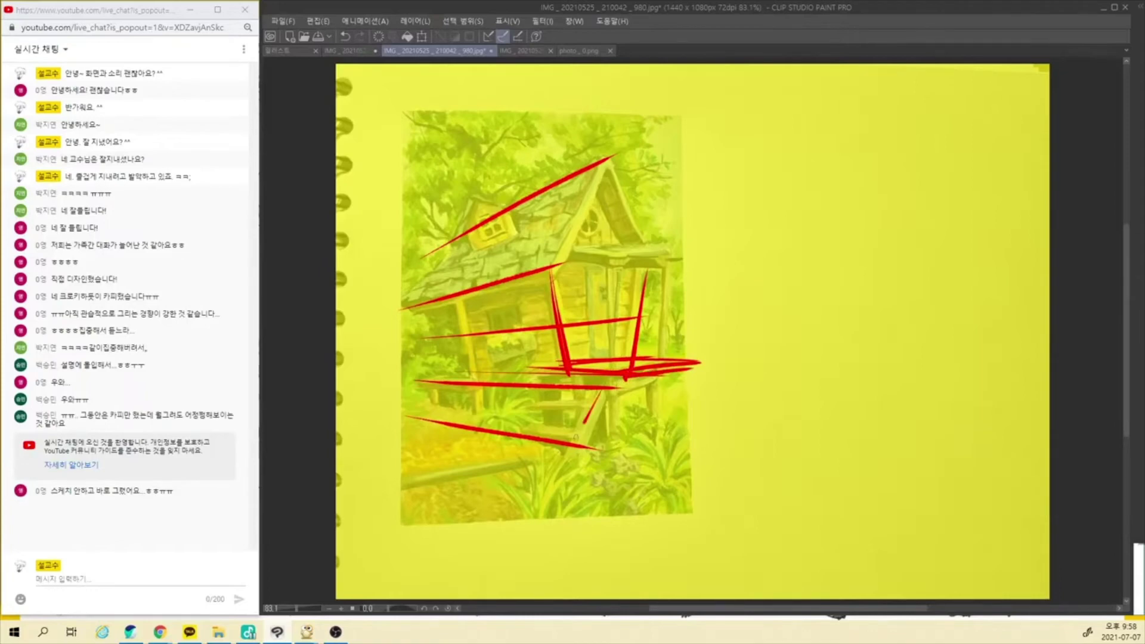
mouse_move(612, 378)
mouse_down()
mouse_move(569, 449)
mouse_move(577, 460)
mouse_up()
drag(564, 373, 513, 434)
mouse_move(560, 367)
mouse_down()
mouse_move(507, 432)
mouse_move(592, 383)
mouse_move(544, 409)
mouse_move(528, 436)
mouse_up()
drag(590, 409, 550, 414)
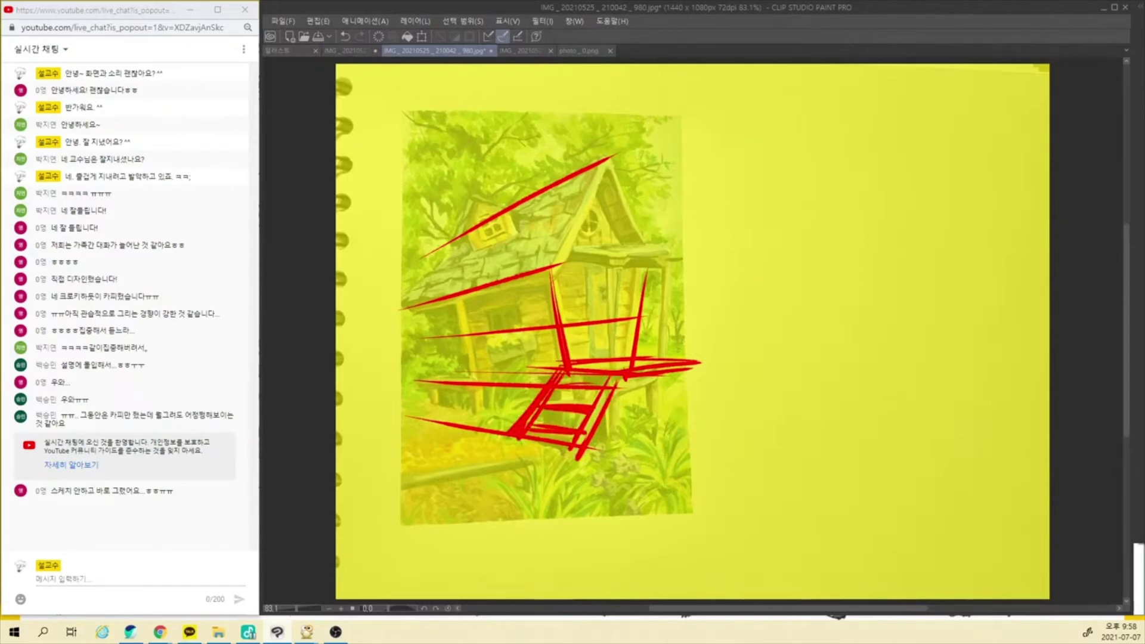
mouse_move(672, 375)
mouse_down()
mouse_move(617, 388)
mouse_move(675, 371)
mouse_up()
drag(613, 391, 619, 444)
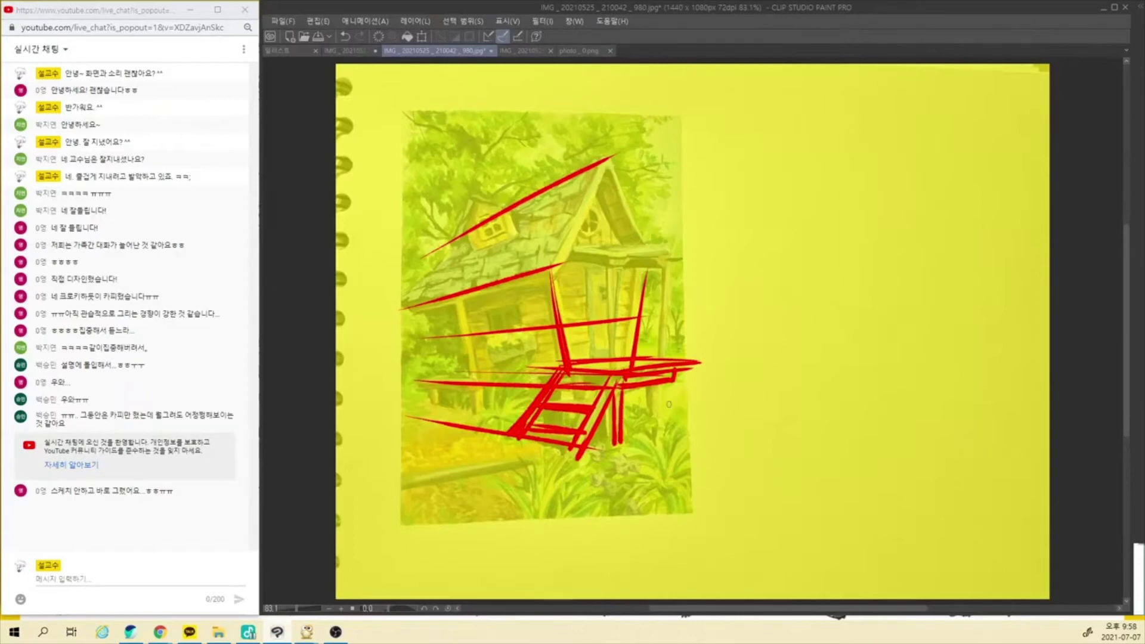
drag(669, 383, 662, 439)
Draw the triangular front gable with its base line, and add upright lines for the door on the front wall.
drag(598, 167, 542, 267)
drag(611, 163, 664, 276)
drag(557, 267, 662, 275)
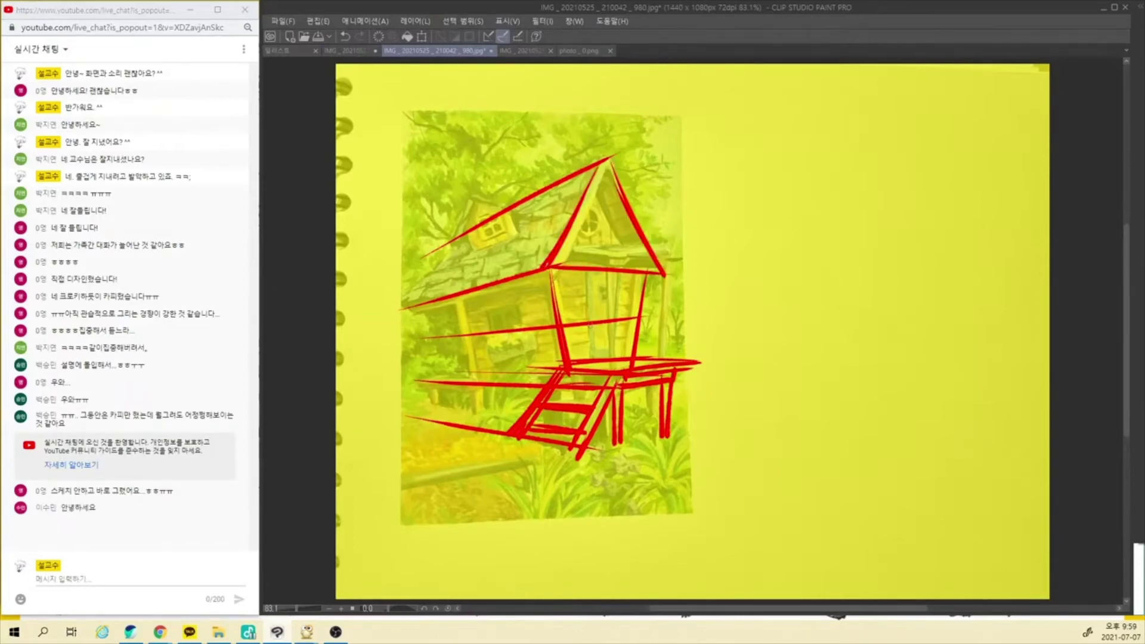
drag(562, 325, 635, 316)
drag(564, 325, 635, 323)
drag(584, 271, 589, 358)
drag(623, 276, 612, 350)
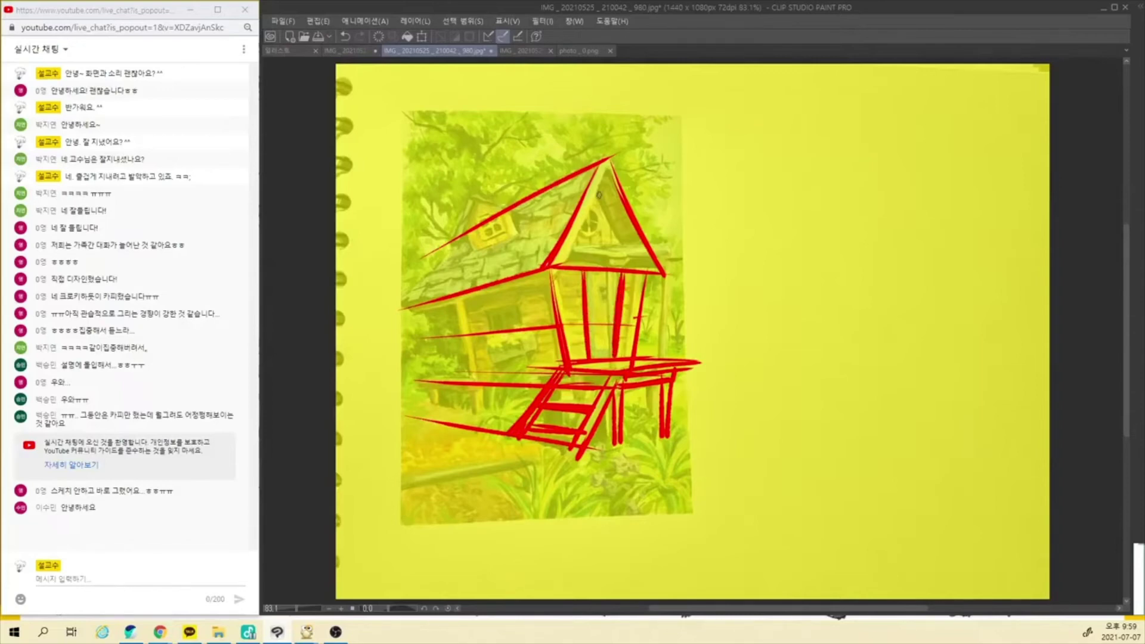
Double the gable's roof edges, then add a centre line with a round window and hatch the gable's far slope.
drag(604, 175, 559, 266)
drag(609, 165, 674, 280)
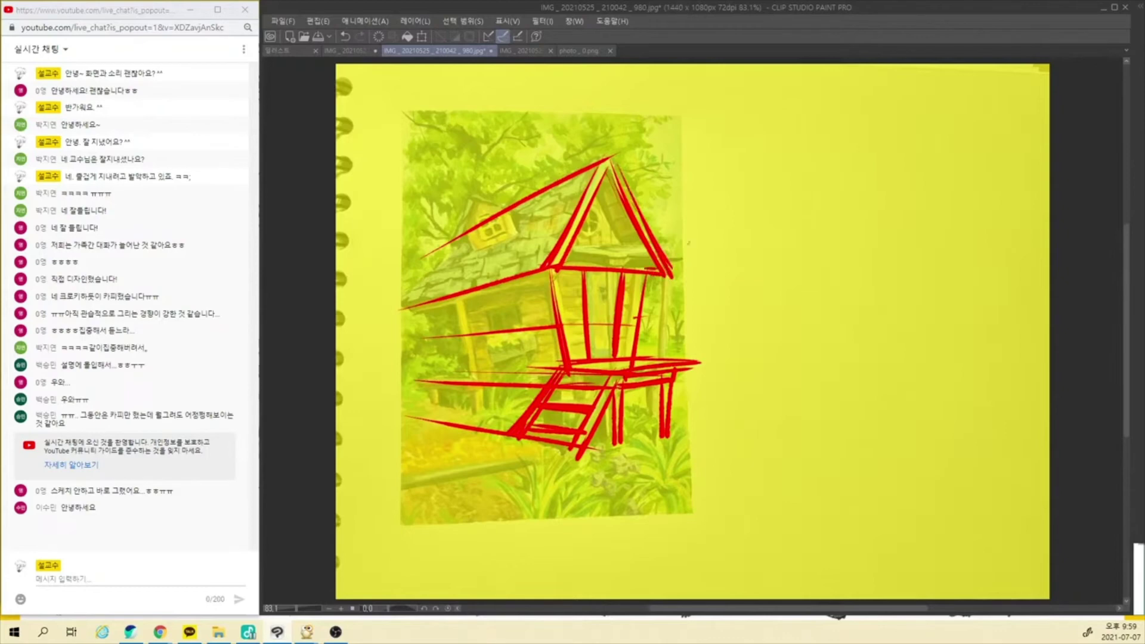
drag(602, 184, 648, 276)
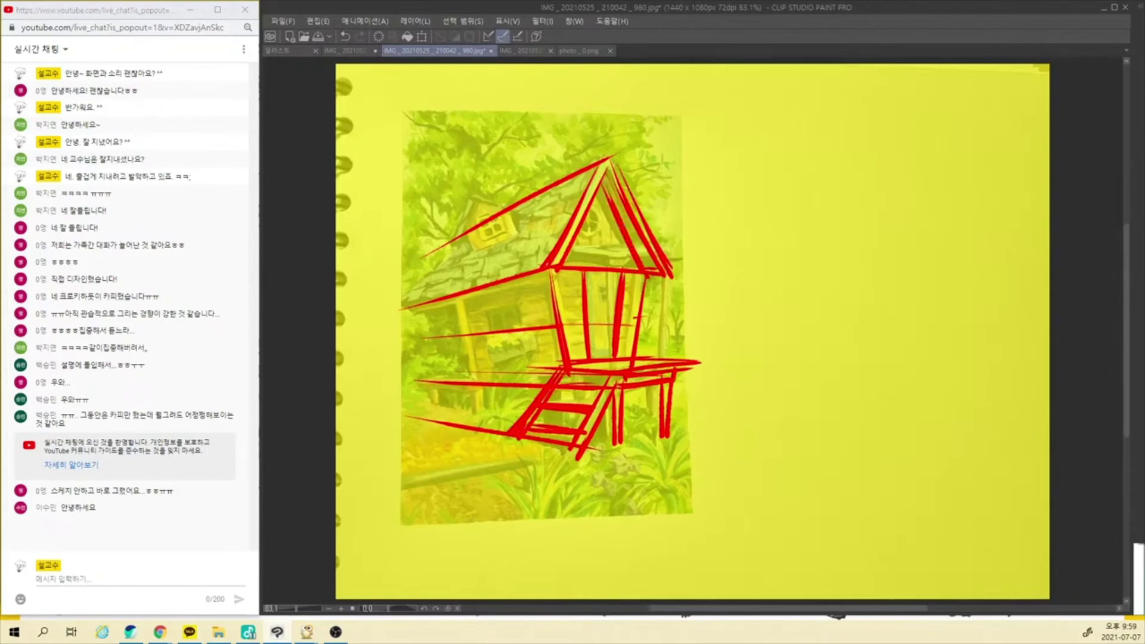
drag(607, 169, 604, 354)
mouse_move(600, 207)
mouse_down()
mouse_move(609, 232)
mouse_move(601, 208)
mouse_move(590, 210)
mouse_move(611, 203)
mouse_move(605, 368)
mouse_up()
key(ctrl+z)
mouse_move(601, 273)
mouse_down()
mouse_move(602, 355)
mouse_move(598, 311)
mouse_up()
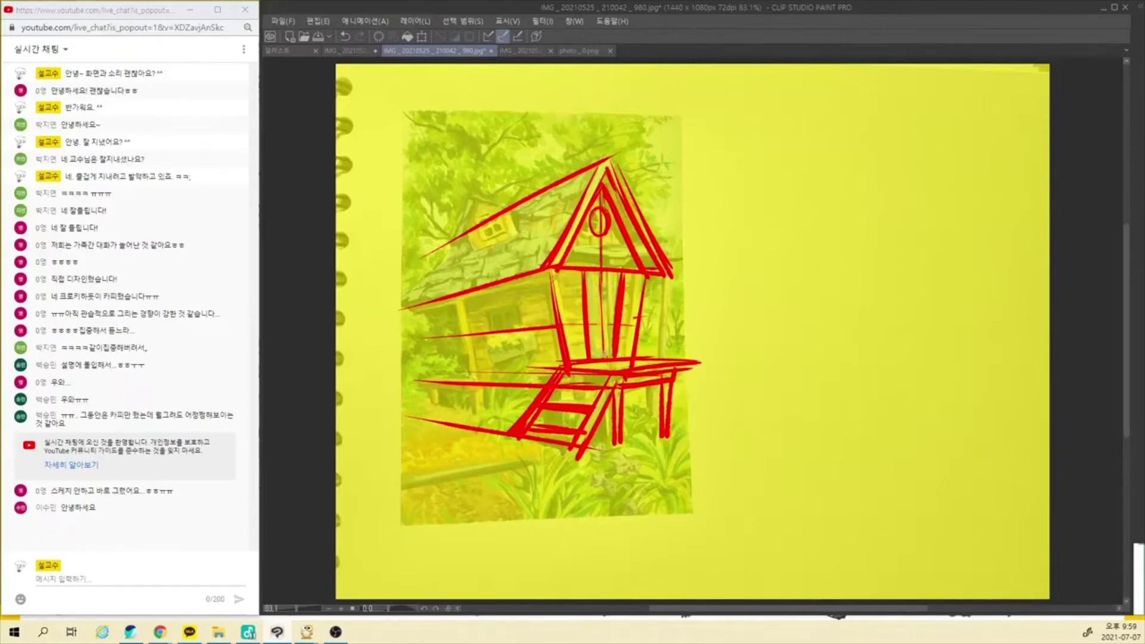
drag(602, 177, 663, 281)
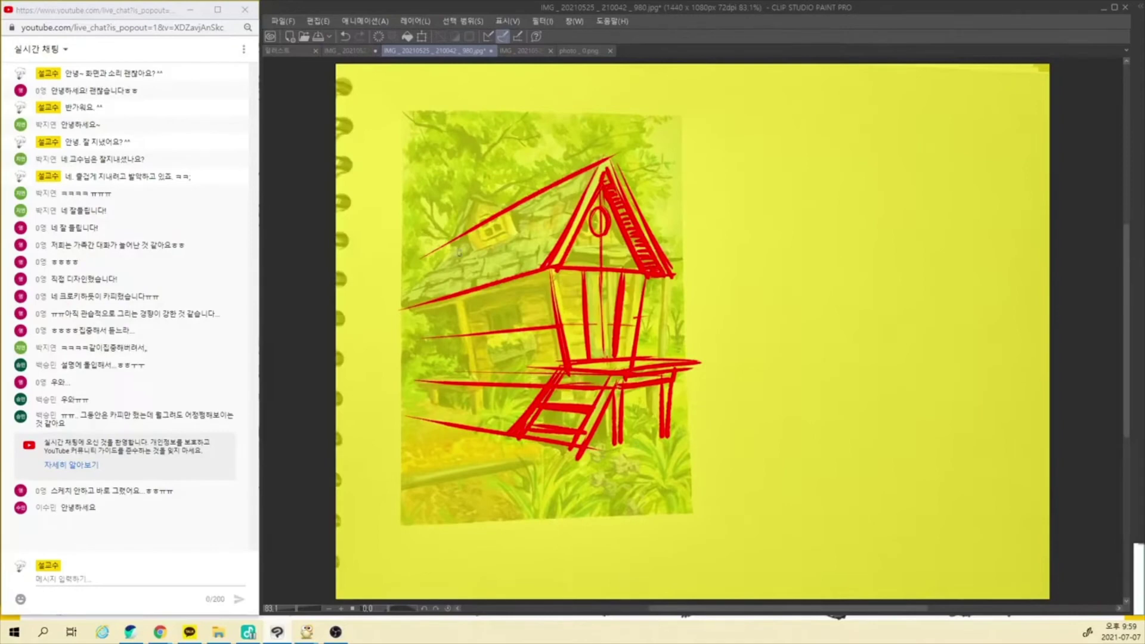
Draw the rear slope and thickened eave of the roof, then the side wall's rear corner and floor line.
mouse_move(496, 207)
mouse_down()
mouse_move(398, 309)
mouse_move(543, 267)
mouse_up()
drag(408, 307, 401, 309)
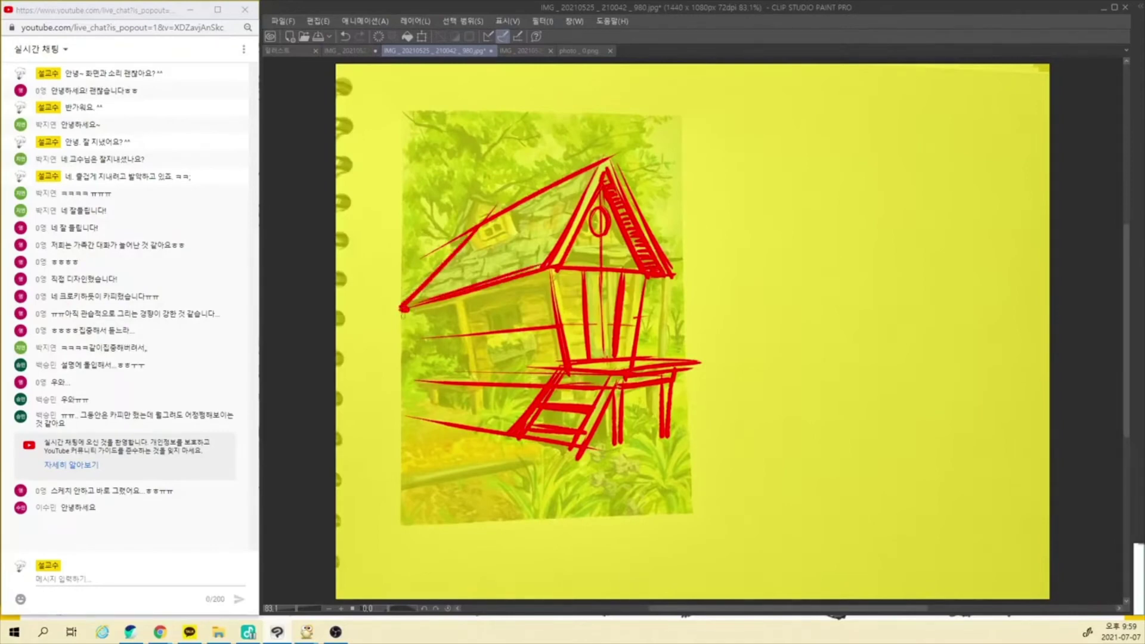
drag(551, 273, 400, 315)
drag(404, 315, 551, 276)
mouse_move(429, 314)
mouse_down()
mouse_move(450, 377)
mouse_move(558, 364)
mouse_move(601, 373)
mouse_up()
drag(467, 371, 653, 361)
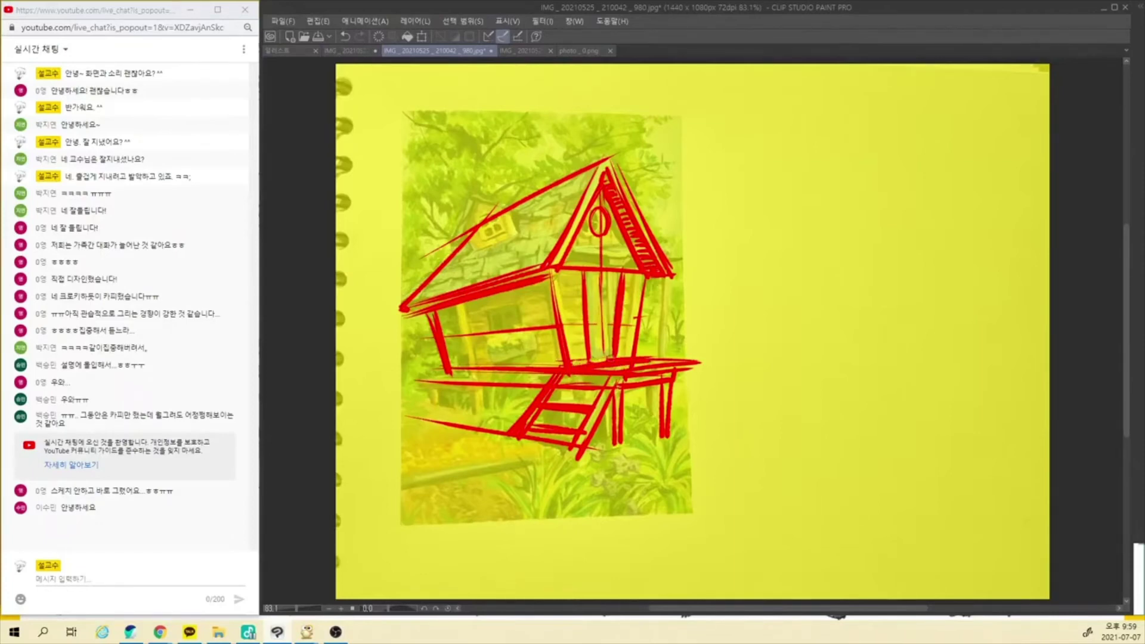
Clean up the overlapping lines of the front deck and redraw its edge and the bottoms of the front wall's uprights.
mouse_move(601, 362)
mouse_down()
mouse_move(708, 363)
mouse_move(641, 367)
mouse_move(675, 365)
mouse_up()
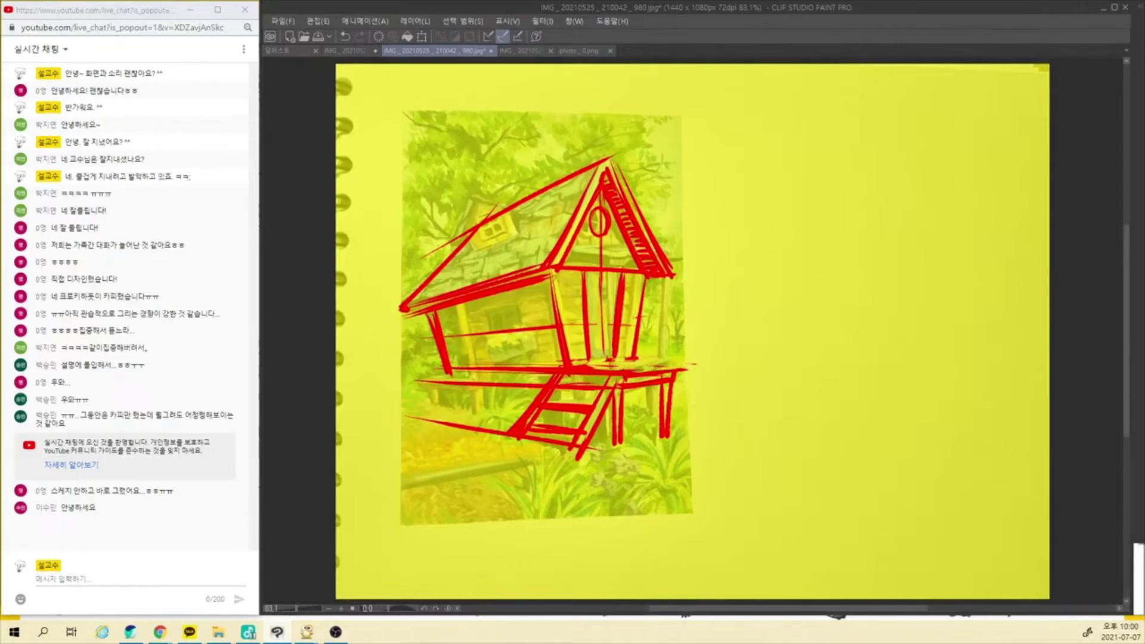
drag(587, 364, 696, 368)
drag(612, 368, 643, 367)
mouse_move(578, 366)
mouse_down()
mouse_move(640, 363)
mouse_move(617, 338)
mouse_move(620, 278)
mouse_move(612, 363)
mouse_up()
mouse_move(620, 313)
mouse_down()
mouse_move(613, 364)
mouse_move(632, 364)
mouse_up()
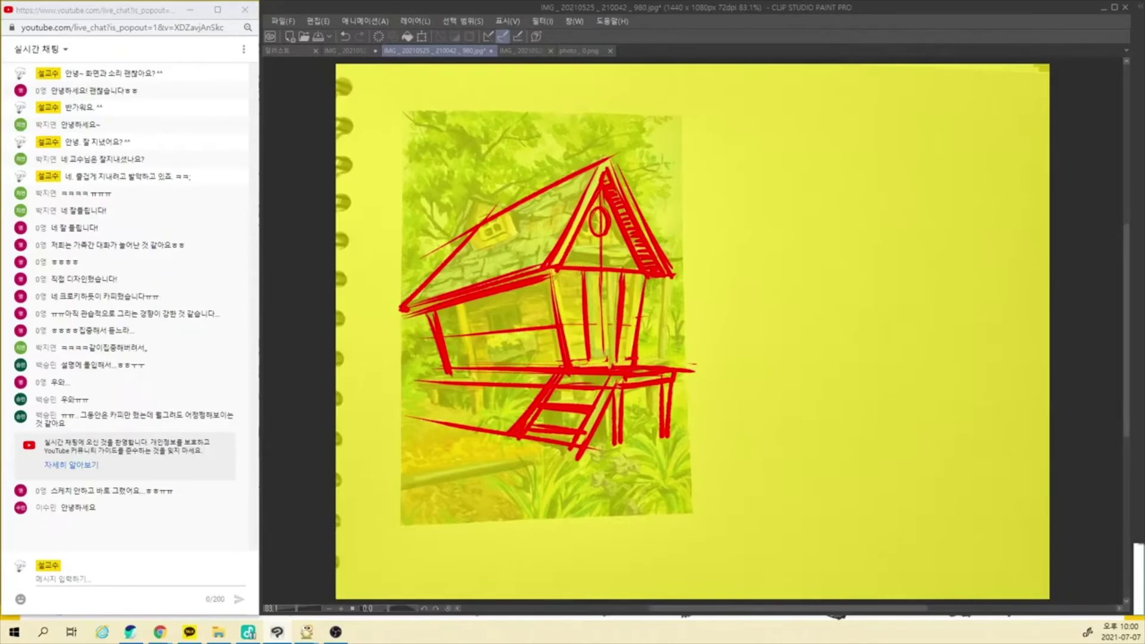
drag(581, 274, 589, 364)
drag(622, 326, 616, 365)
drag(688, 367, 690, 371)
Add support posts beneath the cabin's rear corner and sketch leaves in the space under the side wall.
drag(439, 367, 464, 426)
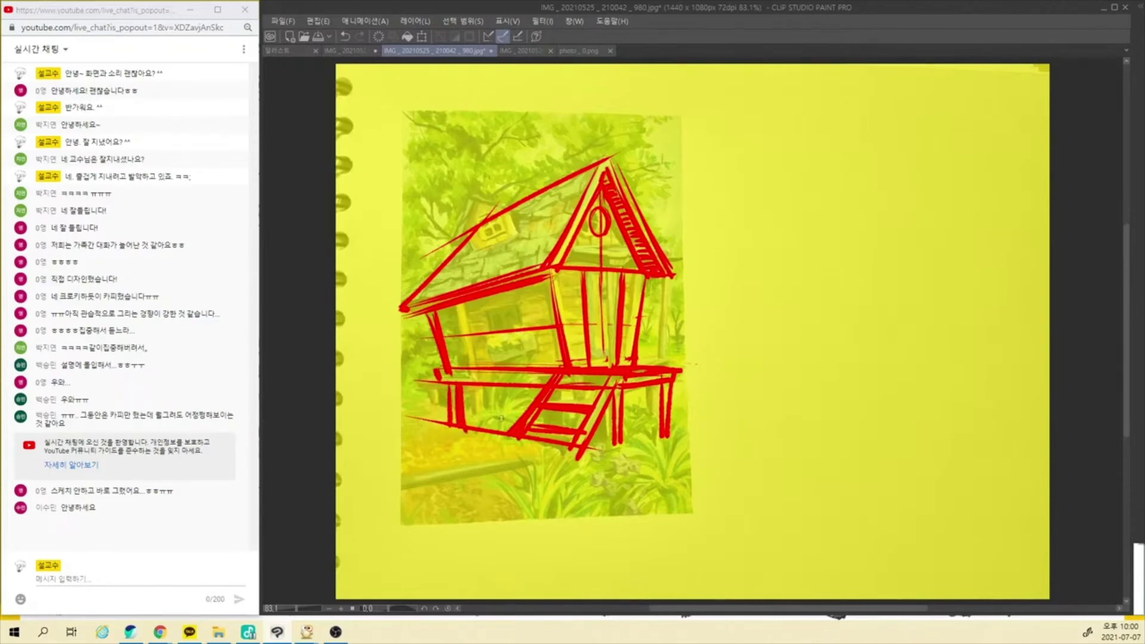
mouse_move(494, 389)
mouse_down()
mouse_move(505, 419)
mouse_move(485, 406)
mouse_up()
mouse_move(466, 410)
mouse_down()
mouse_move(496, 405)
mouse_move(483, 410)
mouse_up()
mouse_move(510, 411)
mouse_down()
mouse_move(527, 391)
mouse_move(530, 403)
mouse_up()
drag(486, 427, 508, 419)
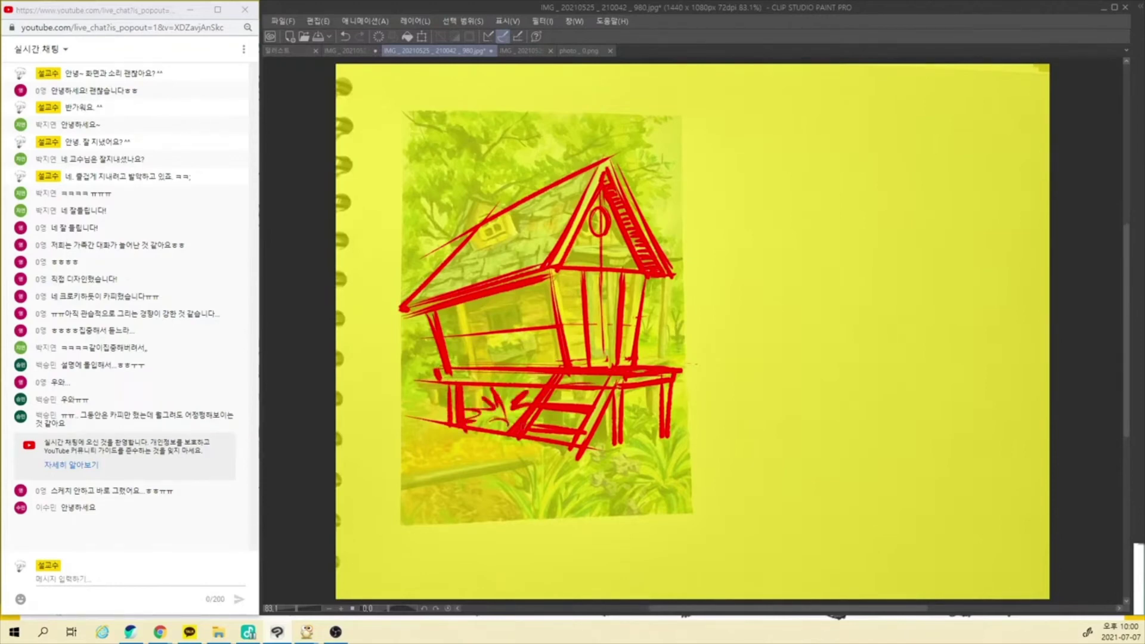
Sketch rough red plants around the stairs and across the foreground, discarding the first long stroke.
mouse_move(553, 475)
mouse_down()
mouse_move(387, 497)
mouse_move(520, 498)
mouse_move(444, 541)
mouse_up()
key(ctrl+z)
mouse_move(492, 454)
mouse_down()
mouse_move(569, 464)
mouse_move(504, 450)
mouse_up()
mouse_move(511, 520)
mouse_down()
mouse_move(523, 470)
mouse_move(477, 511)
mouse_up()
mouse_move(495, 513)
mouse_down()
mouse_move(466, 514)
mouse_move(514, 483)
mouse_up()
mouse_move(511, 489)
mouse_down()
mouse_move(525, 469)
mouse_move(556, 474)
mouse_move(623, 448)
mouse_move(662, 403)
mouse_move(693, 411)
mouse_move(656, 426)
mouse_move(631, 468)
mouse_up()
mouse_move(594, 477)
mouse_down()
mouse_move(619, 500)
mouse_move(607, 520)
mouse_move(645, 501)
mouse_up()
drag(647, 486, 684, 472)
drag(689, 478, 697, 471)
drag(696, 483, 709, 474)
drag(527, 502, 531, 509)
drag(540, 505, 566, 510)
Draw a paned window on the cabin's side wall and add short plank lines beside it under the eave.
mouse_move(468, 316)
mouse_down()
mouse_move(473, 340)
mouse_move(482, 310)
mouse_move(510, 307)
mouse_move(516, 330)
mouse_move(469, 330)
mouse_up()
mouse_move(476, 325)
mouse_down()
mouse_move(508, 321)
mouse_move(481, 339)
mouse_up()
drag(481, 339, 512, 337)
drag(514, 307, 516, 337)
drag(441, 311, 456, 360)
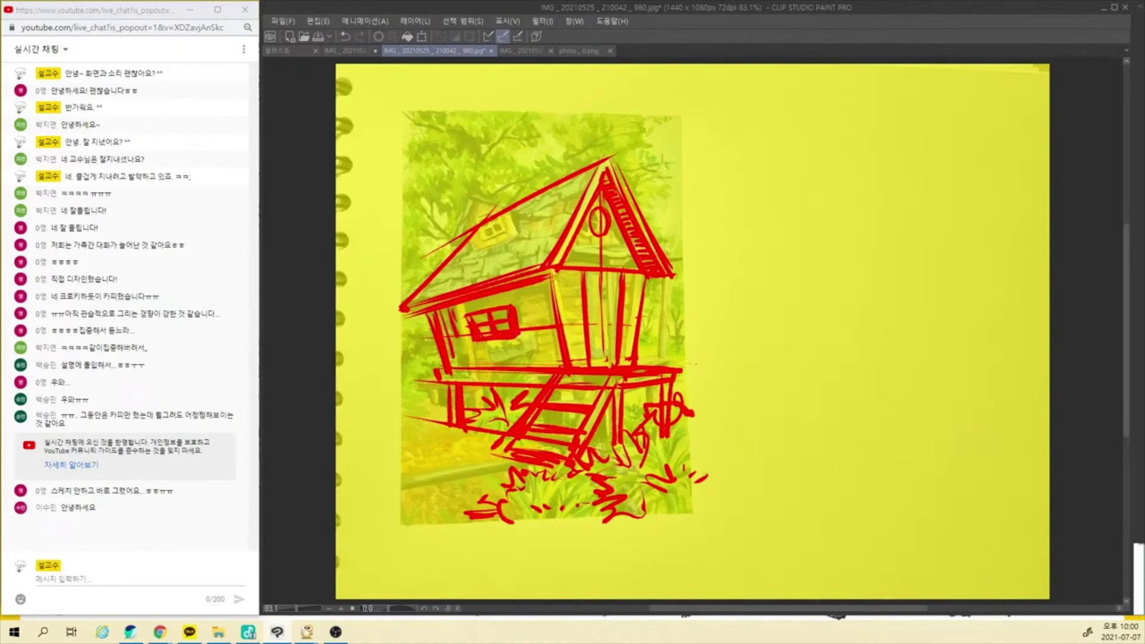
mouse_move(473, 302)
mouse_down()
mouse_move(520, 291)
mouse_move(540, 308)
mouse_up()
mouse_move(520, 286)
mouse_down()
mouse_move(528, 307)
mouse_move(539, 297)
mouse_up()
drag(523, 288, 537, 357)
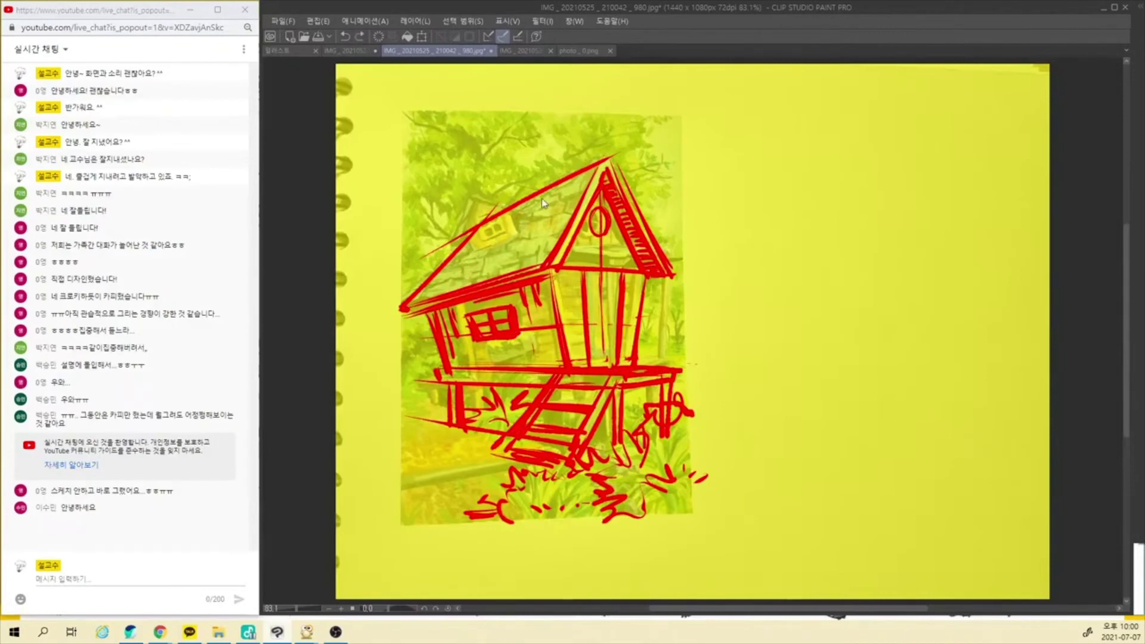
Sketch the small dormer on the roof slope in red, undoing the strokes that do not fit.
mouse_move(537, 196)
mouse_down()
mouse_move(468, 285)
mouse_move(519, 247)
mouse_move(473, 260)
mouse_up()
key(ctrl+z)
mouse_move(510, 219)
mouse_down()
mouse_move(515, 248)
mouse_move(480, 223)
mouse_move(468, 247)
mouse_up()
drag(493, 212, 531, 226)
mouse_move(509, 221)
mouse_down()
mouse_move(487, 220)
mouse_move(472, 244)
mouse_move(487, 256)
mouse_move(482, 242)
mouse_move(508, 226)
mouse_move(489, 229)
mouse_move(484, 209)
mouse_move(475, 241)
mouse_move(520, 228)
mouse_up()
drag(468, 257, 523, 244)
mouse_move(472, 260)
mouse_down()
mouse_move(507, 252)
mouse_move(515, 234)
mouse_up()
drag(492, 219, 509, 237)
mouse_move(489, 222)
mouse_down()
mouse_move(506, 237)
mouse_move(477, 249)
mouse_move(508, 245)
mouse_move(528, 222)
mouse_move(516, 237)
mouse_up()
key(ctrl+z)
key(ctrl+z)
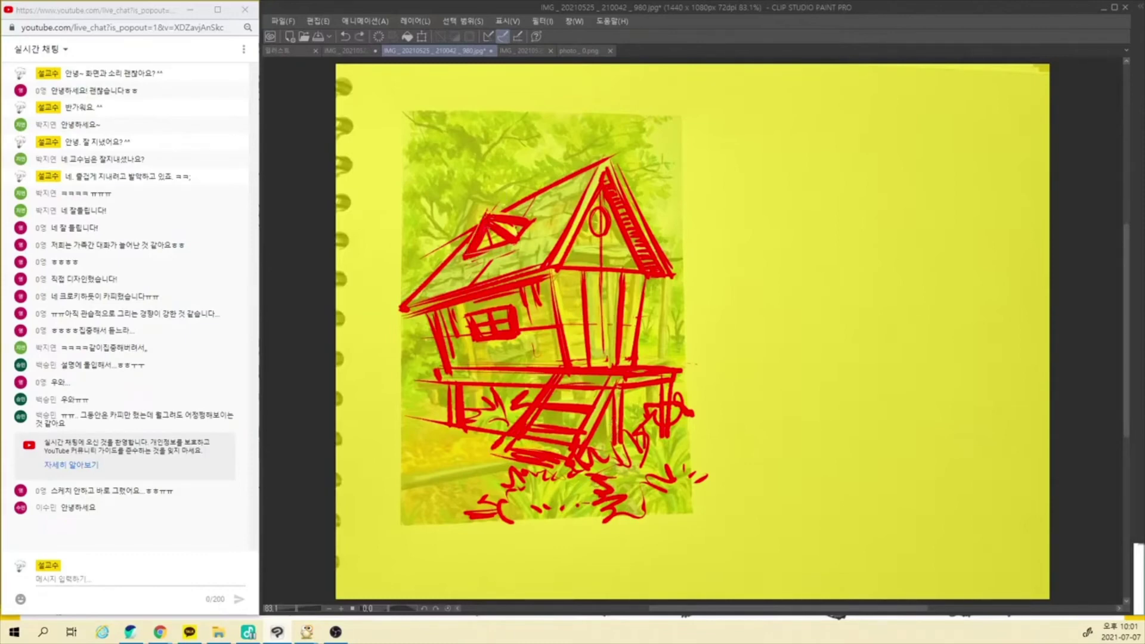
Trace the cabin's main structure in blue: dormer, roof edges, gable, wall corners, deck, stair rails and side window.
key(ctrl+y)
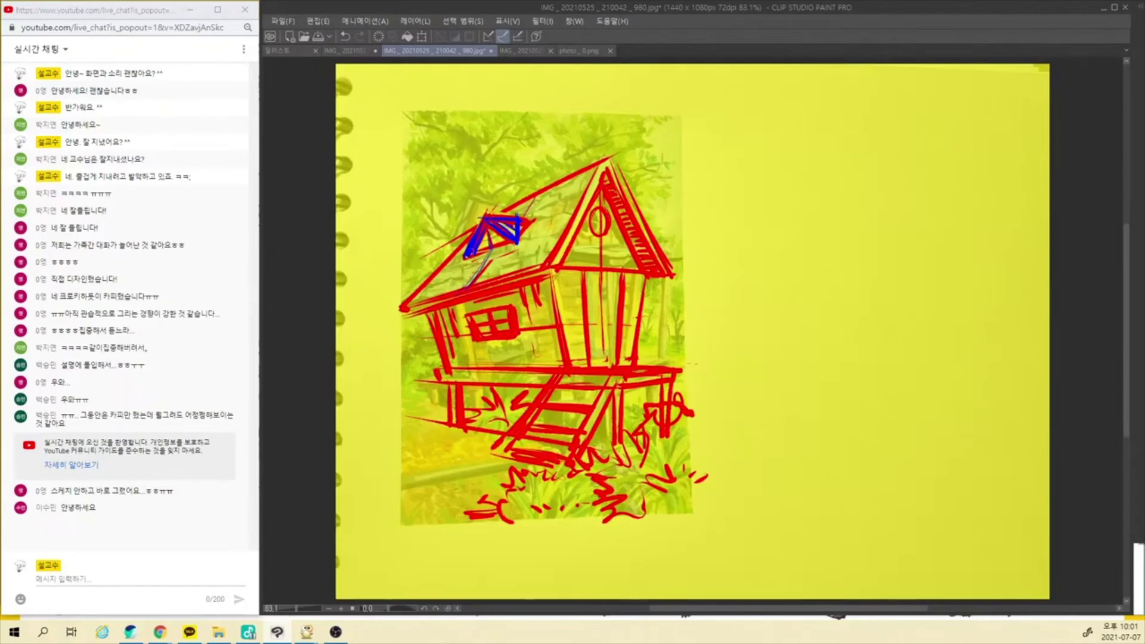
mouse_move(471, 257)
mouse_down()
mouse_move(510, 241)
mouse_move(404, 306)
mouse_move(549, 260)
mouse_up()
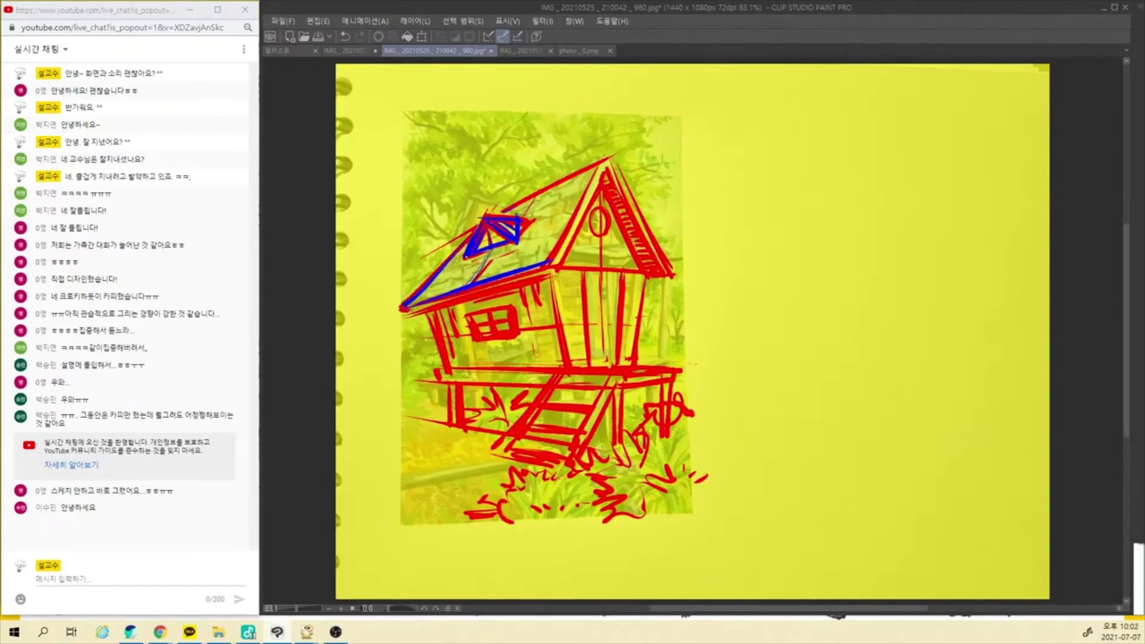
drag(608, 170, 579, 226)
drag(603, 181, 645, 271)
drag(610, 173, 664, 277)
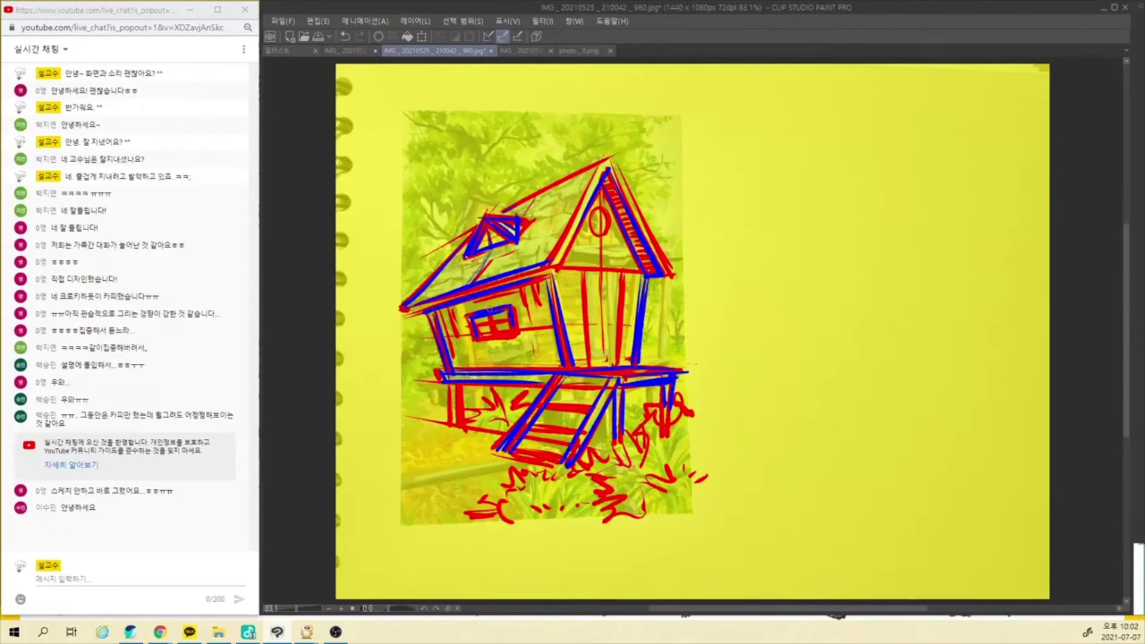
mouse_move(484, 311)
mouse_down()
mouse_move(513, 312)
mouse_move(515, 331)
mouse_move(477, 335)
mouse_move(475, 322)
mouse_move(508, 335)
mouse_up()
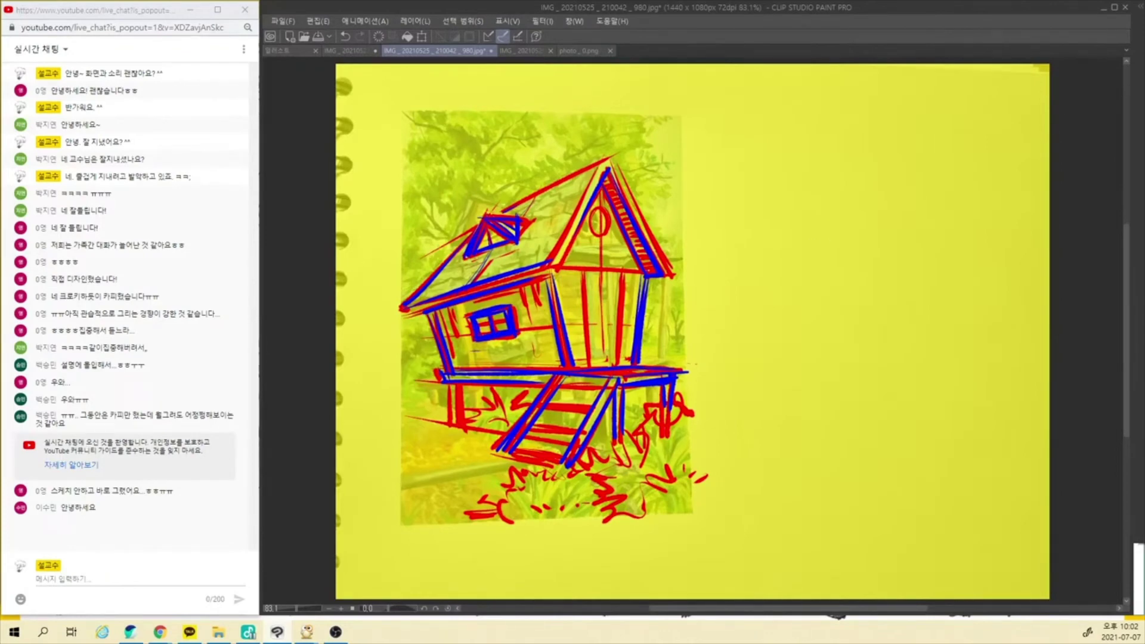
Hide and show the line overlay to compare it with the painting, leaving the lines visible but dimmed.
key(ctrl+comma)
key(ctrl+comma)
key(ctrl+comma)
key(ctrl+comma)
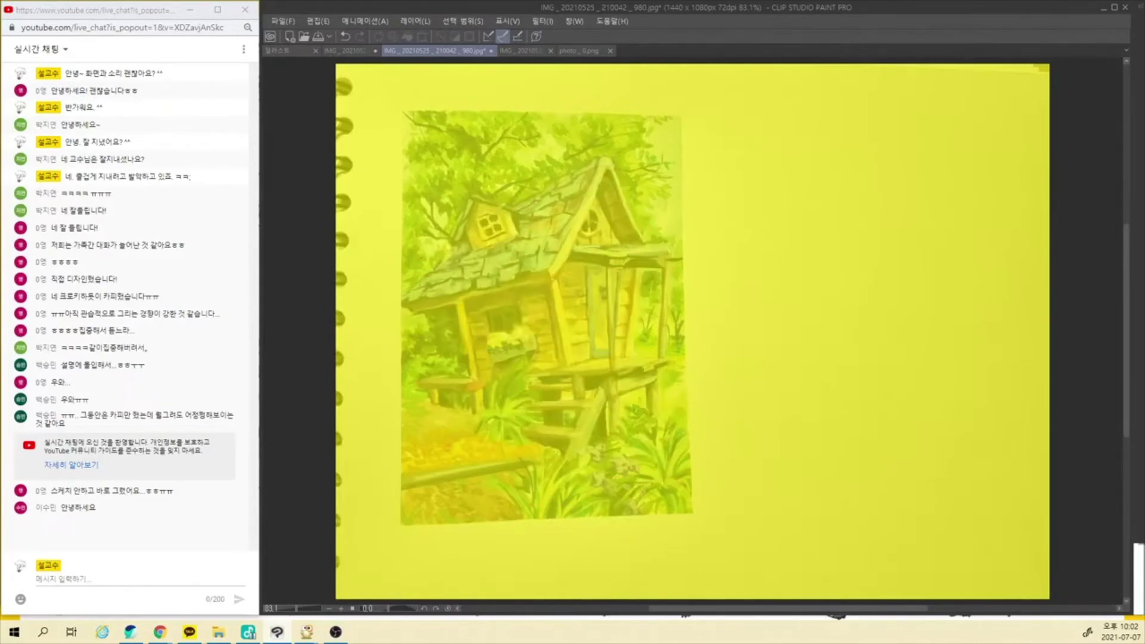
key(ctrl+comma)
key(ctrl+comma)
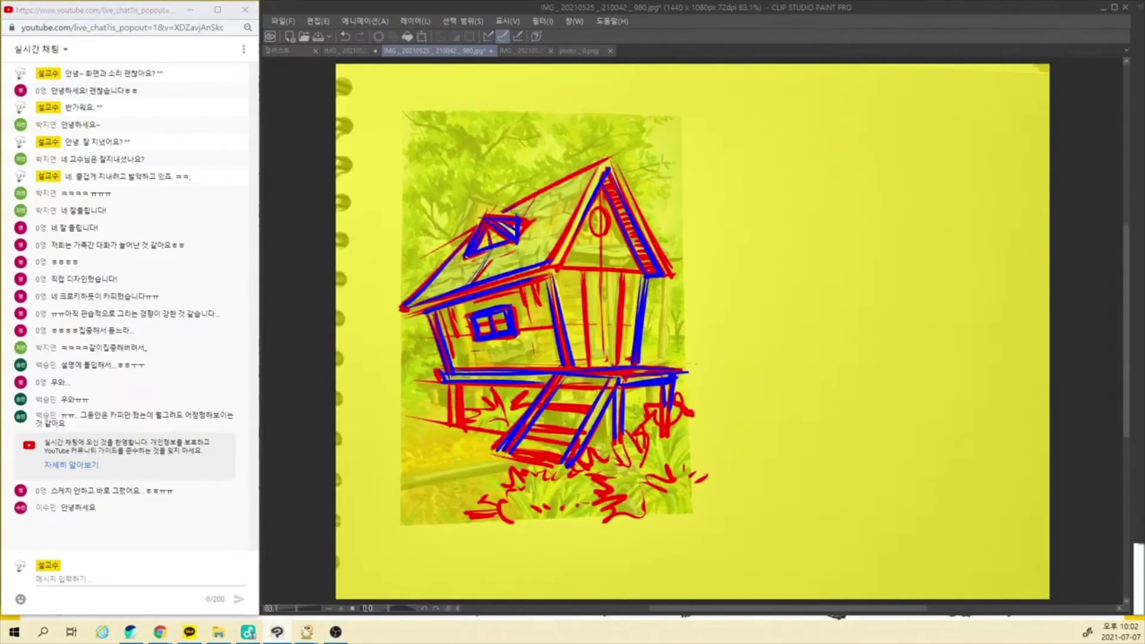
key(ctrl+comma)
key(ctrl+comma)
key(ctrl+comma)
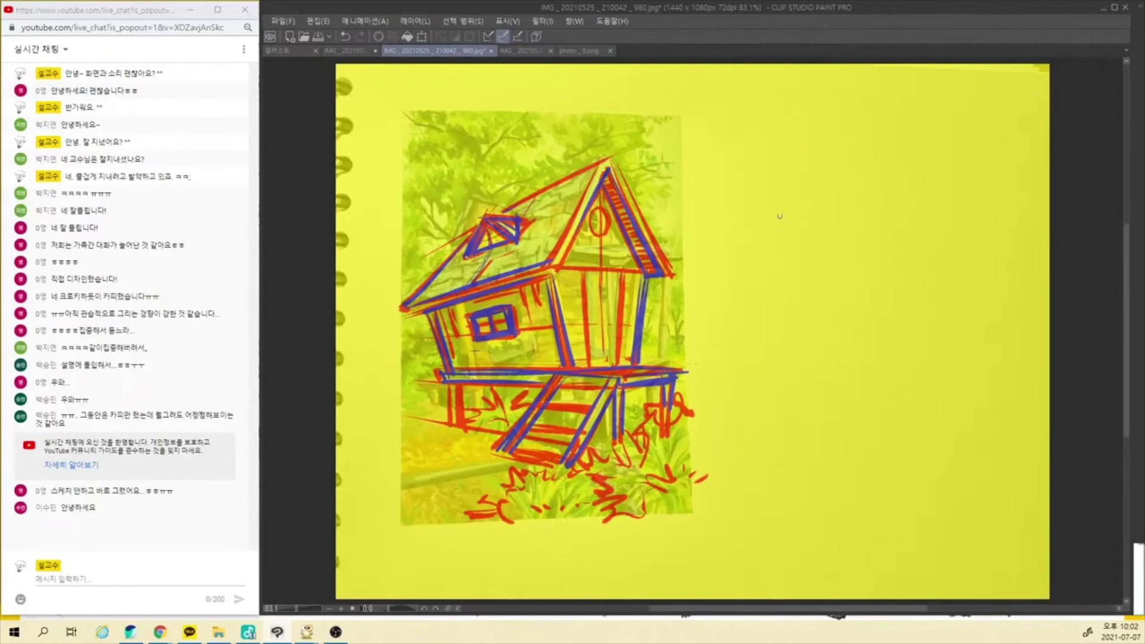
Draw a black house roof on the blank area beside the painting, with curved slopes, thick eaves and an open front gable.
mouse_move(804, 195)
mouse_down()
mouse_move(866, 187)
mouse_move(880, 217)
mouse_move(877, 271)
mouse_up()
drag(690, 256, 875, 272)
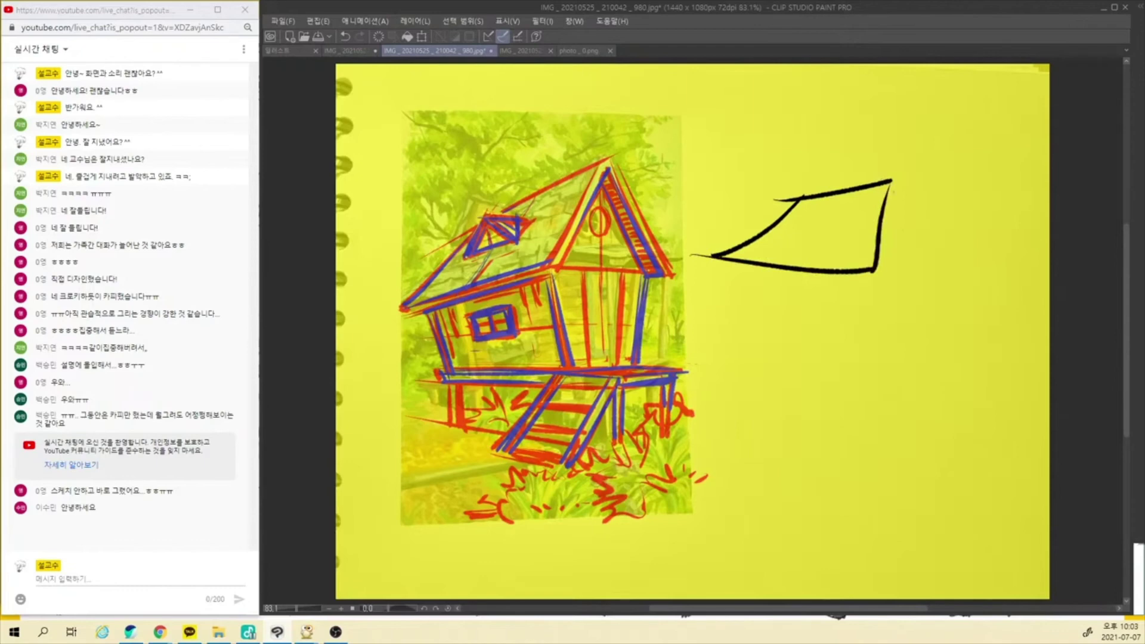
key(ctrl+z)
key(ctrl+z)
mouse_move(895, 183)
mouse_down()
mouse_move(834, 279)
mouse_move(976, 281)
mouse_up()
mouse_move(710, 253)
mouse_down()
mouse_move(841, 277)
mouse_move(733, 288)
mouse_up()
drag(719, 278, 859, 284)
drag(895, 202, 846, 286)
mouse_move(891, 202)
mouse_down()
mouse_move(909, 232)
mouse_move(979, 281)
mouse_up()
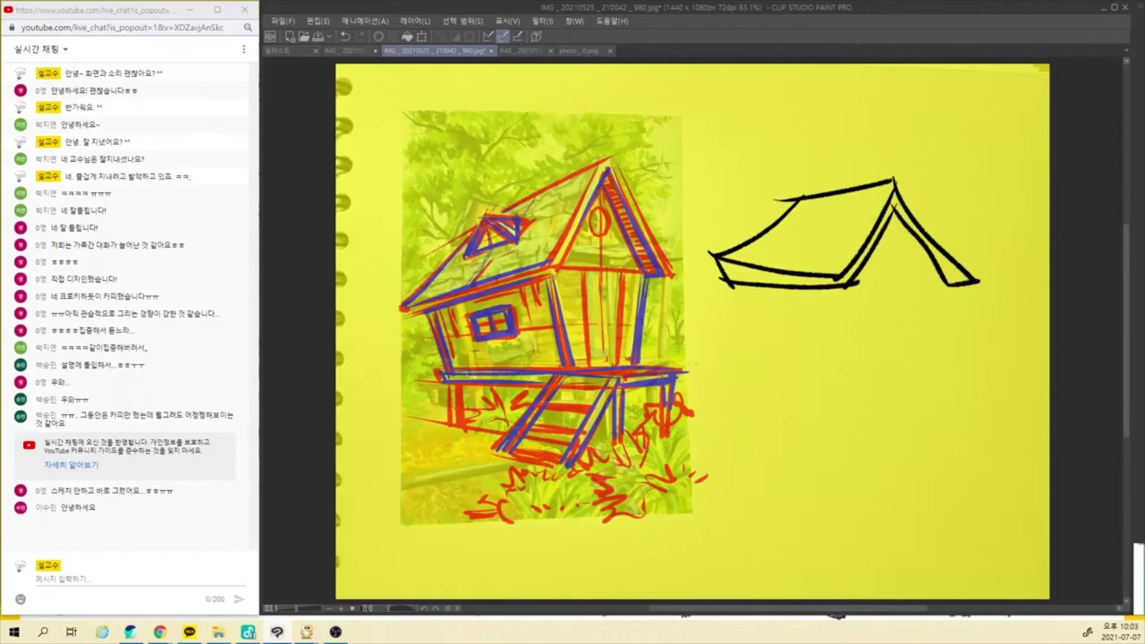
Draw the black house's tapering walls below the roof, with base lines, a small gable-wall window and the first deck edges.
drag(854, 274, 878, 379)
drag(942, 280, 907, 357)
mouse_move(735, 285)
mouse_down()
mouse_move(776, 375)
mouse_move(877, 389)
mouse_up()
drag(877, 379, 907, 358)
drag(878, 262, 881, 291)
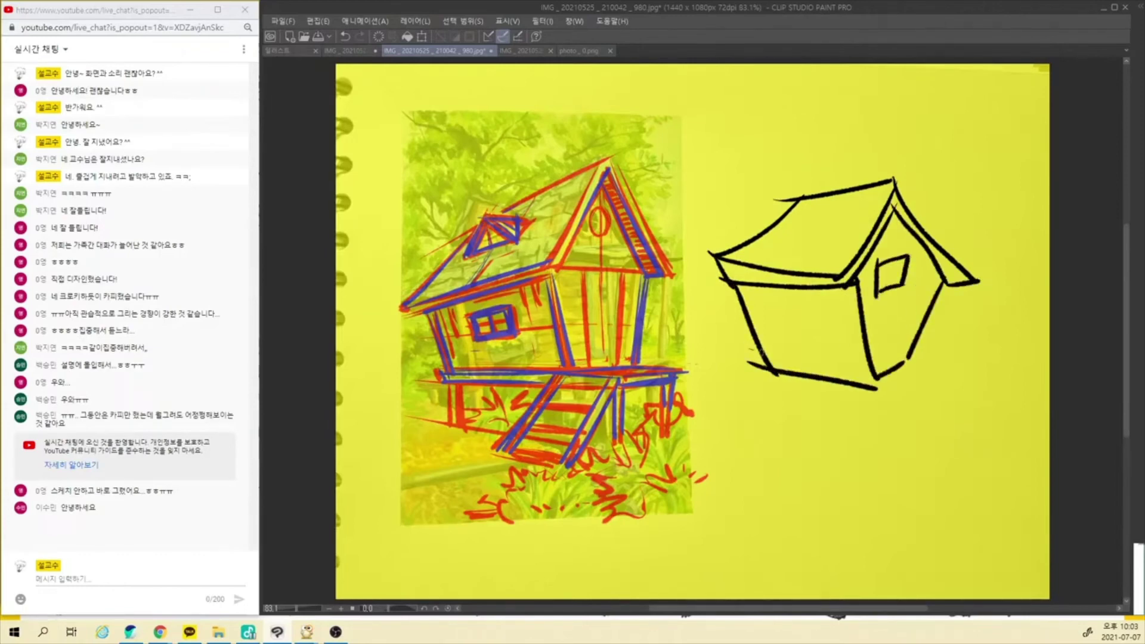
mouse_move(753, 350)
mouse_down()
mouse_move(999, 390)
mouse_move(940, 394)
mouse_up()
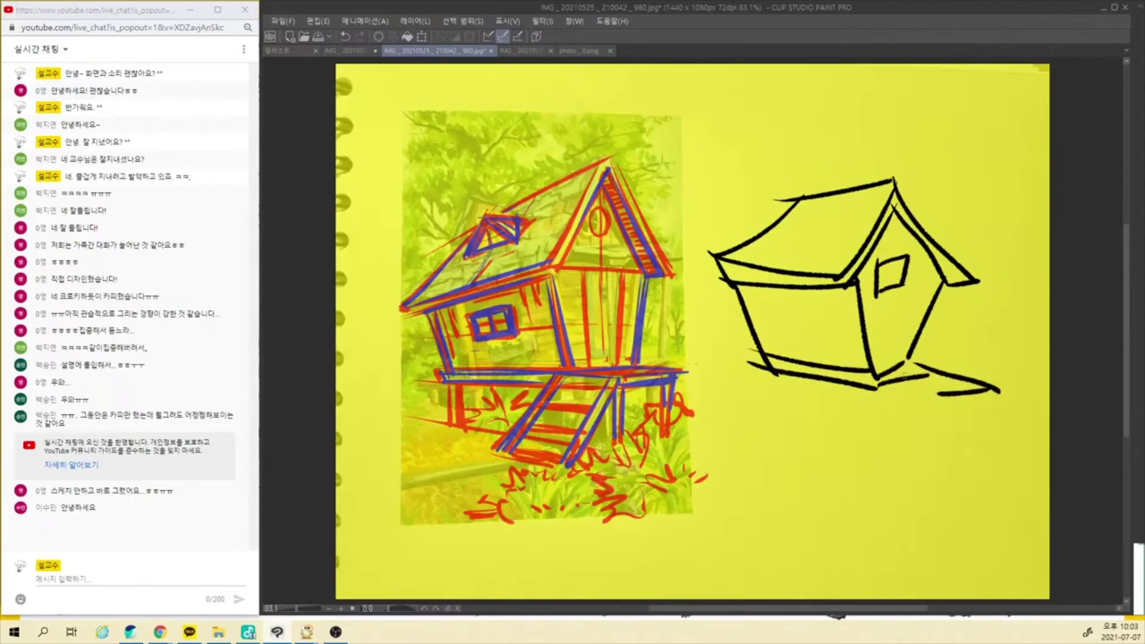
Add a small roof dormer and a four-pane side window to the black house, and thicken the eave end and far wall edge.
mouse_move(806, 204)
mouse_down()
mouse_move(799, 234)
mouse_move(821, 233)
mouse_up()
mouse_move(788, 234)
mouse_down()
mouse_move(816, 233)
mouse_move(841, 203)
mouse_up()
drag(932, 264, 904, 360)
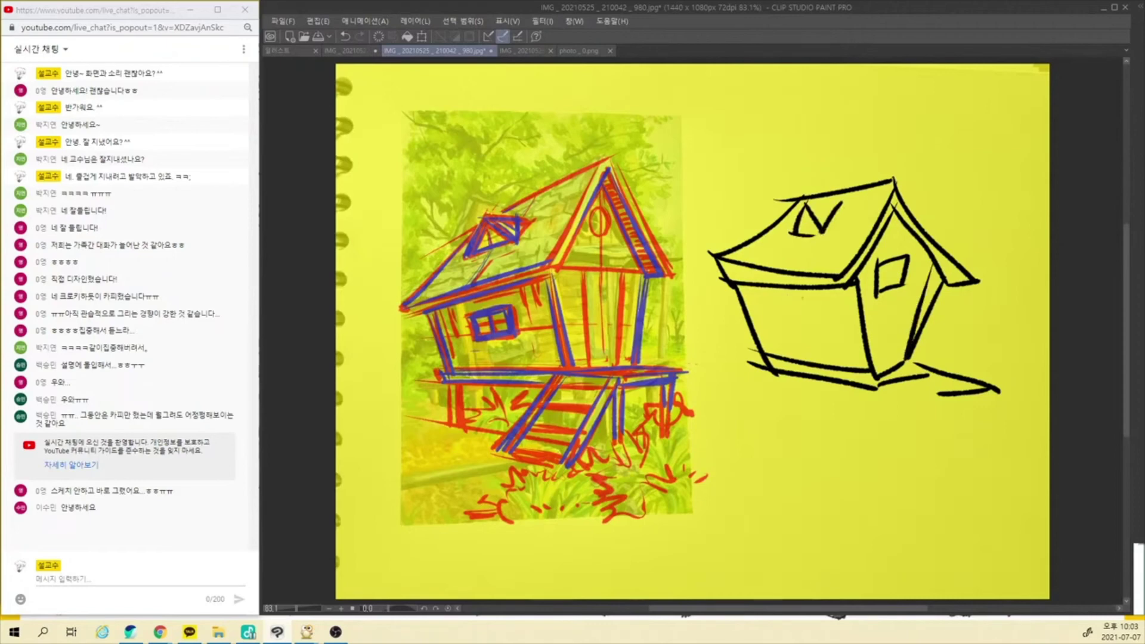
mouse_move(779, 308)
mouse_down()
mouse_move(785, 329)
mouse_move(817, 329)
mouse_up()
mouse_move(797, 309)
mouse_down()
mouse_move(799, 332)
mouse_move(814, 319)
mouse_up()
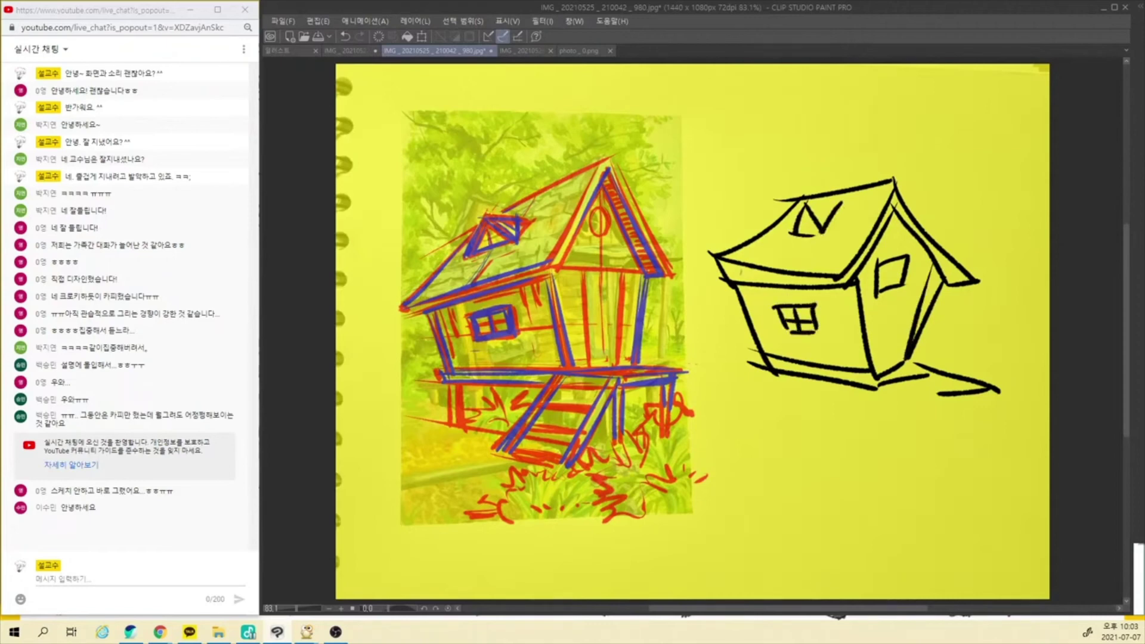
drag(703, 246, 719, 288)
mouse_move(945, 278)
mouse_down()
mouse_move(971, 274)
mouse_move(910, 360)
mouse_up()
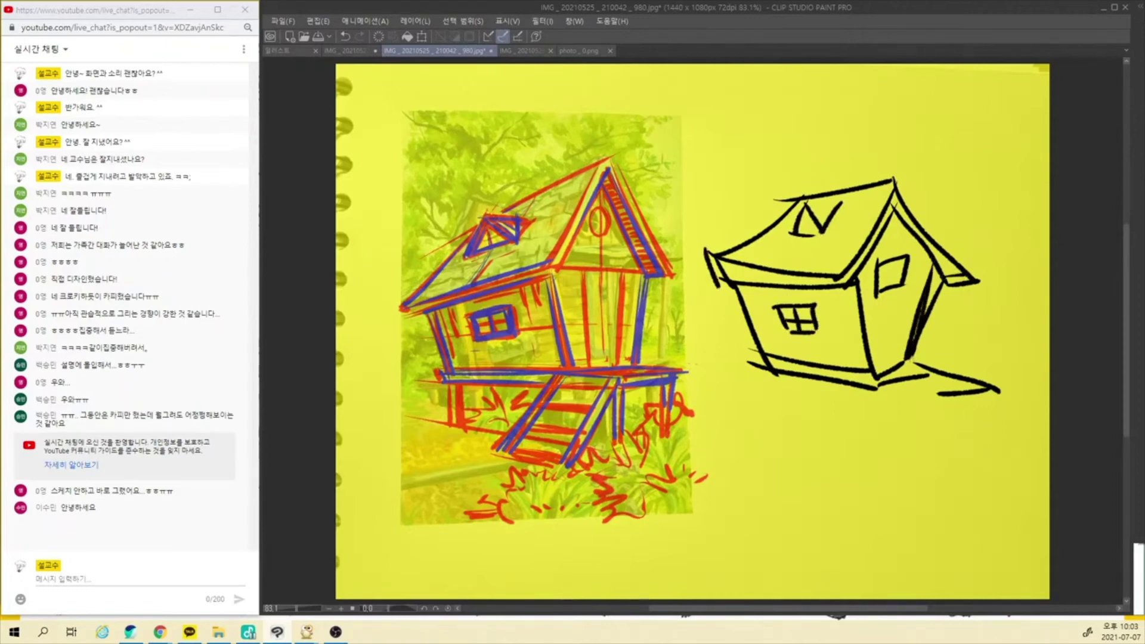
Double the black house's corner posts and draw the pointed deck beneath it with slanted stair rails at the front.
drag(842, 288, 866, 380)
mouse_move(728, 283)
mouse_down()
mouse_move(751, 360)
mouse_move(782, 383)
mouse_move(928, 410)
mouse_up()
drag(741, 391, 930, 419)
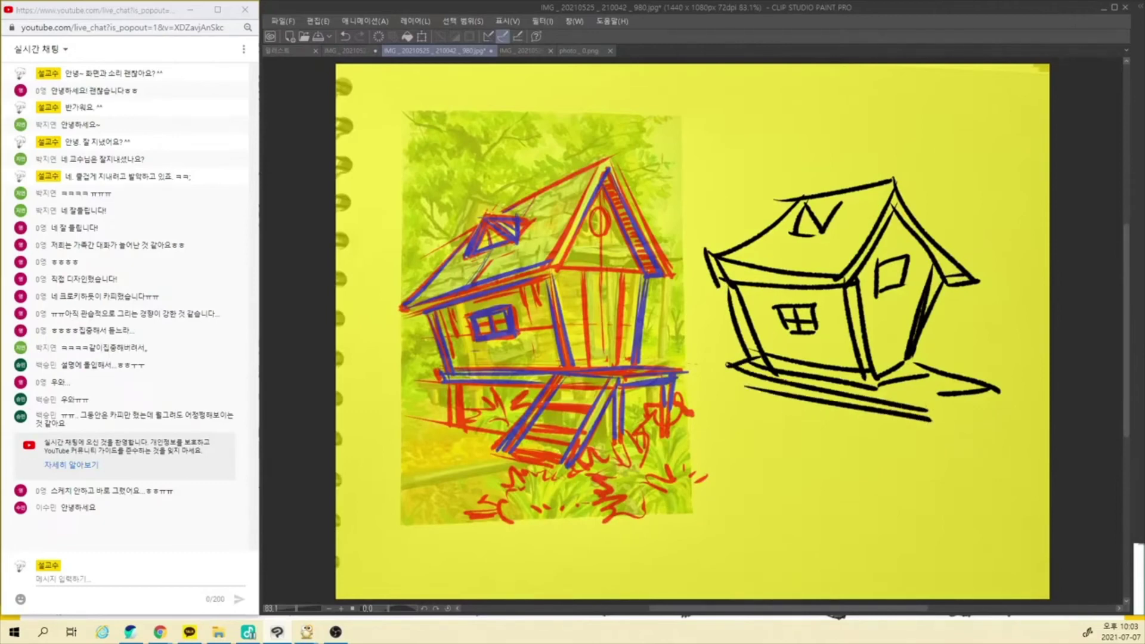
drag(875, 394, 850, 426)
drag(878, 397, 857, 430)
drag(924, 400, 900, 433)
mouse_move(928, 402)
mouse_down()
mouse_move(910, 434)
mouse_move(984, 387)
mouse_up()
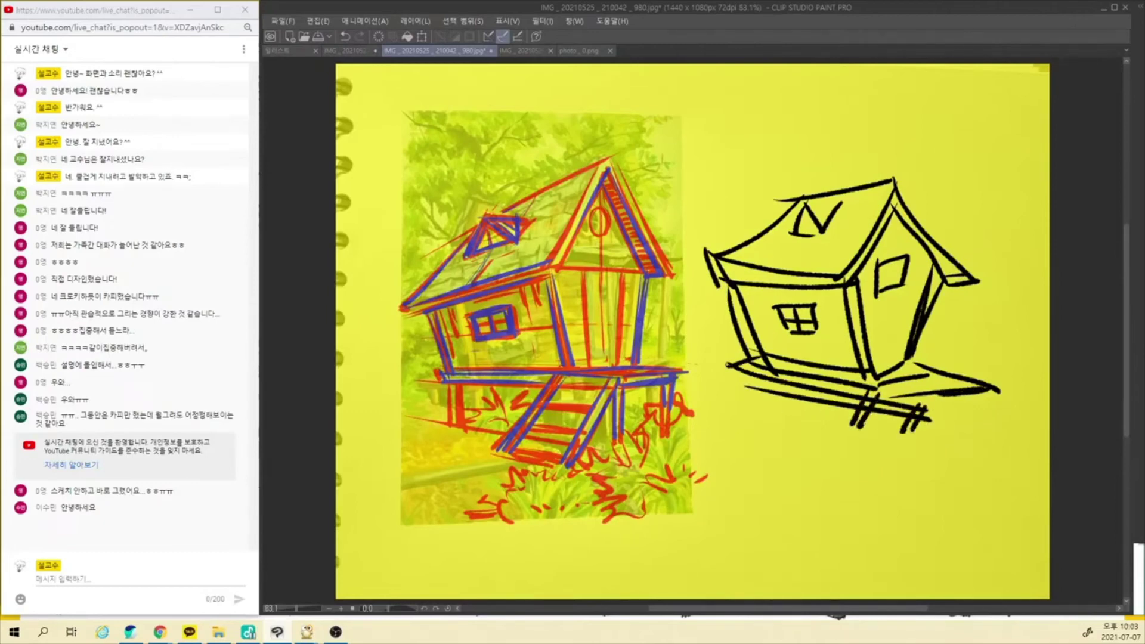
drag(901, 361, 1006, 389)
mouse_move(955, 399)
mouse_down()
mouse_move(996, 390)
mouse_move(921, 406)
mouse_up()
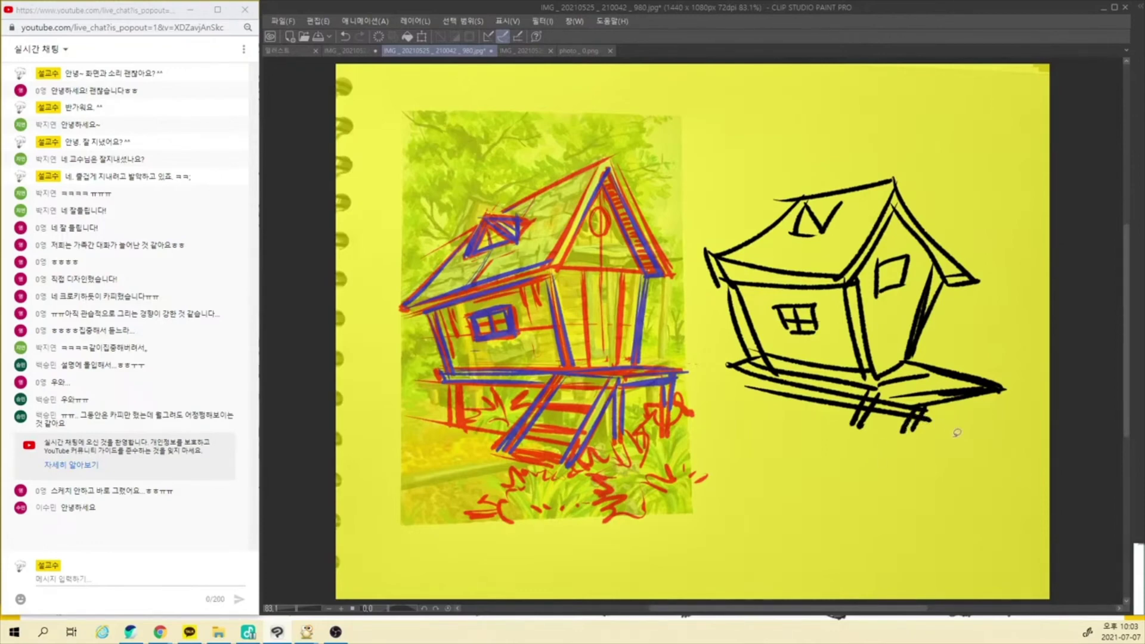
Lasso the black house sketch, deselect it, and move the sketch higher to free space below.
drag(882, 456, 840, 454)
mouse_move(764, 428)
mouse_down()
mouse_move(856, 120)
mouse_move(1046, 375)
mouse_move(919, 477)
mouse_up()
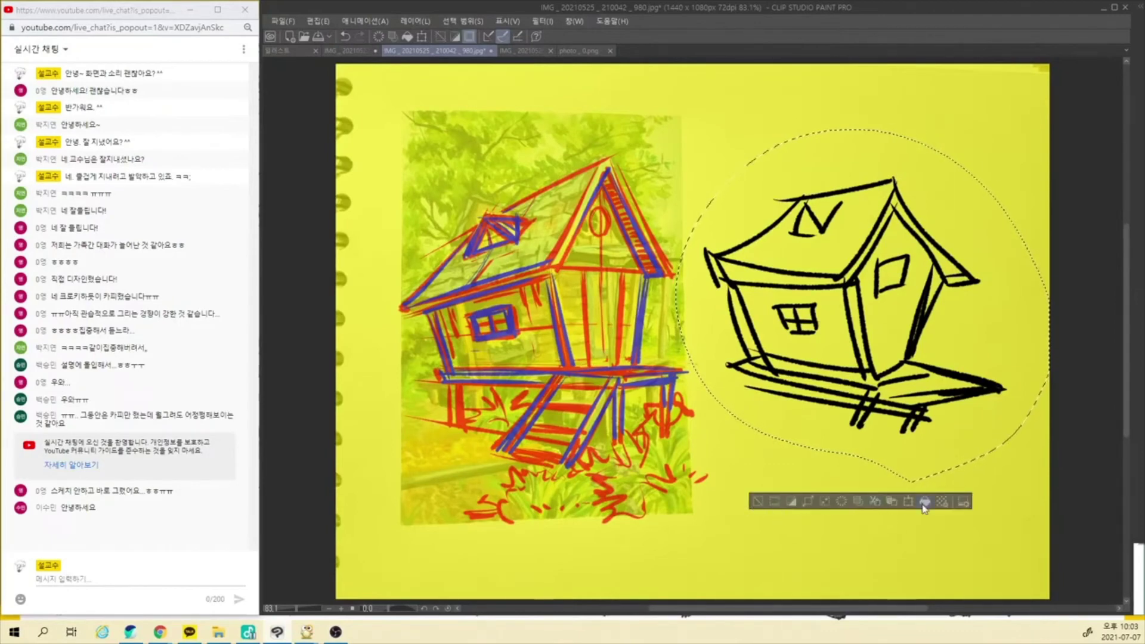
key(ctrl+d)
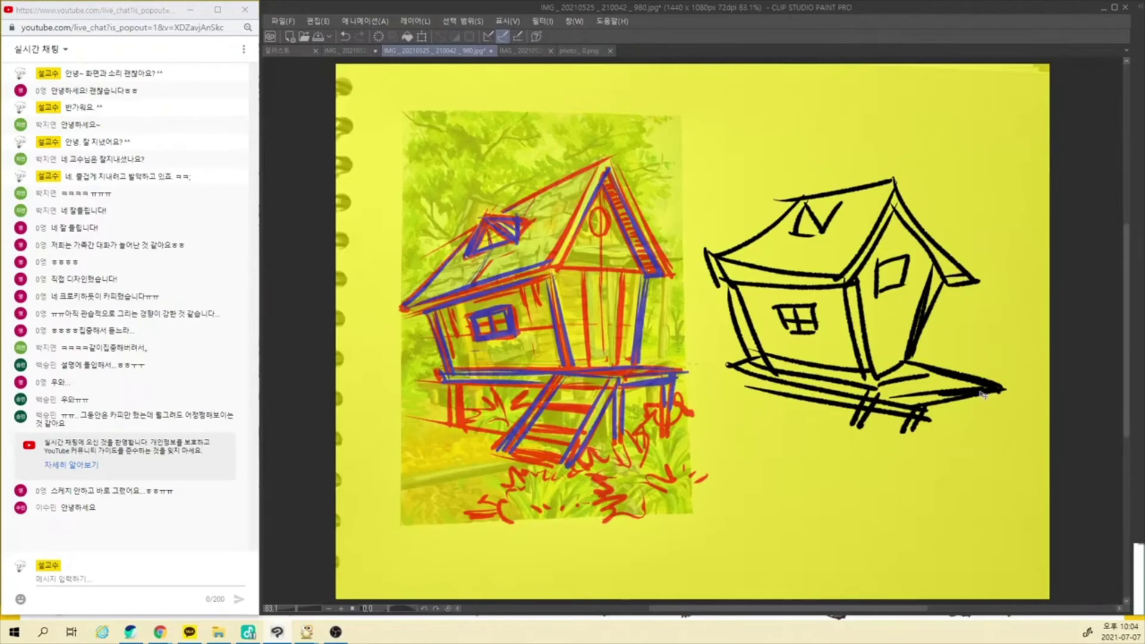
mouse_move(986, 393)
mouse_down()
mouse_move(984, 273)
mouse_move(987, 294)
mouse_up()
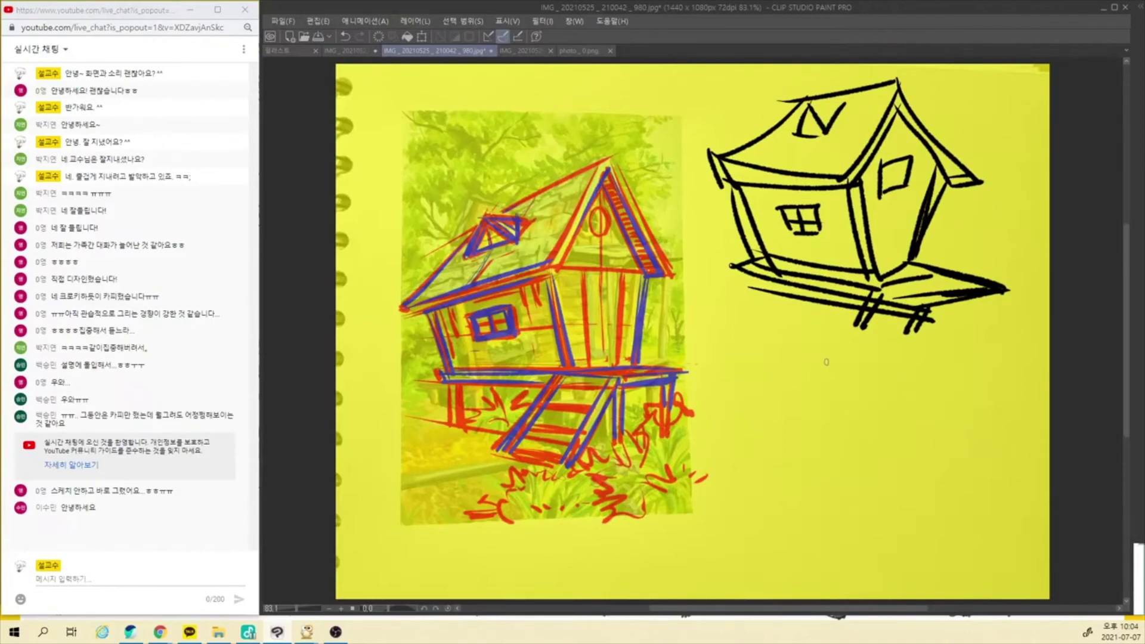
Draw a low straight-edged table in blue below the black house, with a thick top and short legs.
drag(759, 339, 896, 369)
key(ctrl+z)
mouse_move(723, 346)
mouse_down()
mouse_move(791, 344)
mouse_move(887, 371)
mouse_move(814, 386)
mouse_move(793, 345)
mouse_move(892, 374)
mouse_up()
mouse_move(818, 391)
mouse_down()
mouse_move(845, 386)
mouse_move(822, 391)
mouse_up()
mouse_move(719, 351)
mouse_down()
mouse_move(721, 371)
mouse_move(822, 401)
mouse_up()
drag(823, 404, 896, 389)
drag(892, 377, 895, 390)
drag(727, 365, 734, 386)
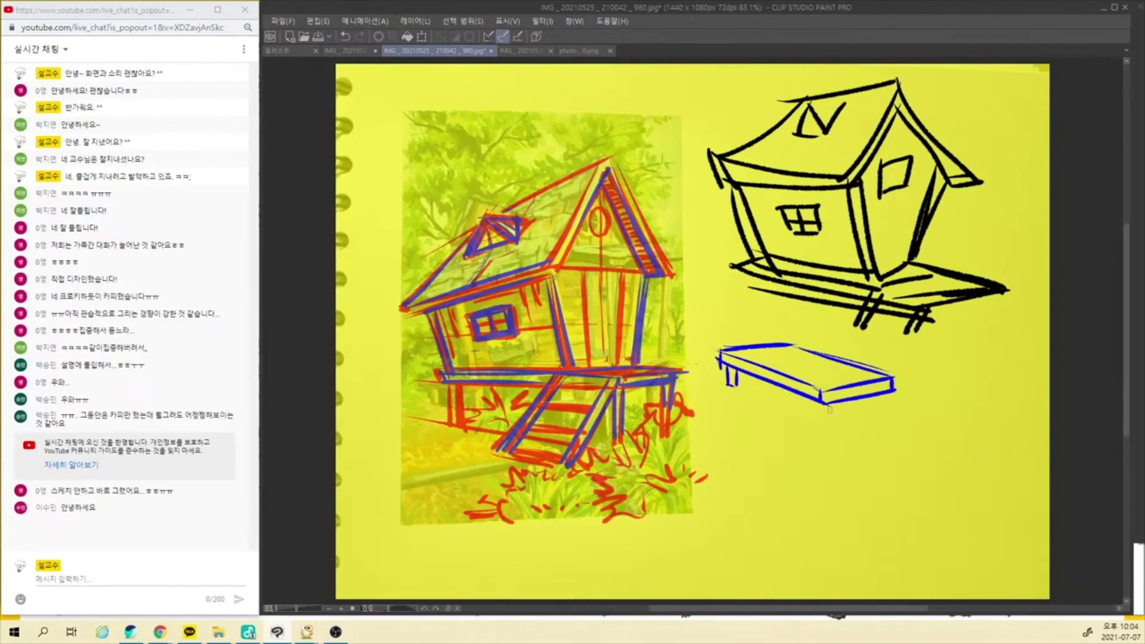
Extend the blue table's top edges with straight perspective guide lines in both directions, undoing the stroke that does not fit.
mouse_move(813, 397)
mouse_down()
mouse_move(813, 418)
mouse_move(826, 404)
mouse_move(890, 408)
mouse_move(924, 374)
mouse_up()
drag(708, 352, 901, 330)
drag(812, 394, 942, 370)
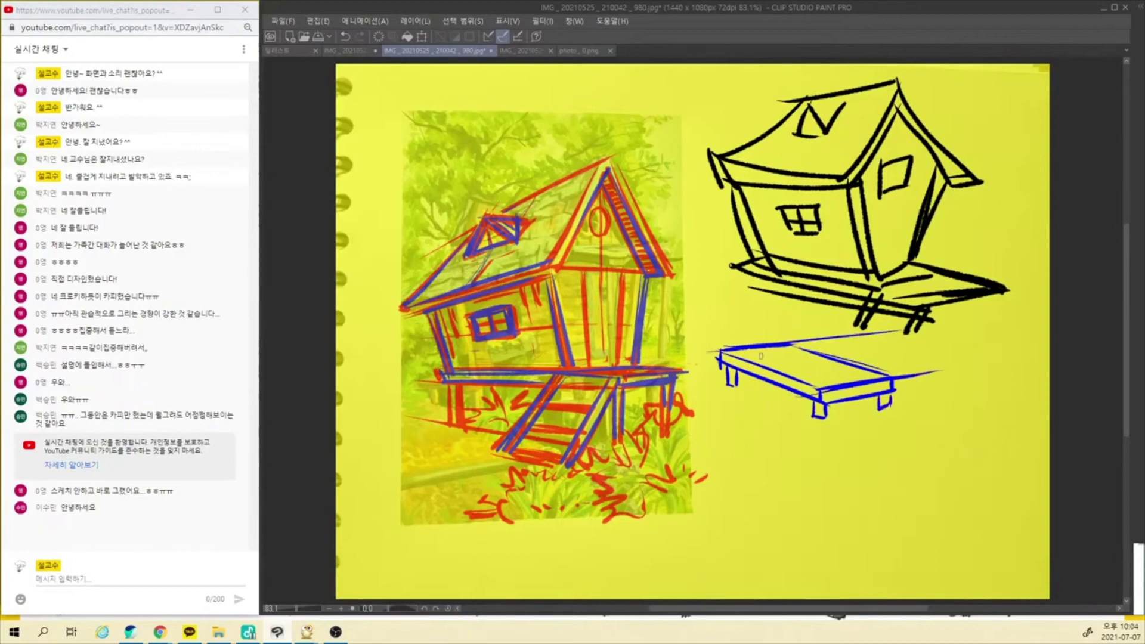
drag(730, 325, 851, 365)
drag(673, 332, 837, 395)
key(ctrl+z)
drag(711, 319, 783, 344)
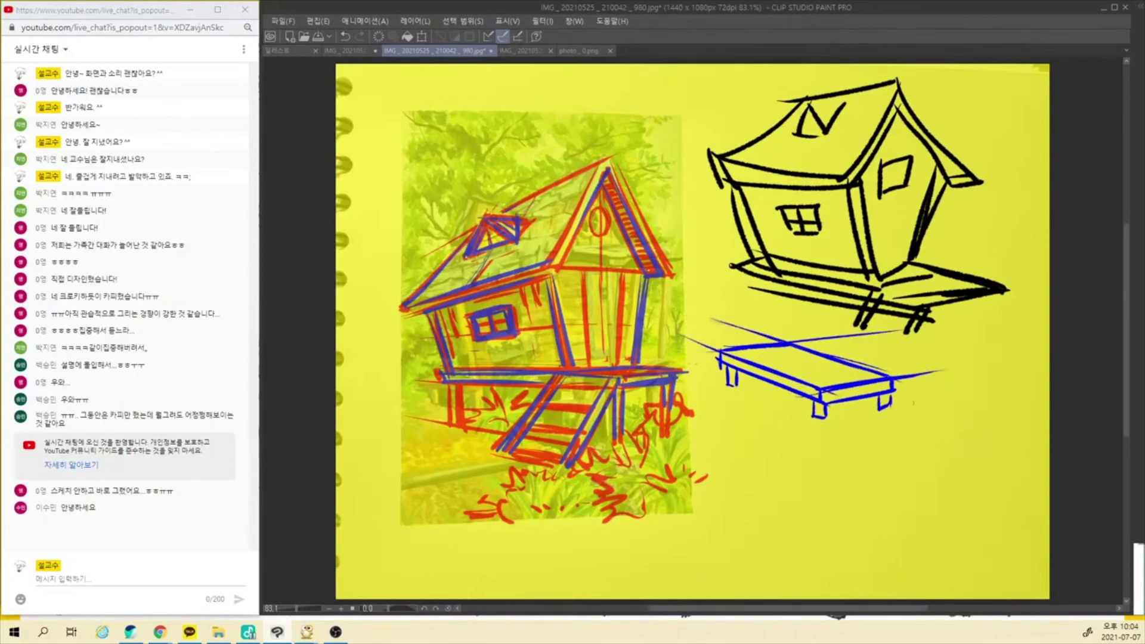
Draw blue perspective guides along the feet of the table and darken its legs.
drag(802, 426, 945, 394)
drag(698, 365, 819, 424)
drag(881, 395, 882, 408)
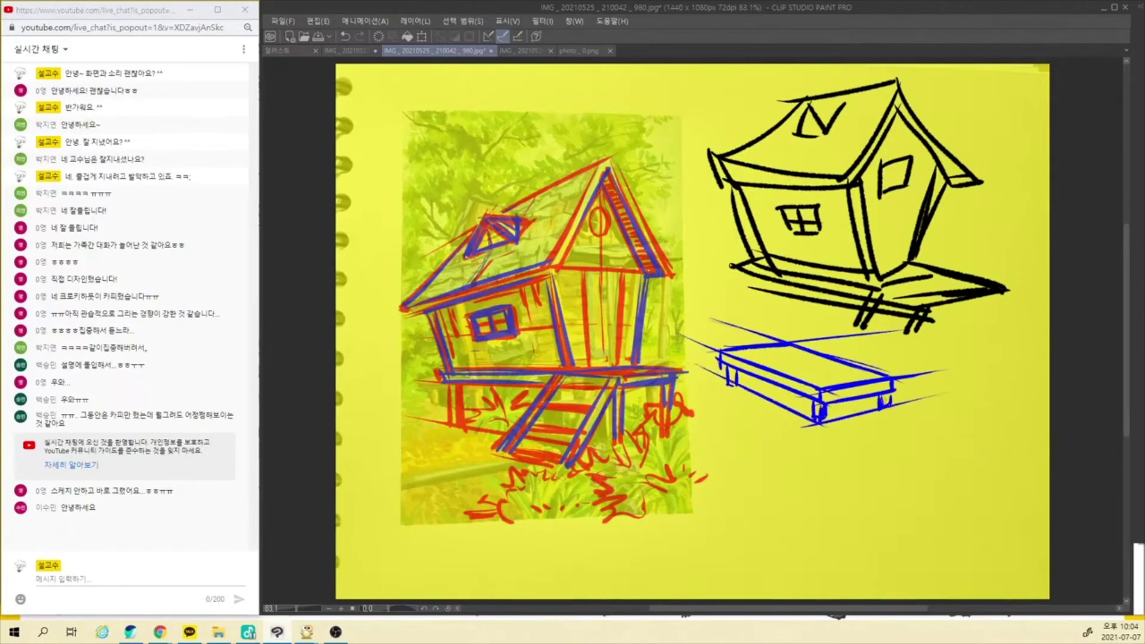
drag(729, 368, 730, 386)
drag(734, 369, 735, 386)
Mark the black house's front corner with a large blue X.
drag(851, 471, 817, 461)
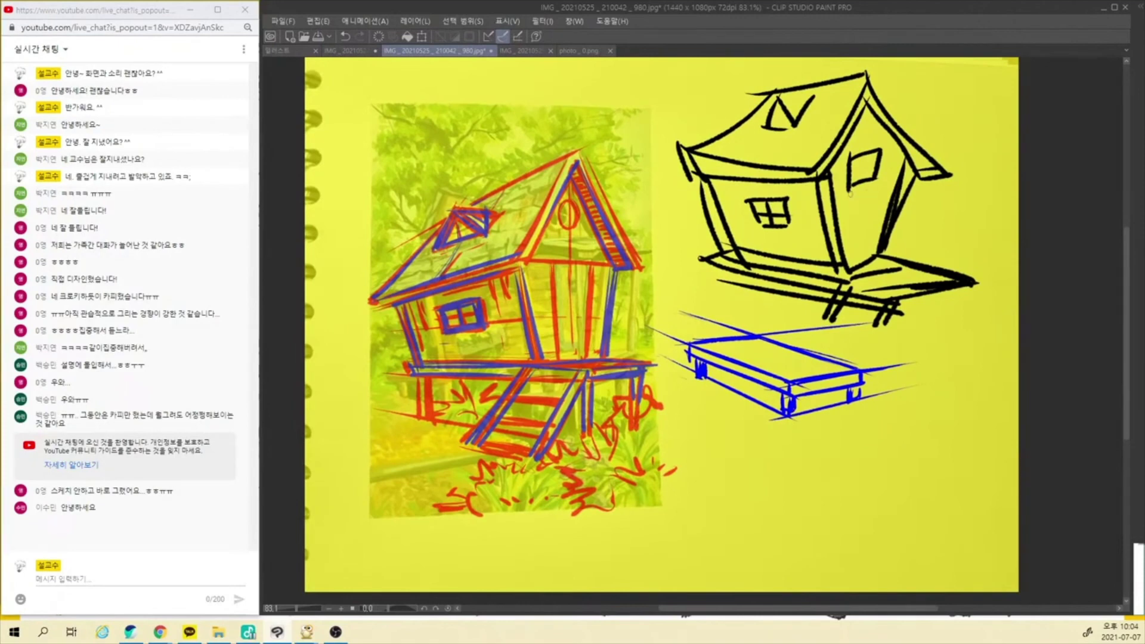
drag(859, 150, 792, 226)
drag(791, 141, 855, 230)
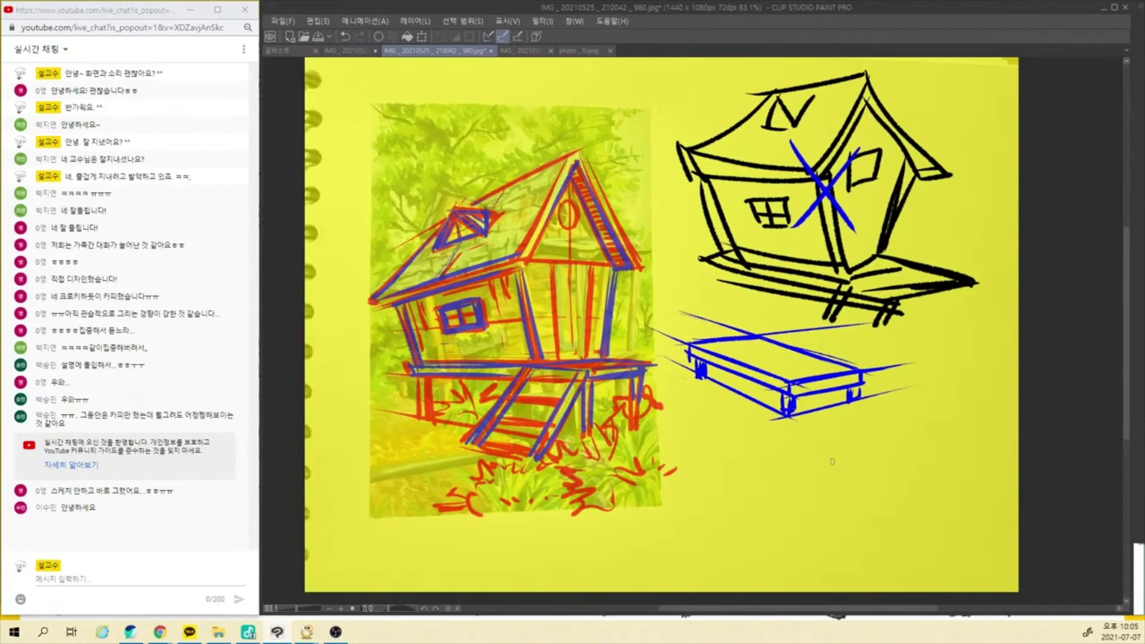
Draw a second table in red below the blue one, with inward-curving edges, a thick top and short flared legs.
mouse_move(726, 444)
mouse_down()
mouse_move(868, 468)
mouse_move(766, 467)
mouse_move(914, 476)
mouse_up()
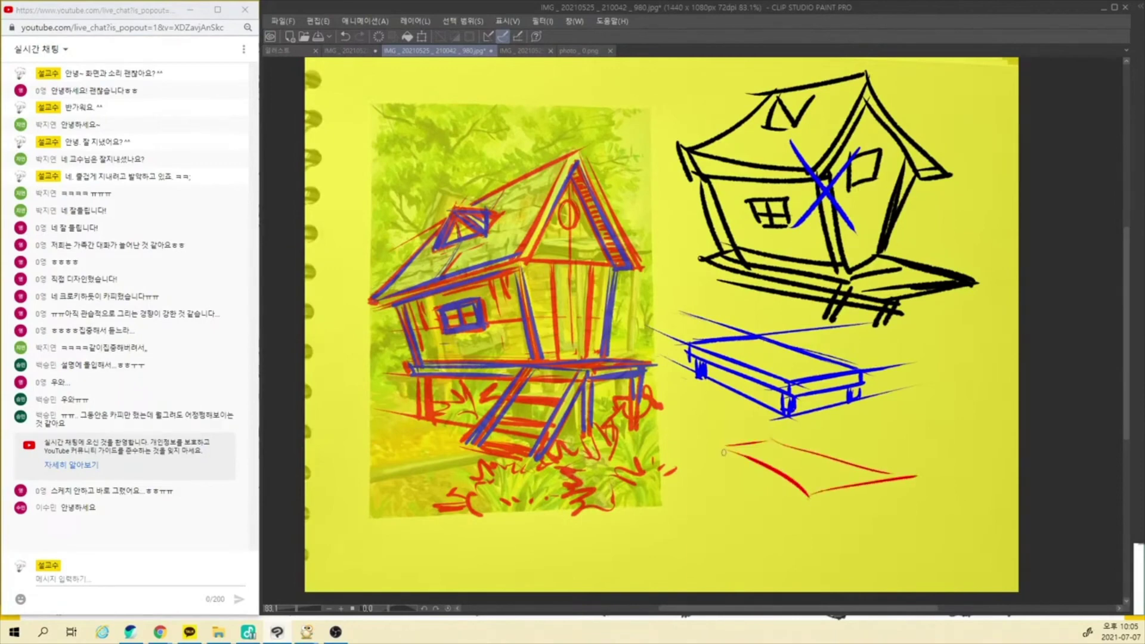
mouse_move(722, 446)
mouse_down()
mouse_move(722, 472)
mouse_move(808, 518)
mouse_move(900, 499)
mouse_up()
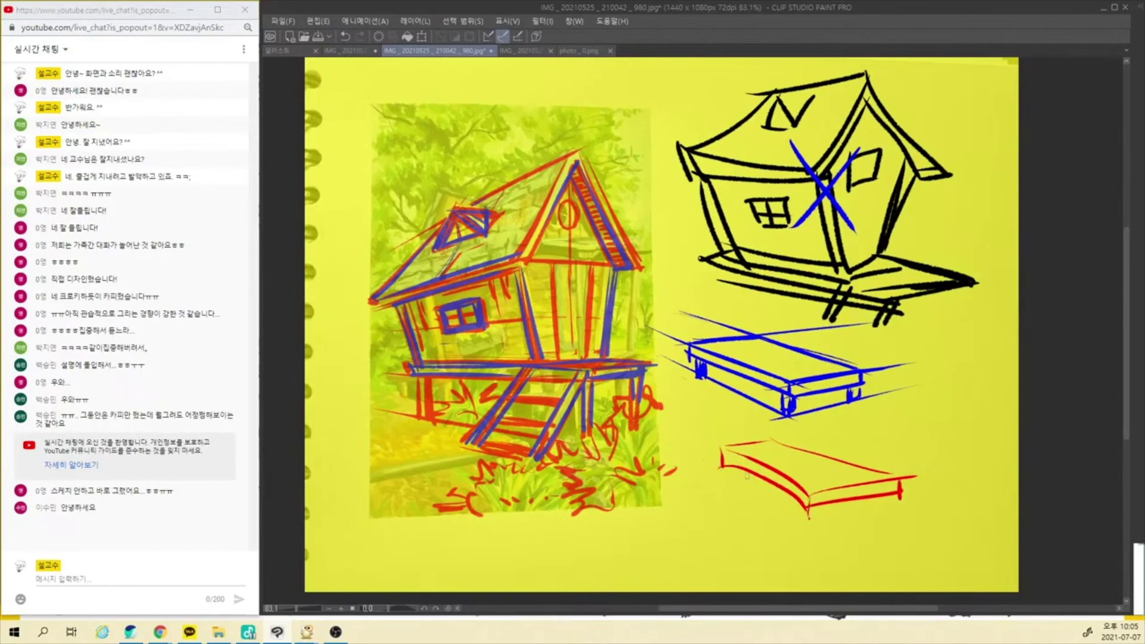
drag(730, 469, 821, 517)
drag(875, 499, 894, 507)
mouse_move(774, 439)
mouse_down()
mouse_move(834, 461)
mouse_move(712, 450)
mouse_up()
mouse_move(811, 494)
mouse_down()
mouse_move(918, 475)
mouse_move(902, 497)
mouse_move(805, 505)
mouse_up()
drag(905, 480, 891, 508)
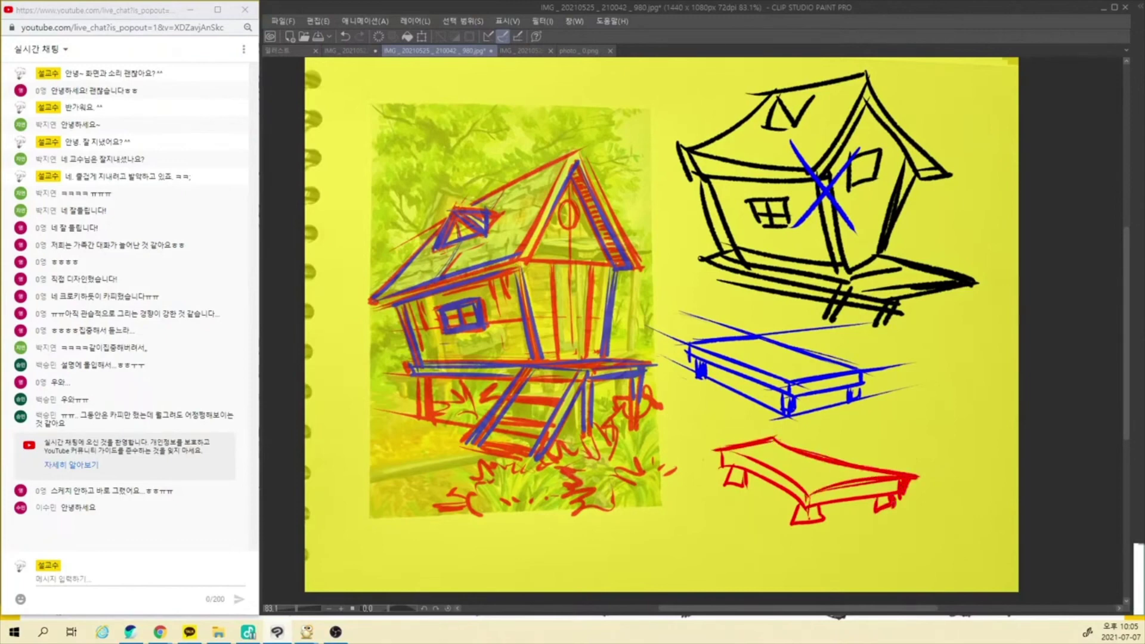
Darken the red table's legs and reinforce its front edge in red.
mouse_move(717, 465)
mouse_down()
mouse_move(738, 480)
mouse_move(796, 524)
mouse_up()
drag(877, 498, 894, 508)
drag(901, 495, 896, 510)
mouse_move(809, 503)
mouse_down()
mouse_move(875, 493)
mouse_move(876, 480)
mouse_up()
drag(818, 505, 816, 520)
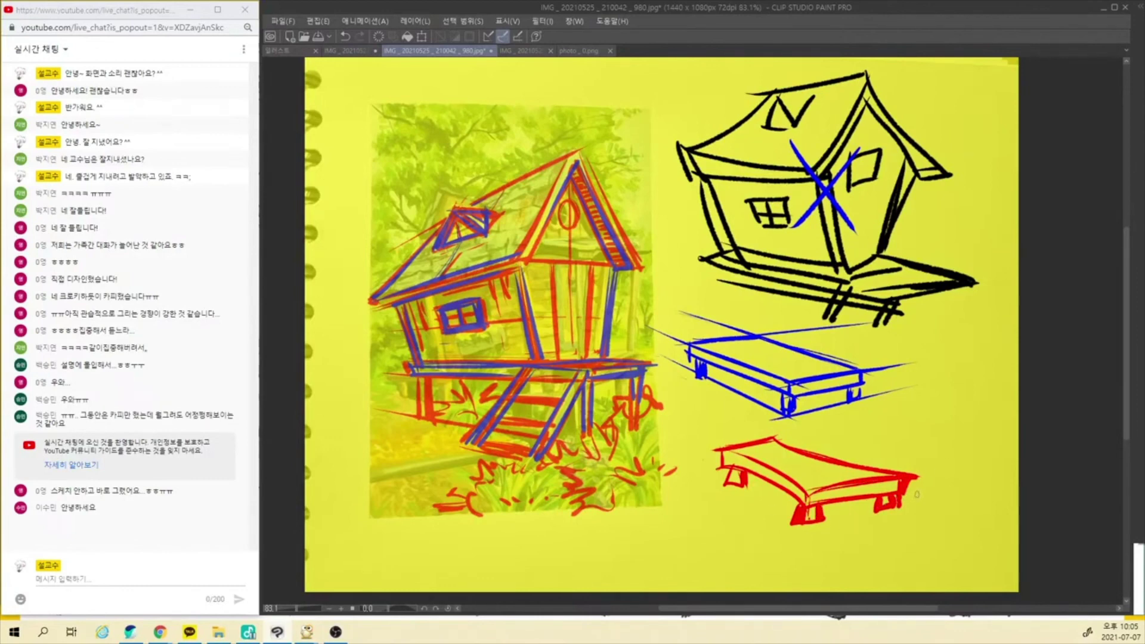
Trace the curved tabletop's edges and thickness in black over the red sketch, redoing the long front curve until it fits.
drag(723, 448, 777, 441)
drag(718, 450, 775, 441)
drag(808, 498, 904, 472)
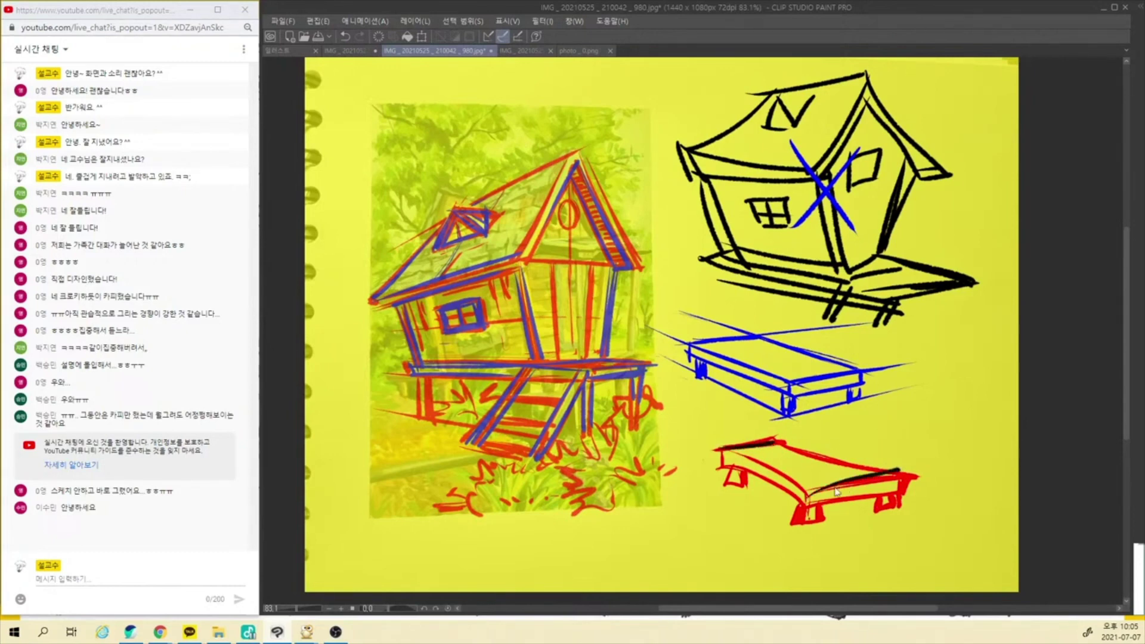
mouse_move(806, 494)
mouse_down()
mouse_move(811, 508)
mouse_move(908, 480)
mouse_up()
mouse_move(719, 450)
mouse_down()
mouse_move(723, 471)
mouse_move(806, 501)
mouse_up()
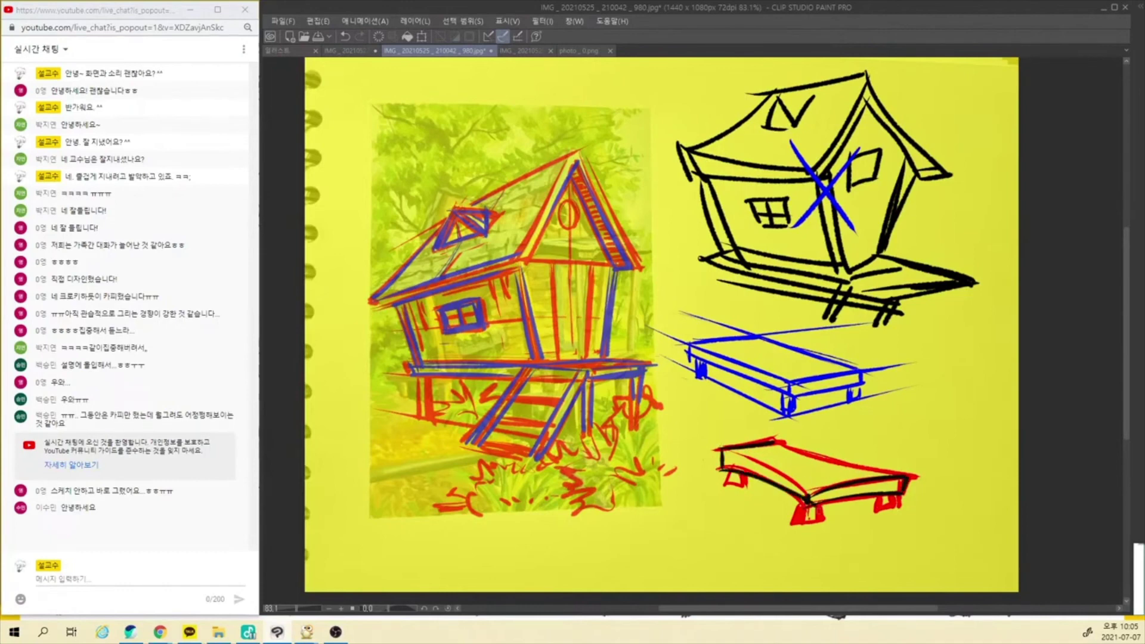
key(ctrl+z)
drag(726, 467, 807, 501)
key(ctrl+z)
drag(728, 467, 806, 499)
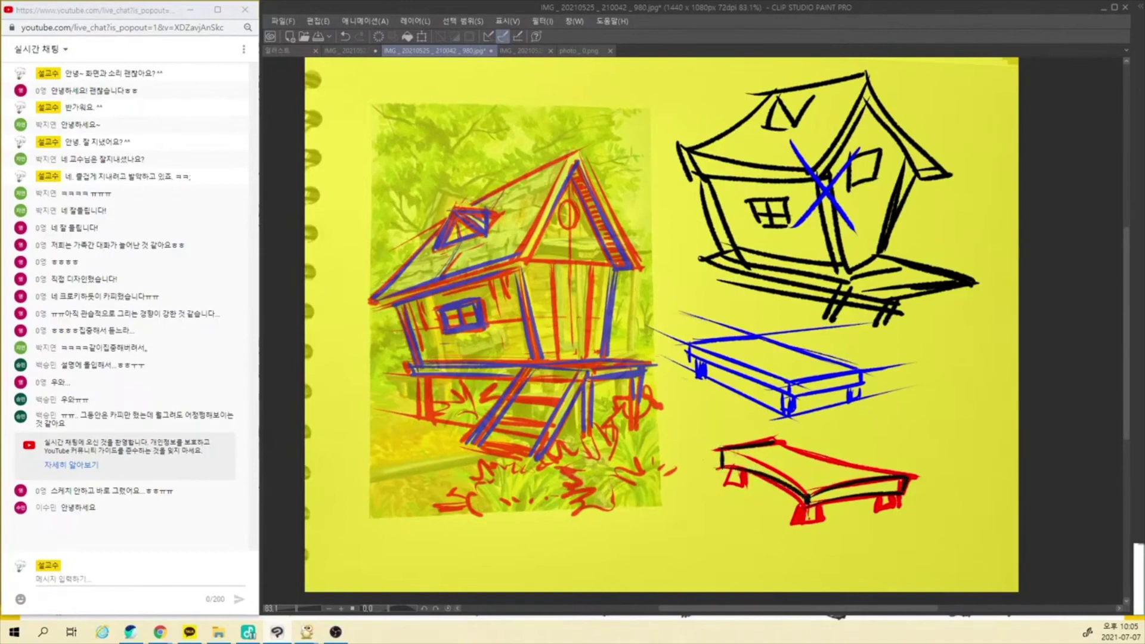
key(ctrl+z)
drag(735, 469, 806, 504)
drag(719, 451, 806, 499)
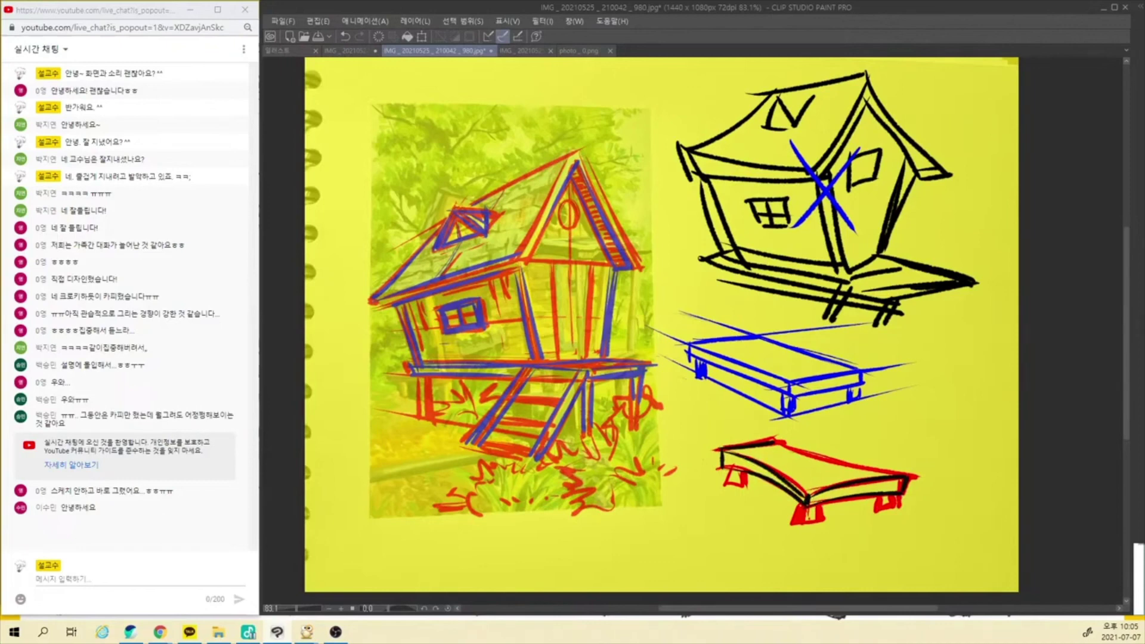
drag(780, 444, 915, 476)
Outline the curved table's flared legs in black, redrawing the stroke that does not fit.
mouse_move(803, 500)
mouse_down()
mouse_move(795, 519)
mouse_move(808, 518)
mouse_move(792, 524)
mouse_up()
key(ctrl+z)
drag(792, 524, 824, 524)
drag(878, 490, 873, 511)
drag(872, 510, 900, 508)
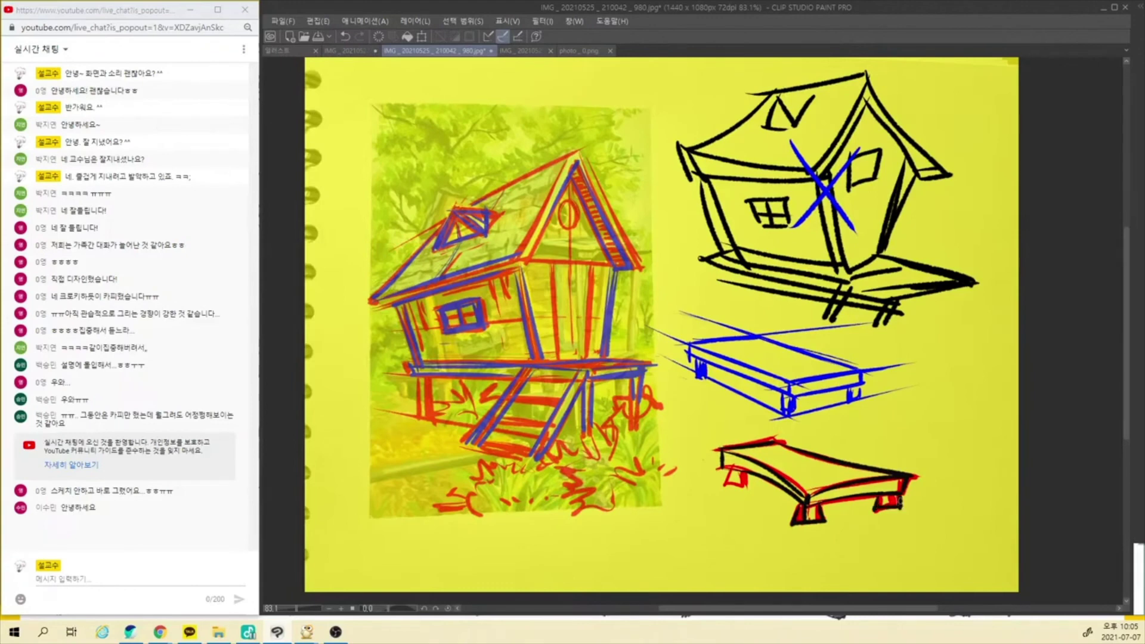
drag(731, 469, 724, 483)
drag(724, 484, 739, 484)
drag(888, 491, 887, 503)
drag(745, 474, 748, 484)
Draw a red question mark beside the black house's roof and strengthen the curved table's front top edge in black.
mouse_move(941, 135)
mouse_down()
mouse_move(951, 162)
mouse_move(954, 145)
mouse_up()
drag(949, 157, 949, 162)
drag(946, 123, 939, 137)
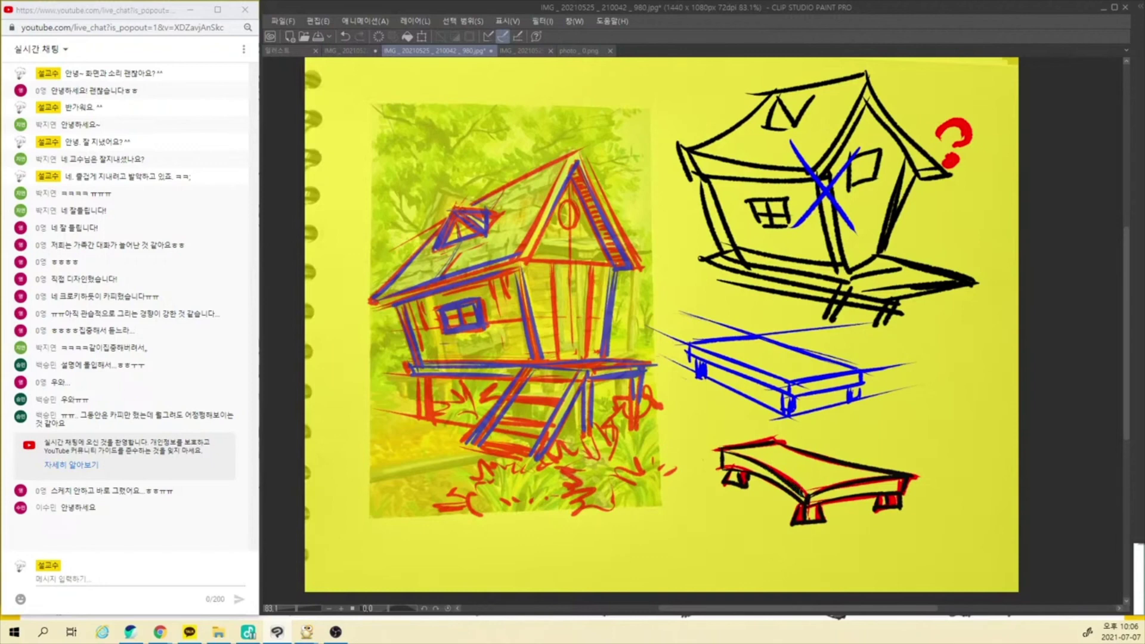
drag(807, 495, 859, 479)
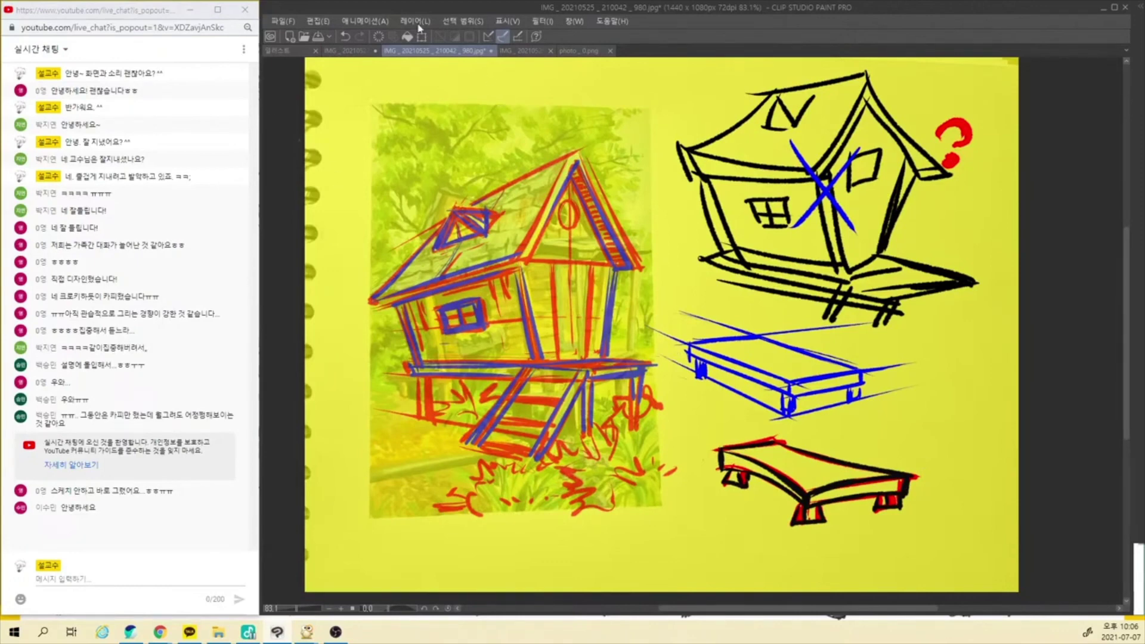
Start saving the annotated cabin image.
click(286, 22)
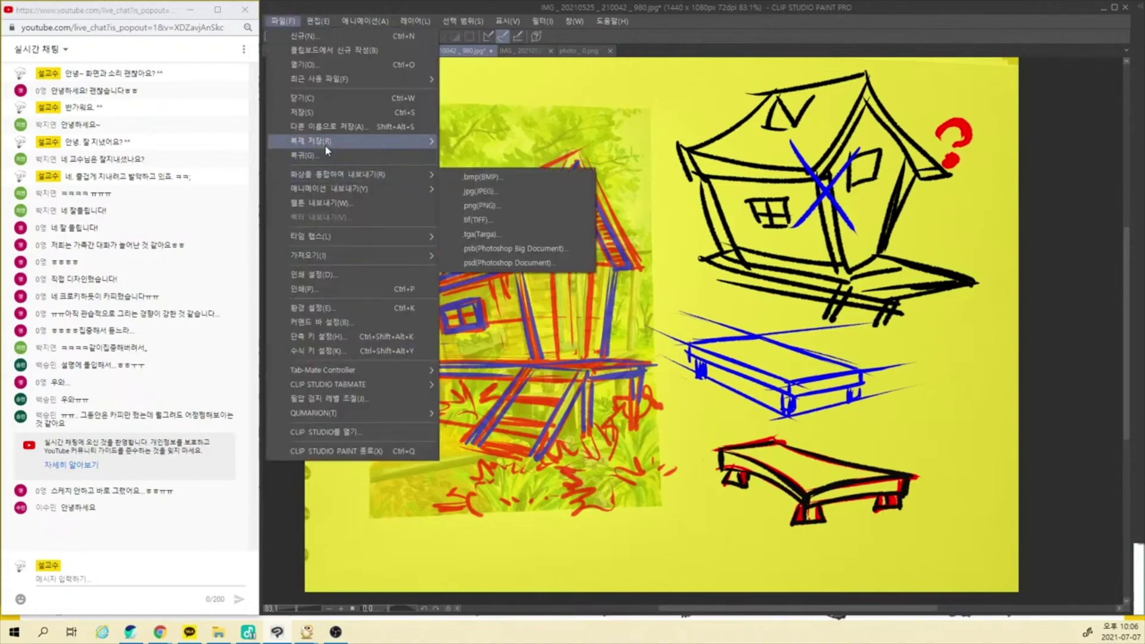